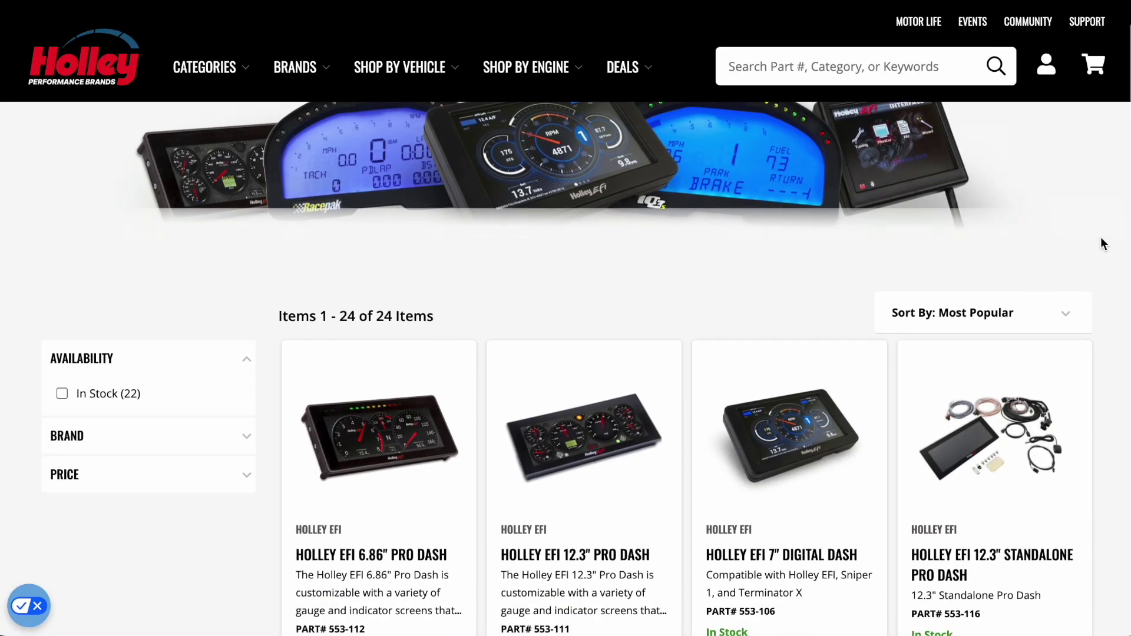
- Look through Holley's digital dash products and the CarChains3D mounts offered for the Holley 7" screen
scroll(1100, 237, "down", 5)
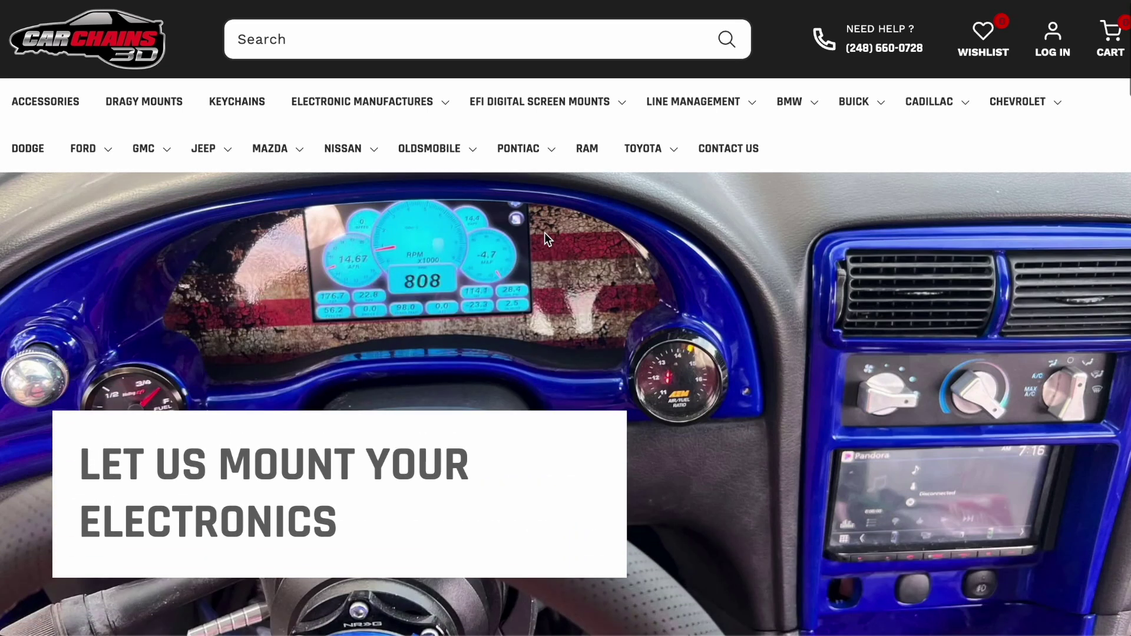
left_click(566, 107)
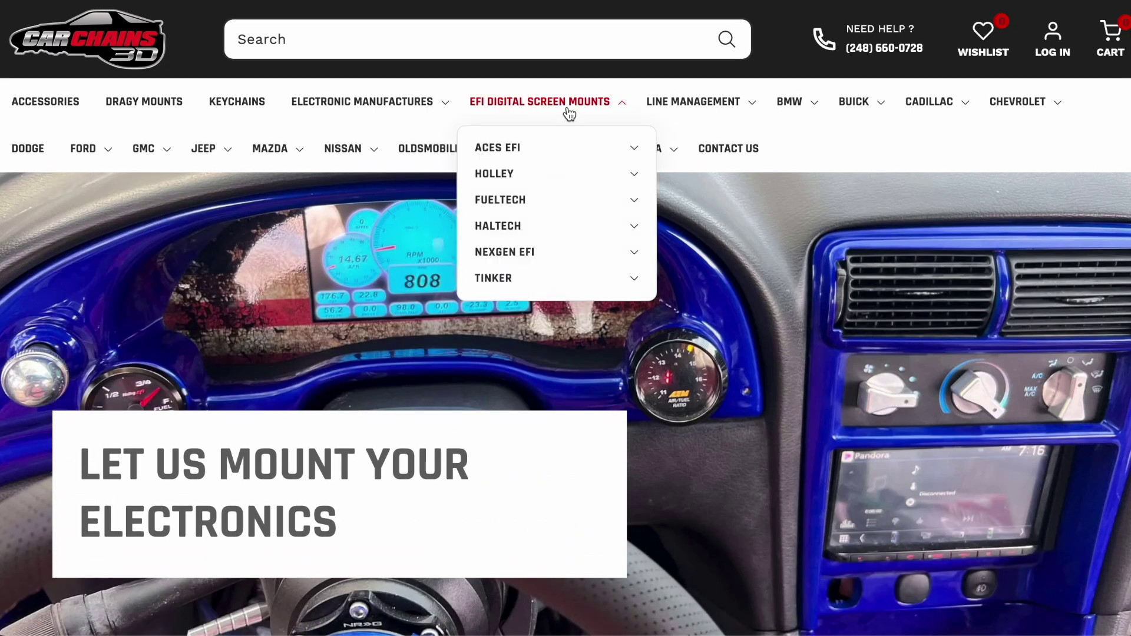
left_click(554, 173)
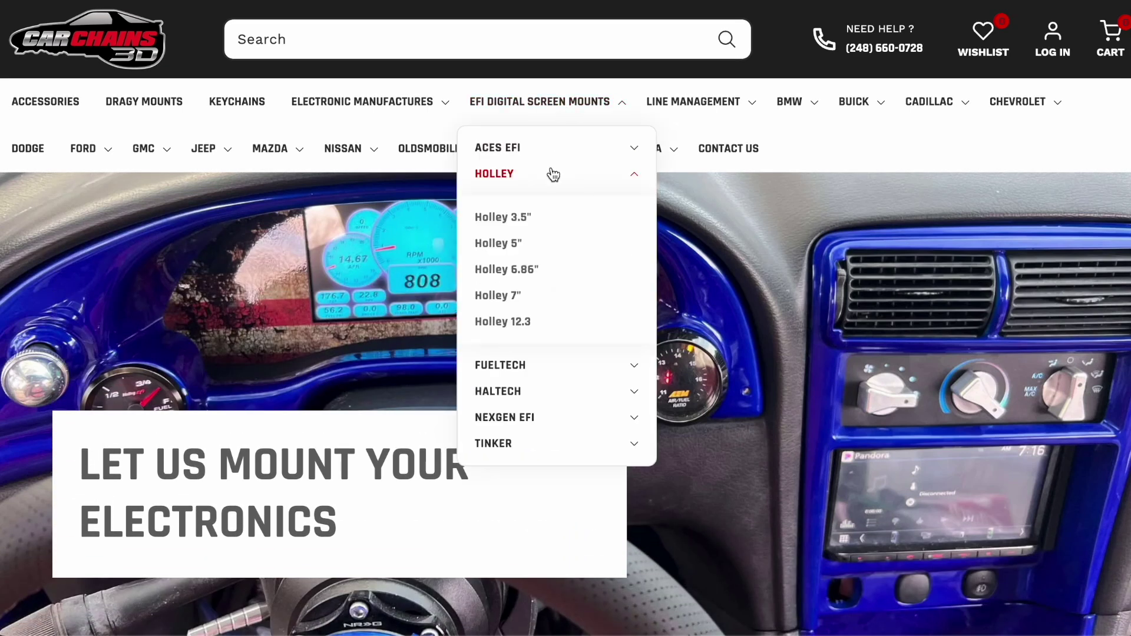
left_click(499, 296)
scroll(515, 295, "down", 3)
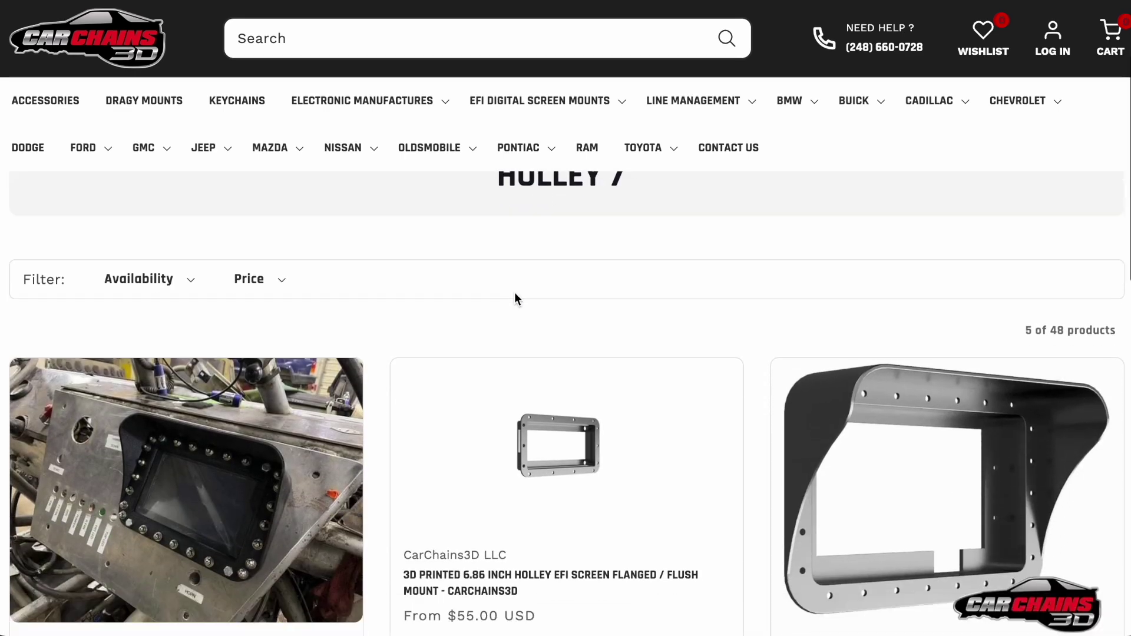
scroll(516, 299, "down", 5)
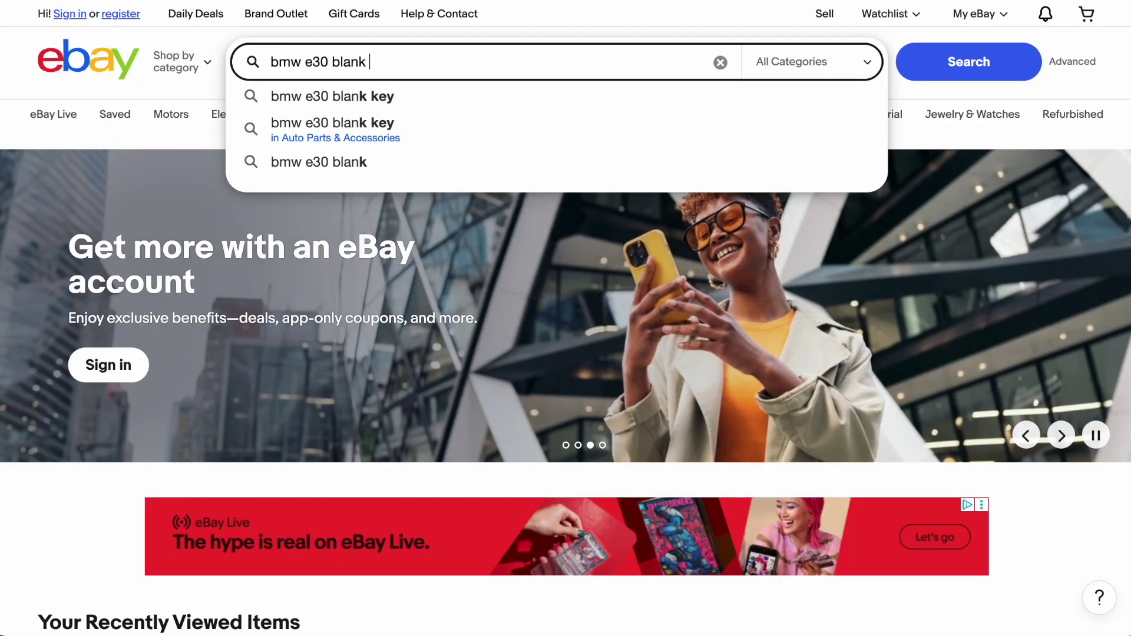
- Search eBay for "bmw e30 blank cluster gauge", browse the offers and limit the results to completed listings
type("cluster gauge")
key("Return")
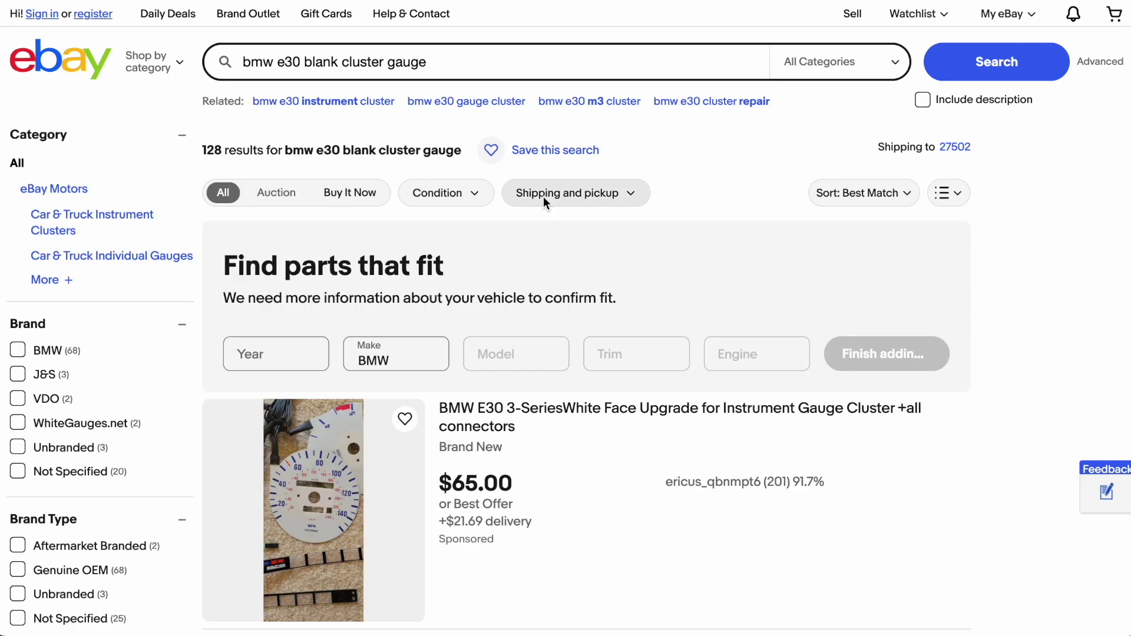
scroll(528, 243, "down", 15)
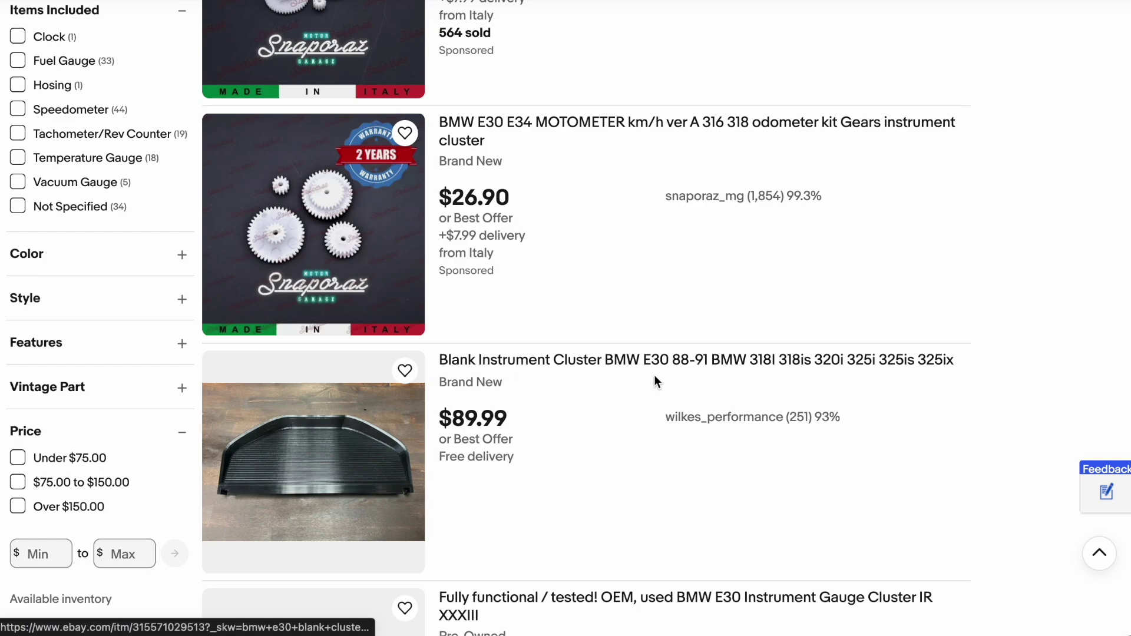
scroll(98, 492, "down", 10)
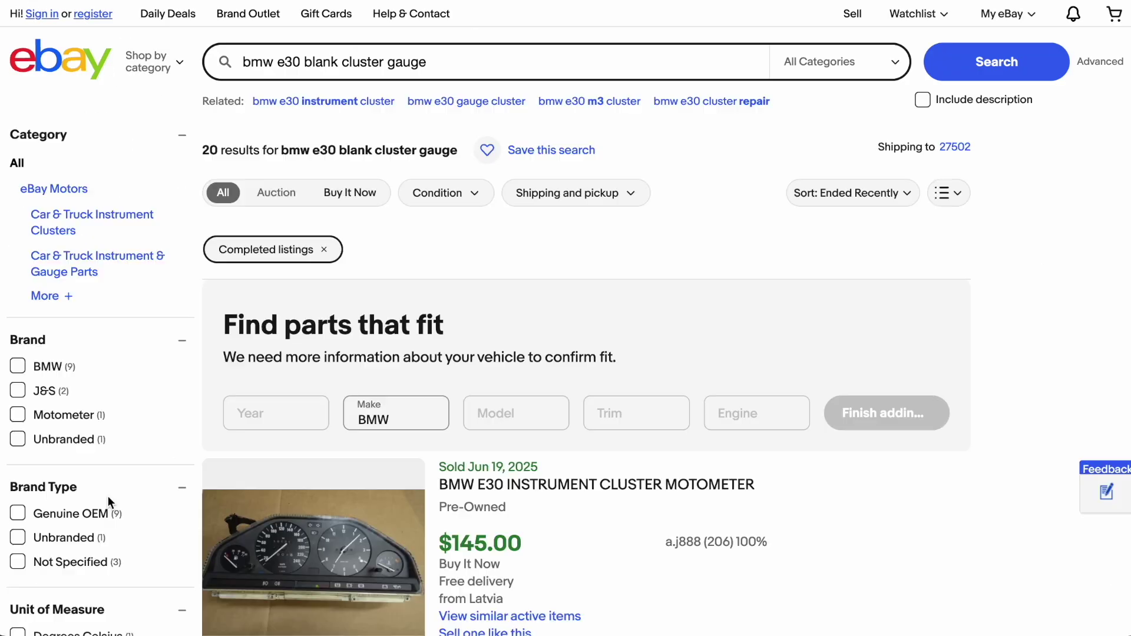
- Find the sold Blank Instrument Cluster for the BMW E30 88-91 among the completed listings and open its item page
scroll(363, 305, "down", 5)
scroll(365, 312, "down", 10)
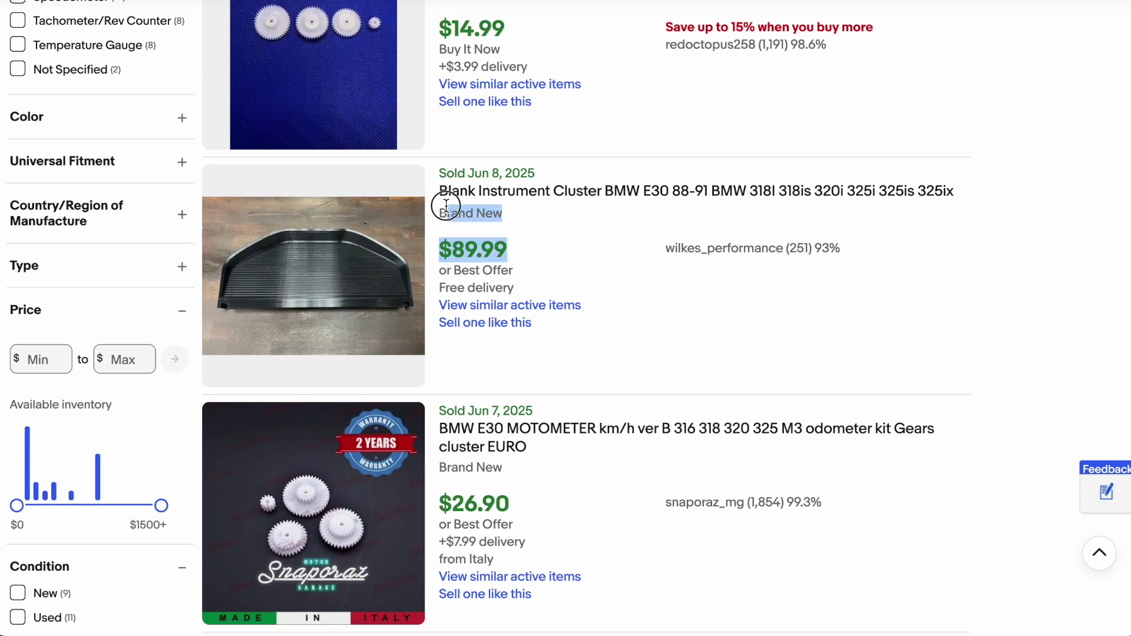
left_click_drag(444, 202, 441, 193)
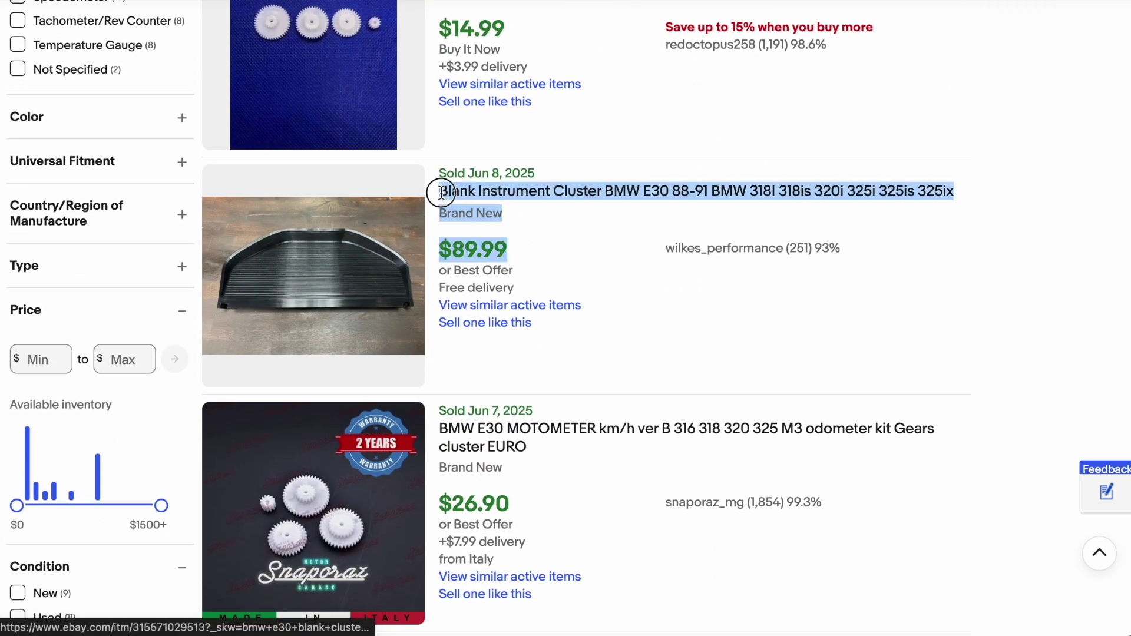
left_click(501, 202)
scroll(641, 198, "down", 1)
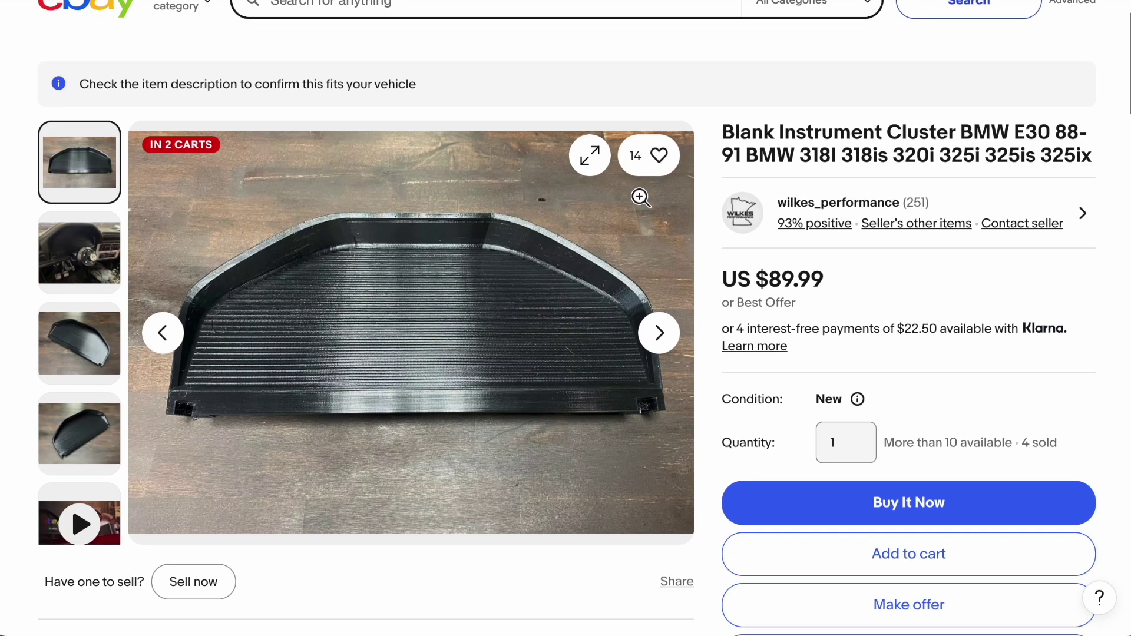
- Review the completed listings of the seller of the blank instrument cluster
left_click(771, 206)
scroll(502, 360, "down", 3)
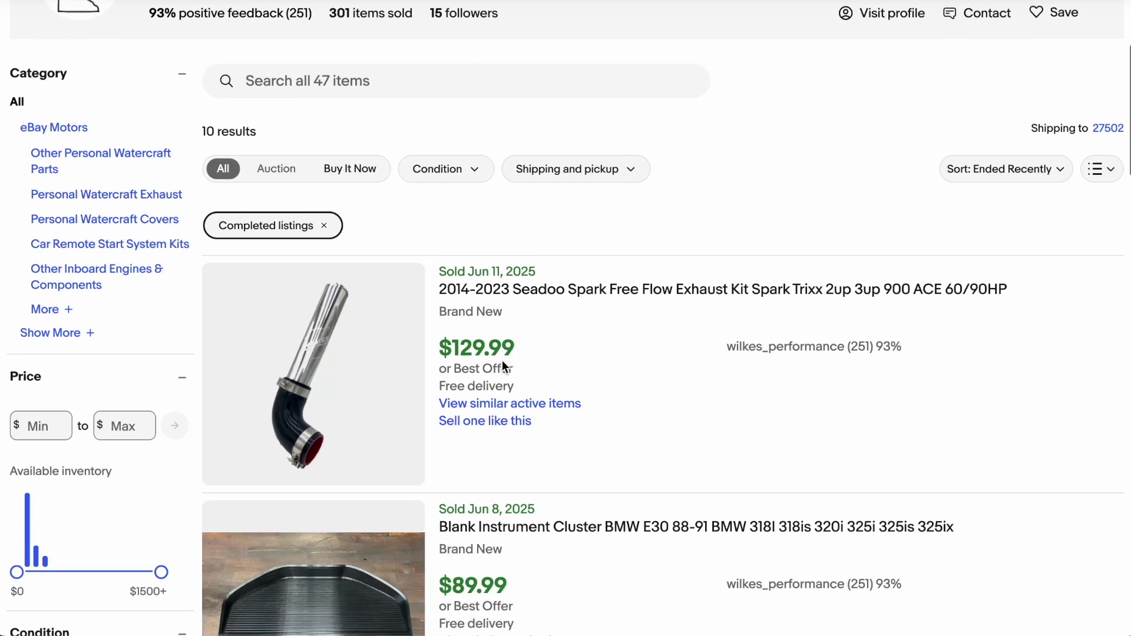
scroll(502, 359, "down", 10)
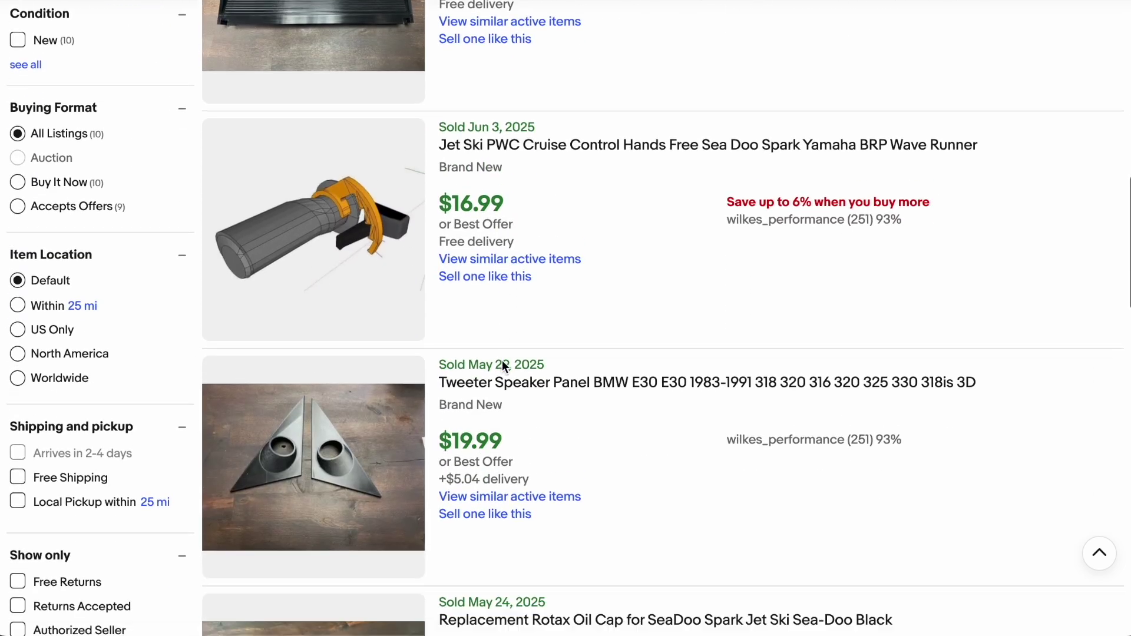
scroll(502, 362, "down", 13)
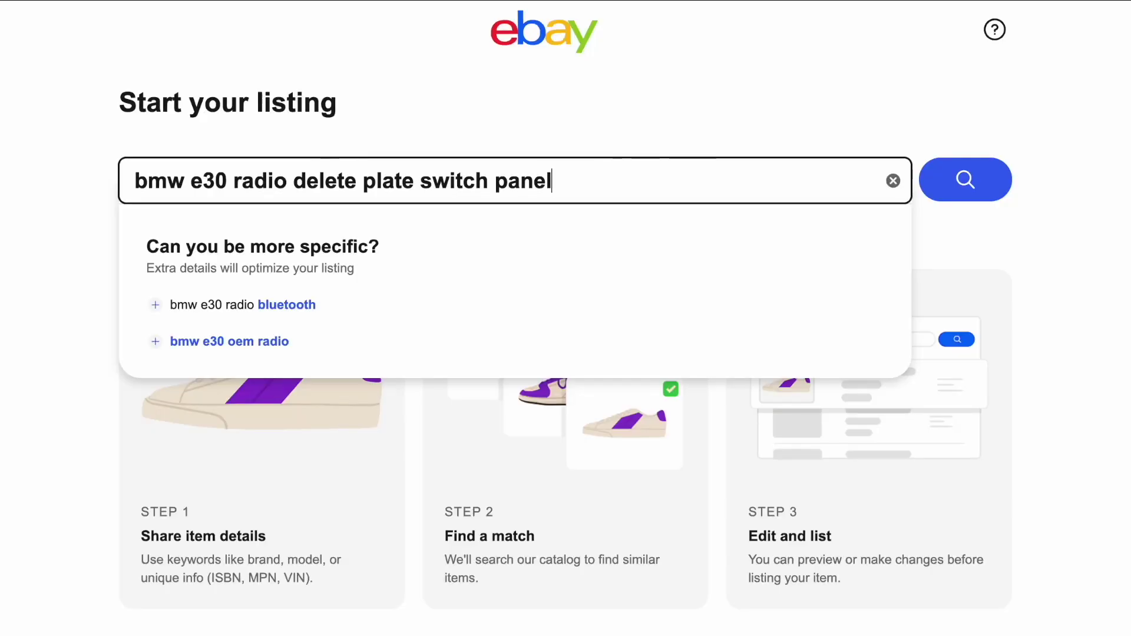
- Start a listing for "bmw e30 radio delete plate switch panel" from the matching BMW E30 Radio Delete Switch Panel or Plate listing, condition New
key("Return")
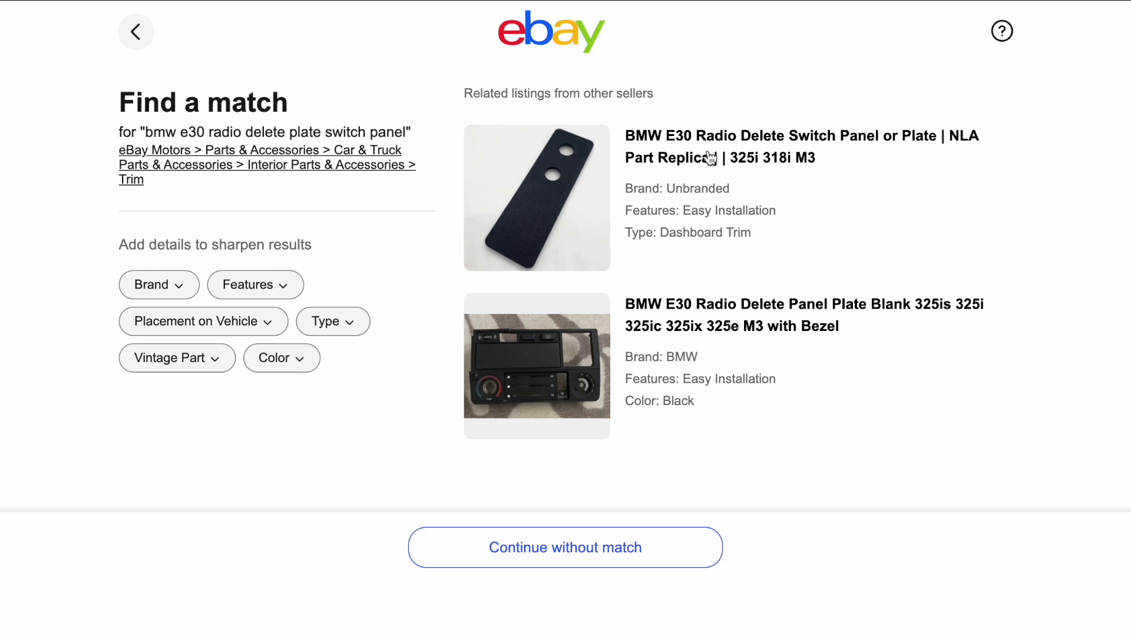
left_click(712, 158)
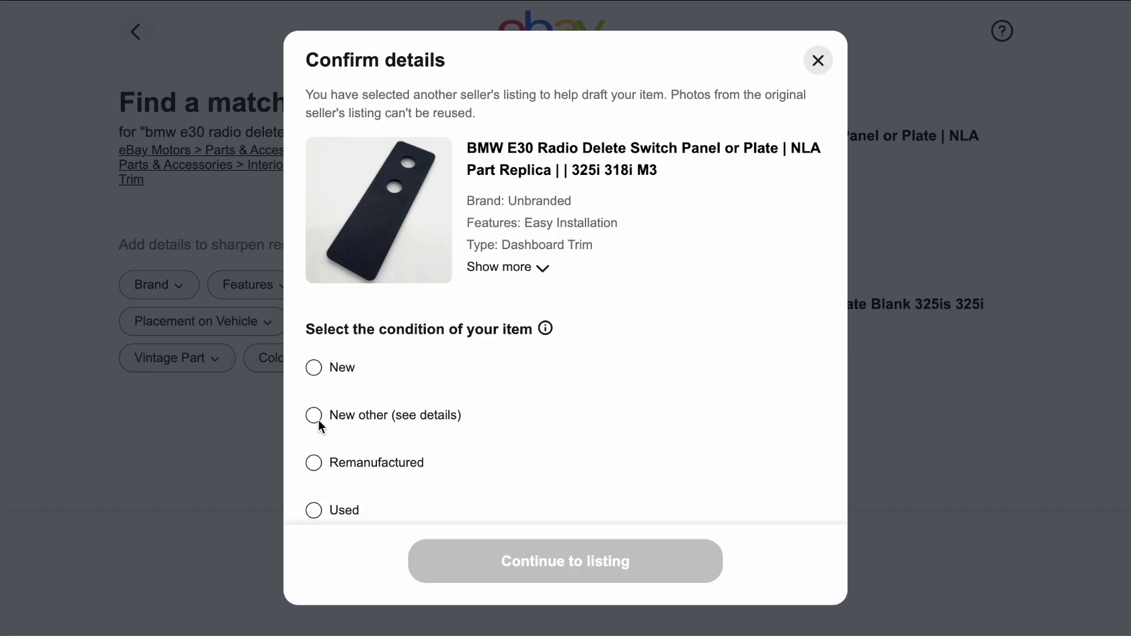
scroll(319, 426, "down", 1)
left_click(314, 322)
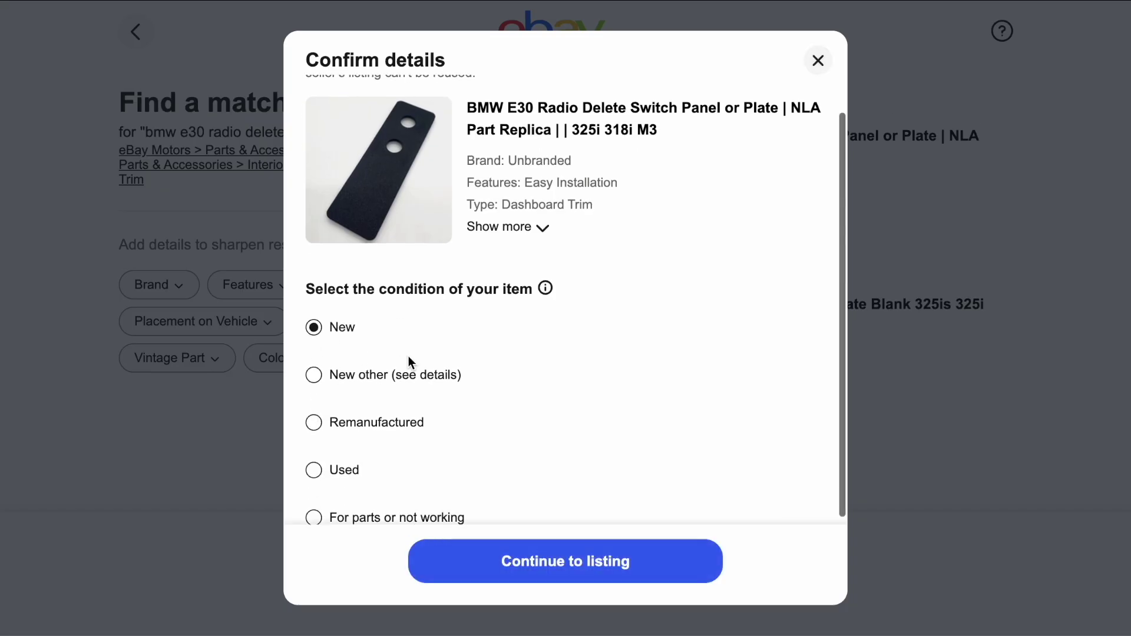
left_click(471, 557)
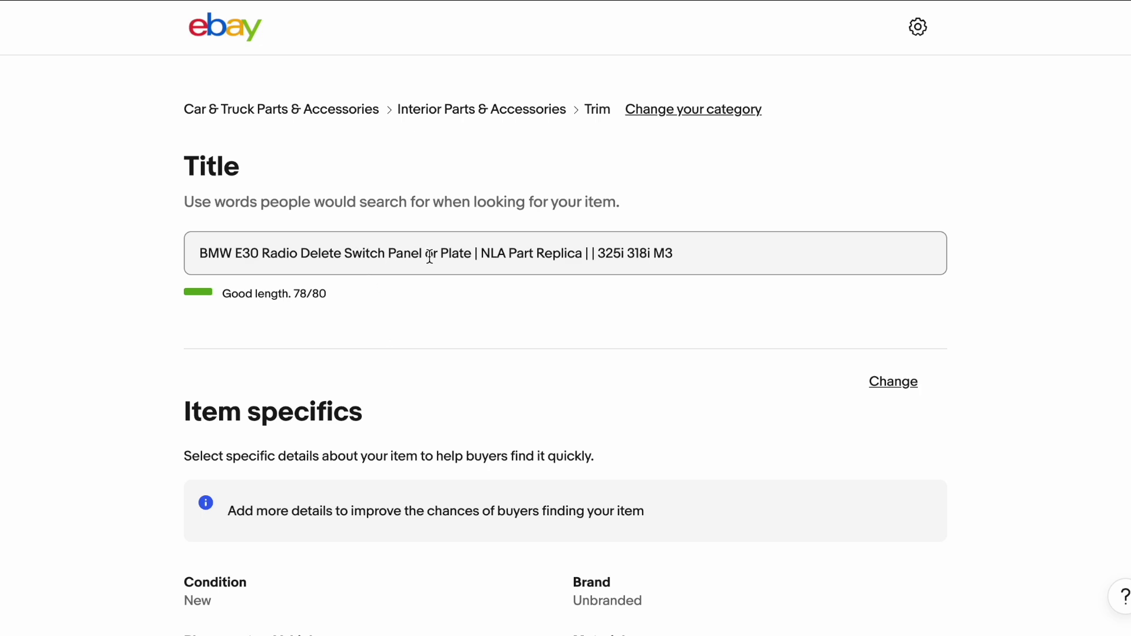
- Shorten the listing title to "BMW E30 Radio Delete Switch Panel"
left_click_drag(428, 257, 694, 260)
key("BackSpace")
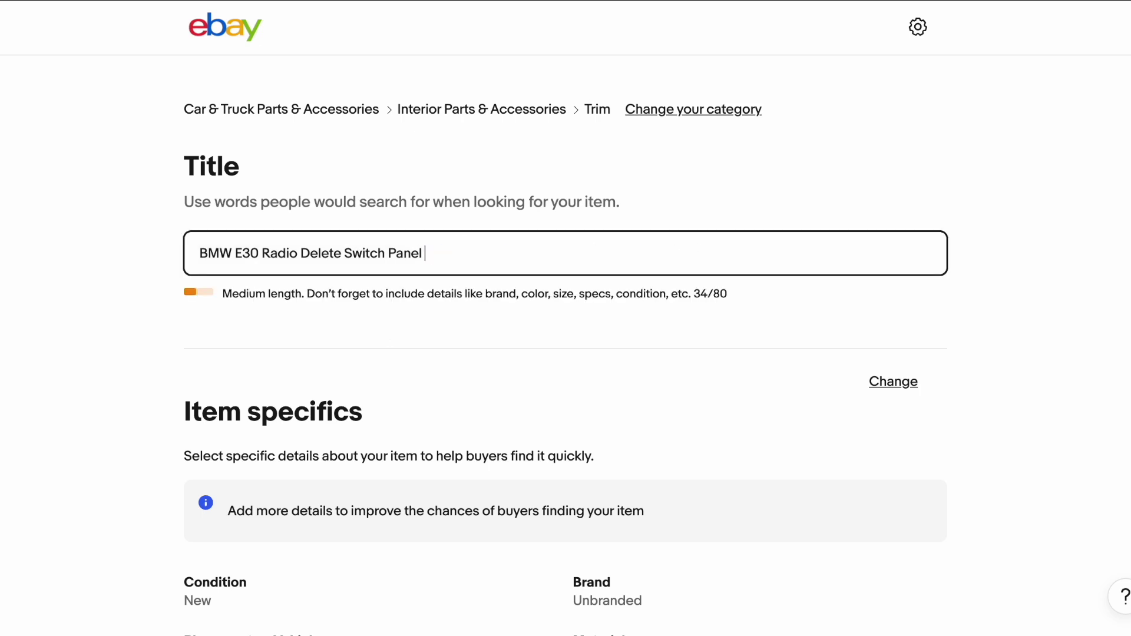
left_click(594, 321)
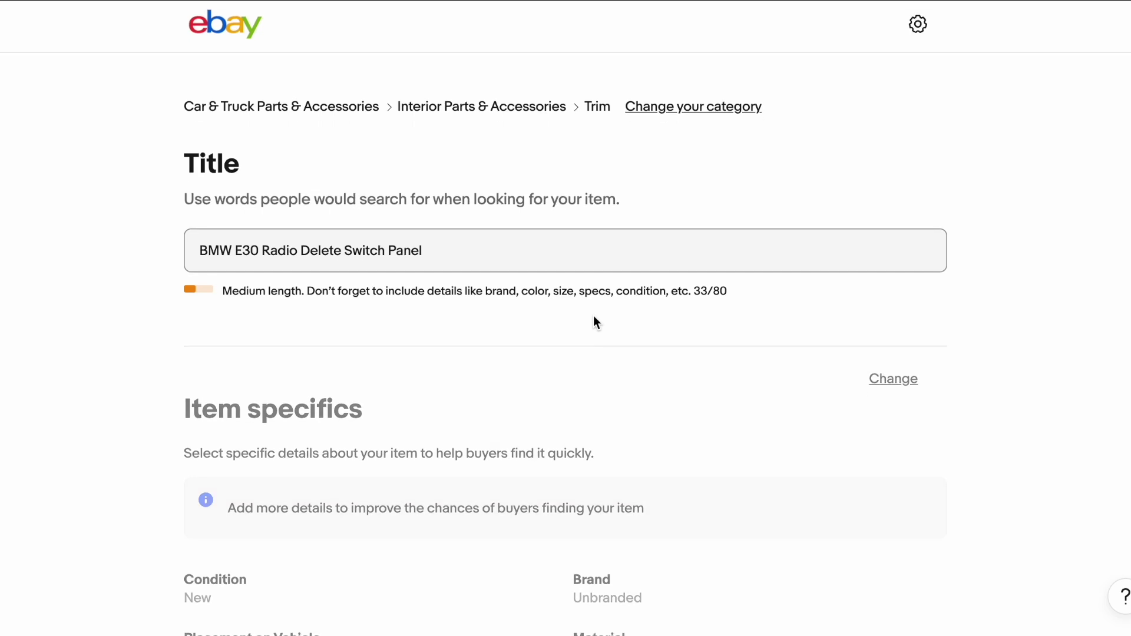
- In the item specifics, replace the ABS material with the custom value ASA, keeping Plastic selected
scroll(592, 321, "down", 3)
scroll(594, 319, "down", 5)
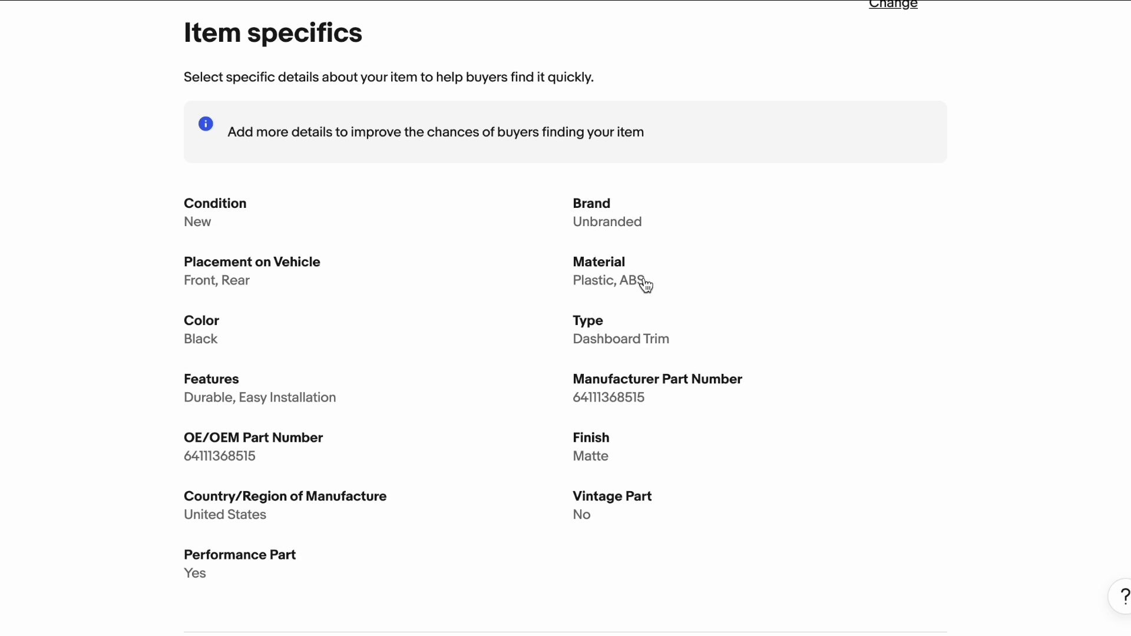
left_click(643, 280)
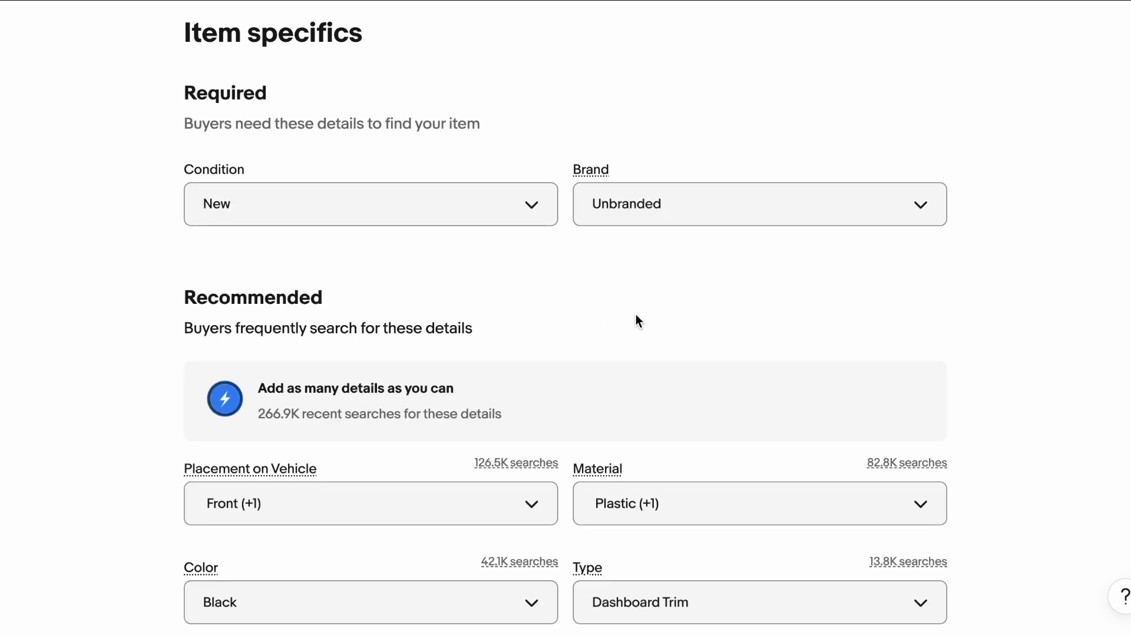
scroll(632, 337, "down", 3)
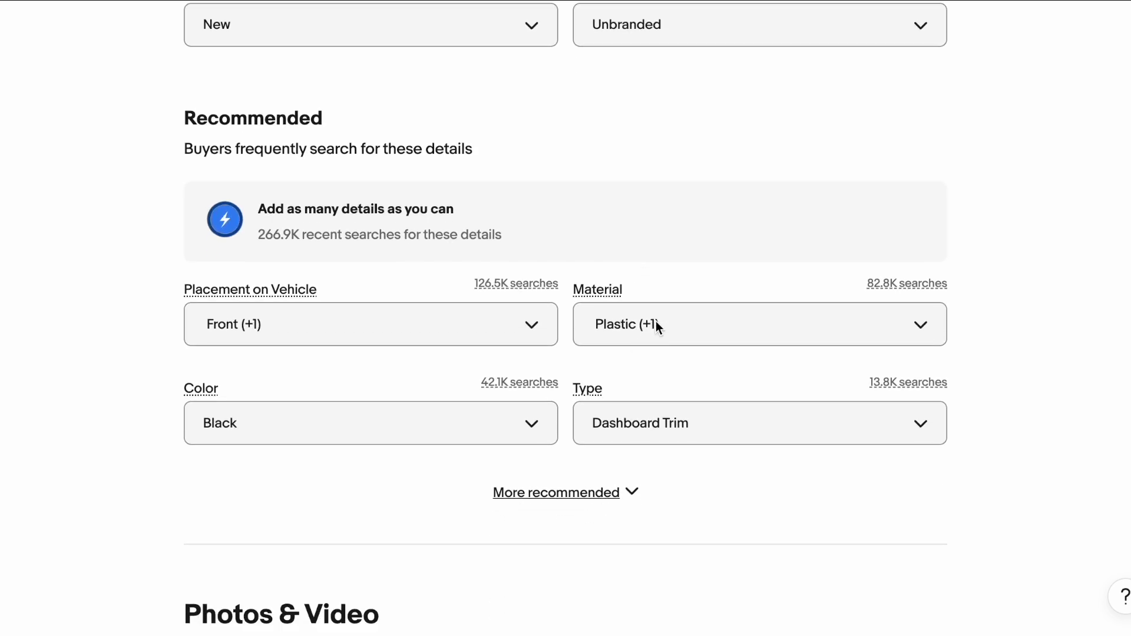
left_click(652, 324)
left_click(597, 434)
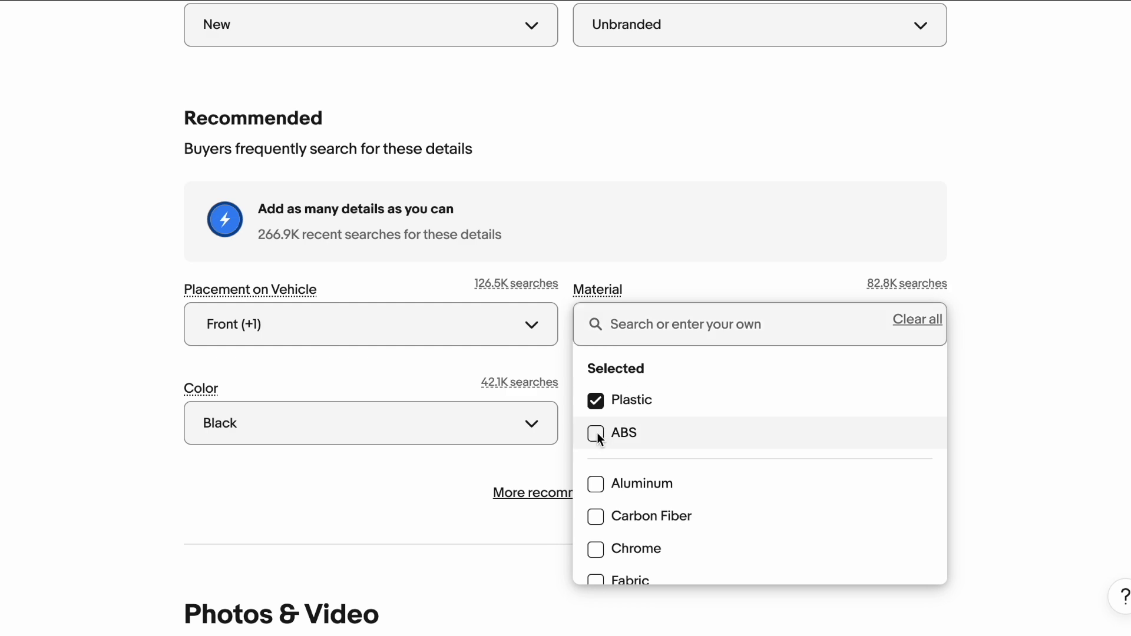
left_click(687, 325)
type("ASA")
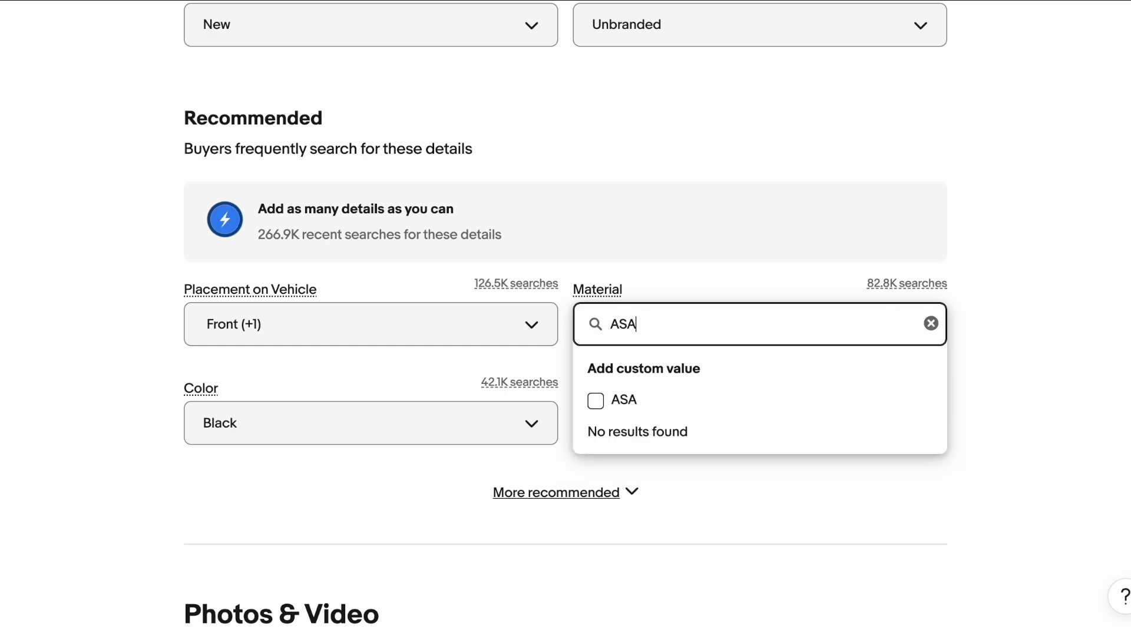
left_click(596, 401)
left_click(981, 380)
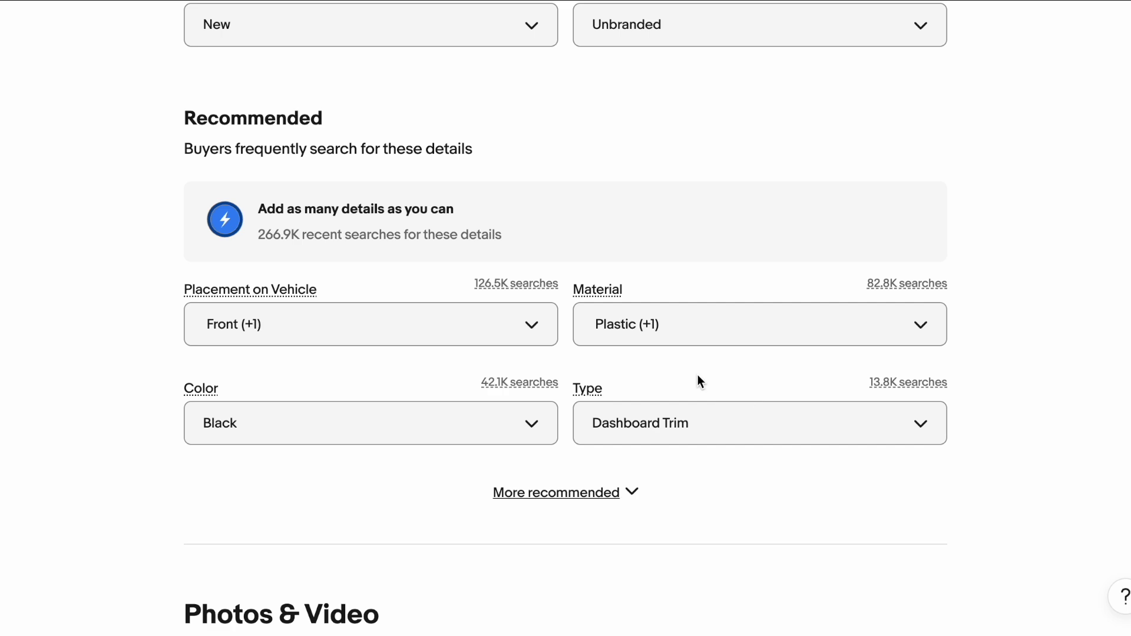
- Add the nine product photos of the switch panel to the listing
scroll(683, 374, "down", 9)
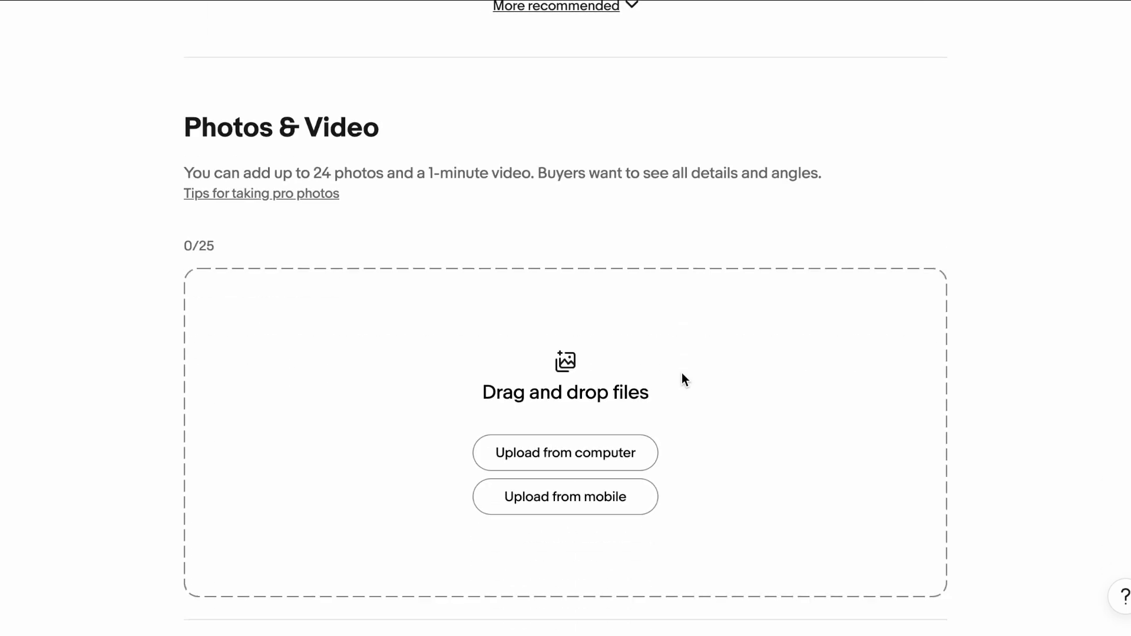
left_click_drag(412, 3, 452, 219)
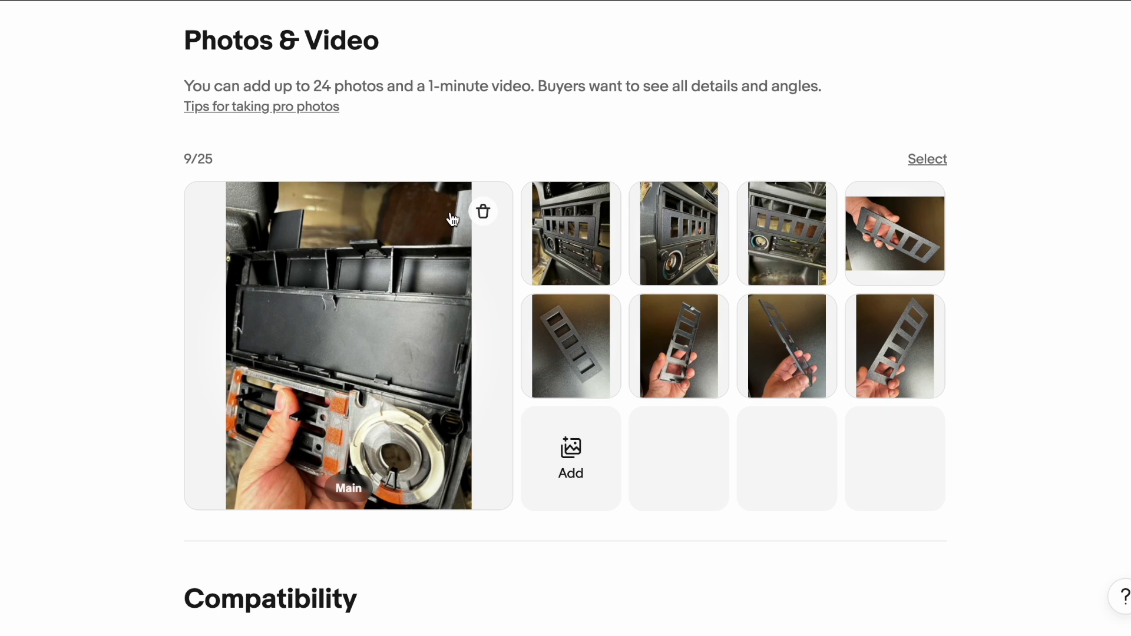
- Move the straight-on photo of the installed panel directly after the main photo and delete the landscape photo of the hand-held panel
left_click(695, 254)
left_click_drag(695, 253, 574, 243)
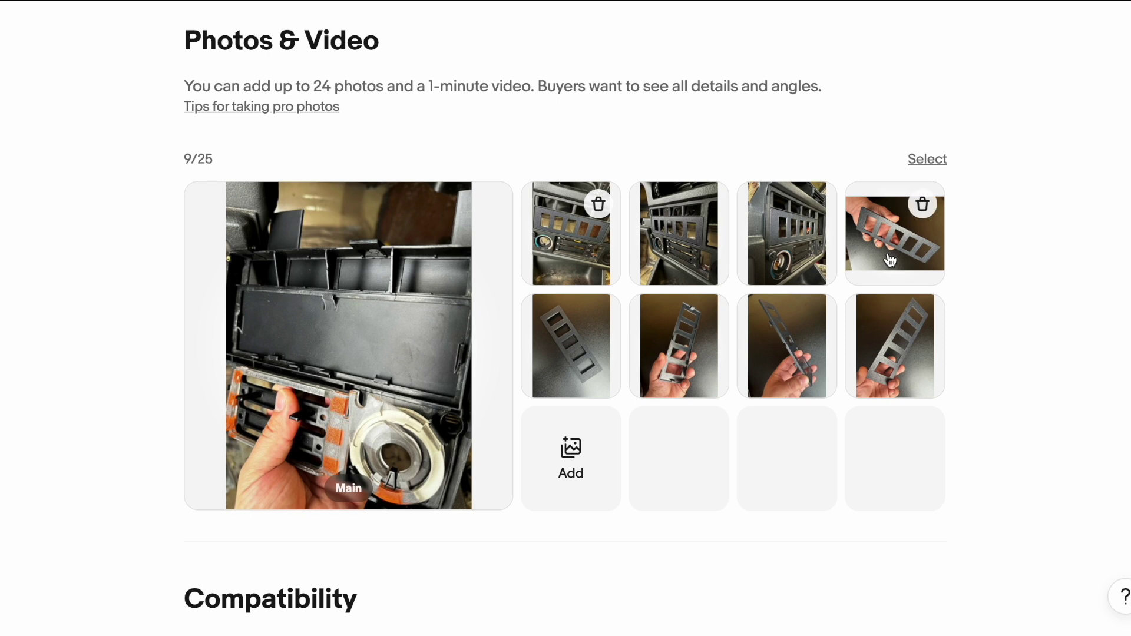
left_click(923, 204)
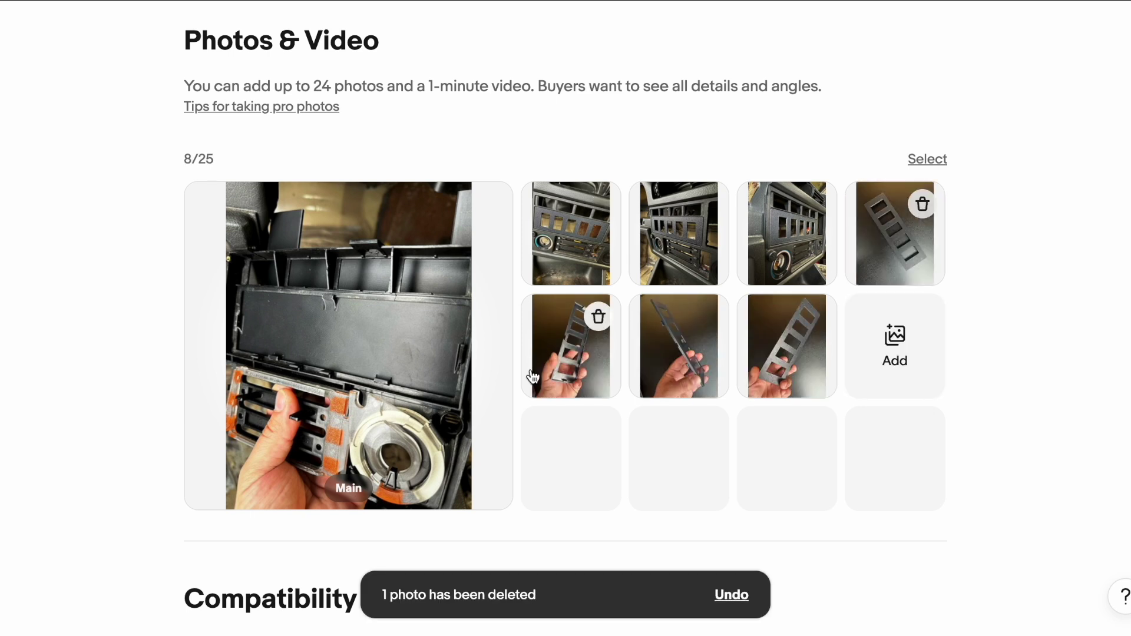
- Generate the item description with AI and remove the empty line below "It features:"
scroll(695, 353, "down", 10)
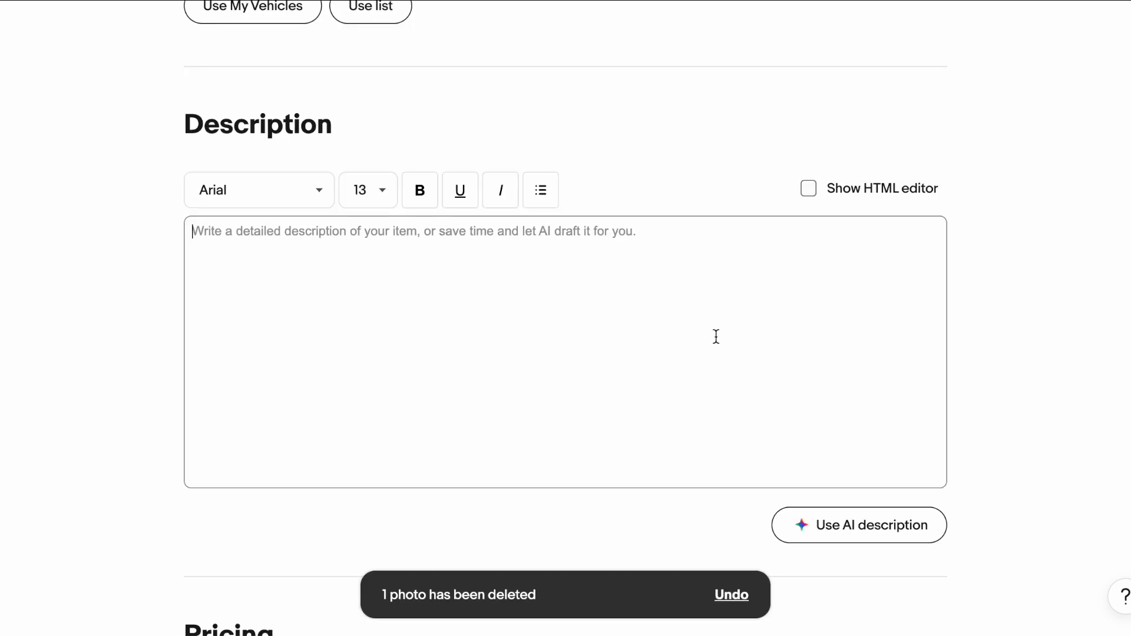
left_click(800, 511)
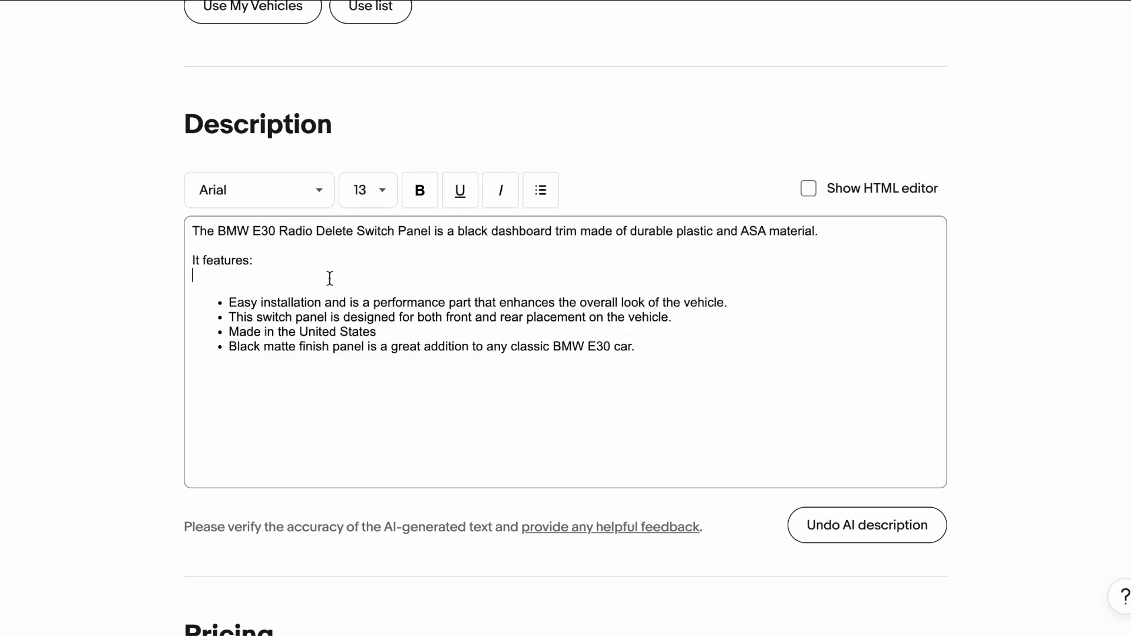
key("BackSpace")
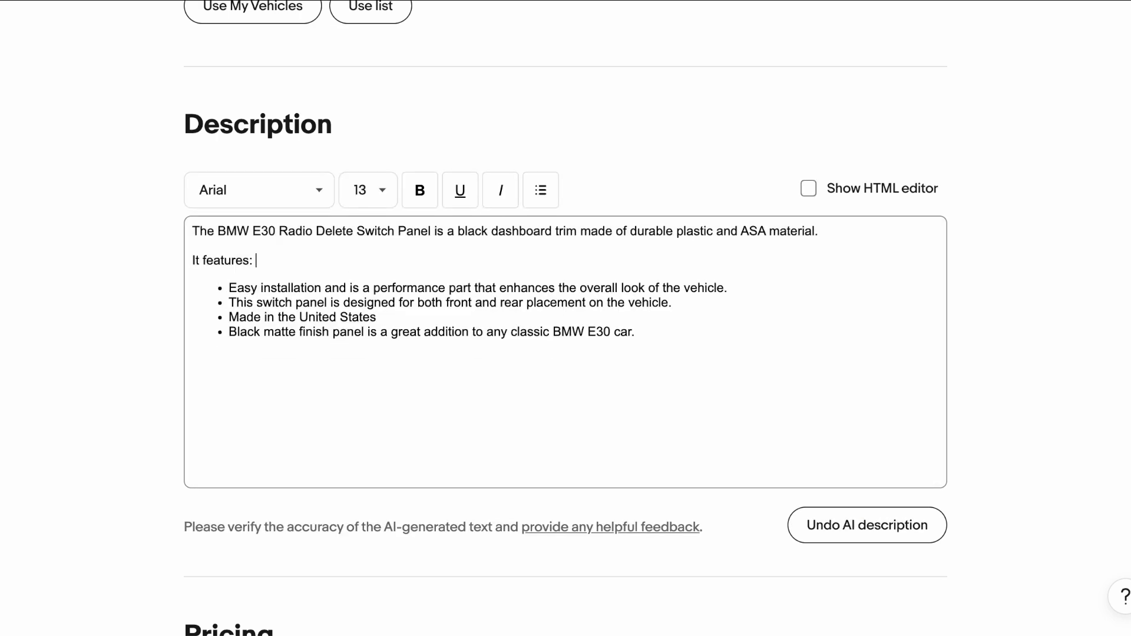
- Set the Buy It Now price of the switch panel listing to $25.00
scroll(659, 326, "down", 9)
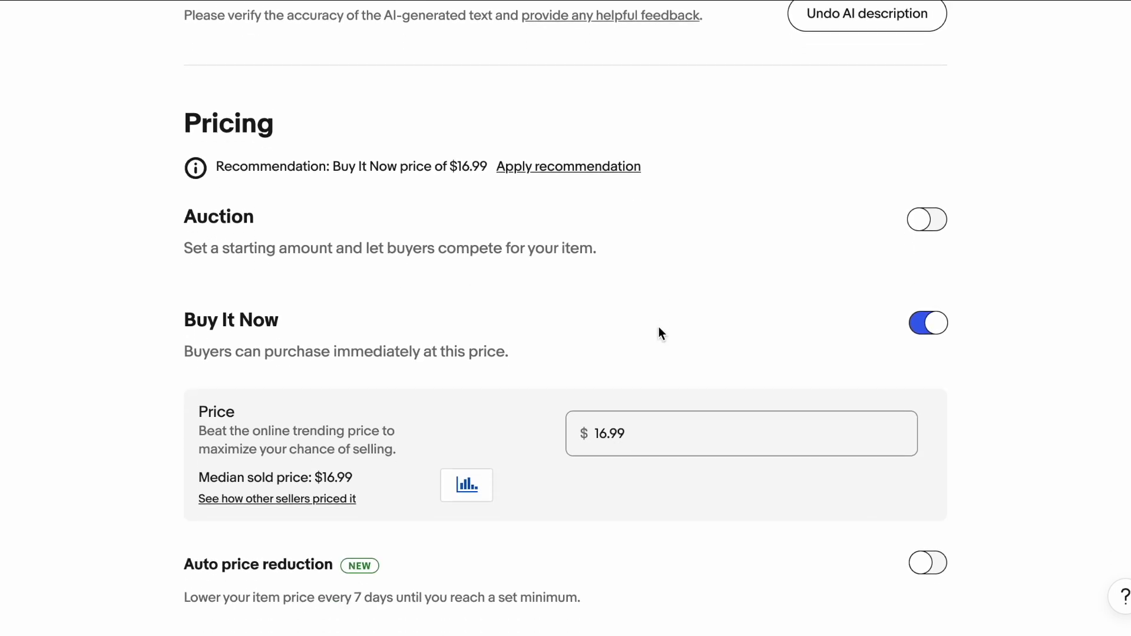
left_click(641, 391)
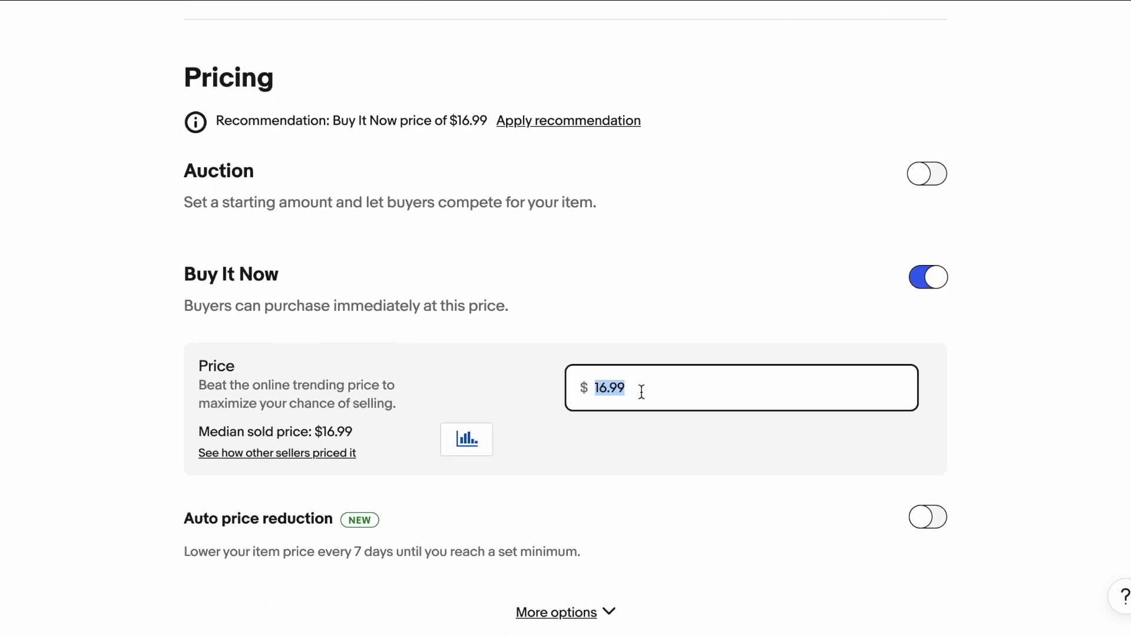
left_click(652, 291)
scroll(653, 290, "down", 1)
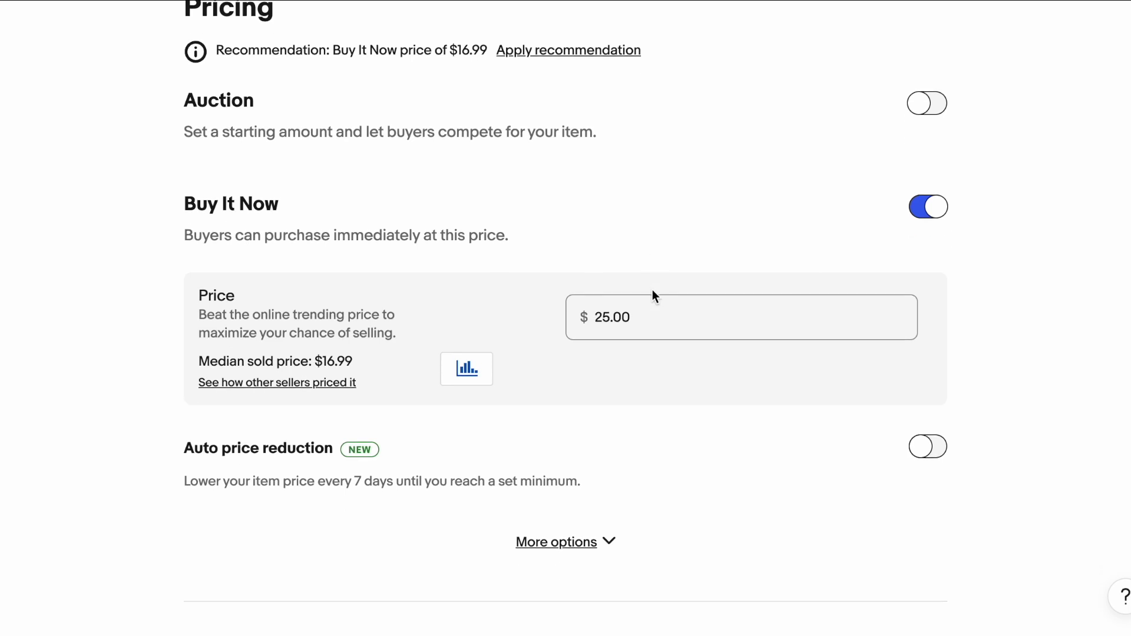
scroll(689, 324, "down", 4)
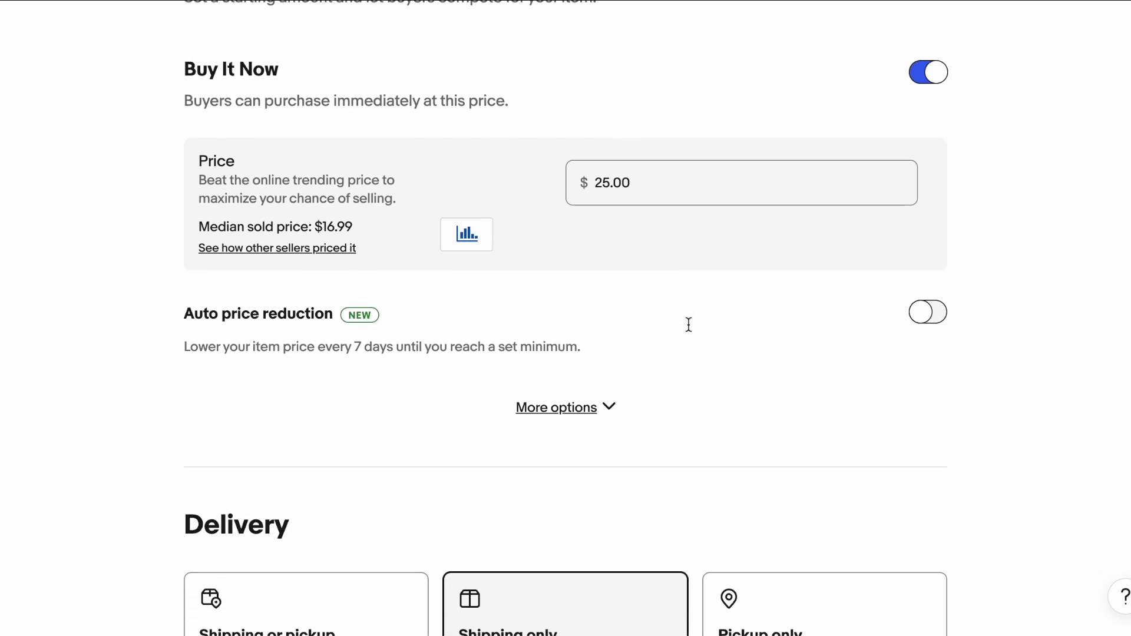
- In the delivery settings, have the seller pay for the USPS Ground Advantage shipping
scroll(688, 330, "down", 2)
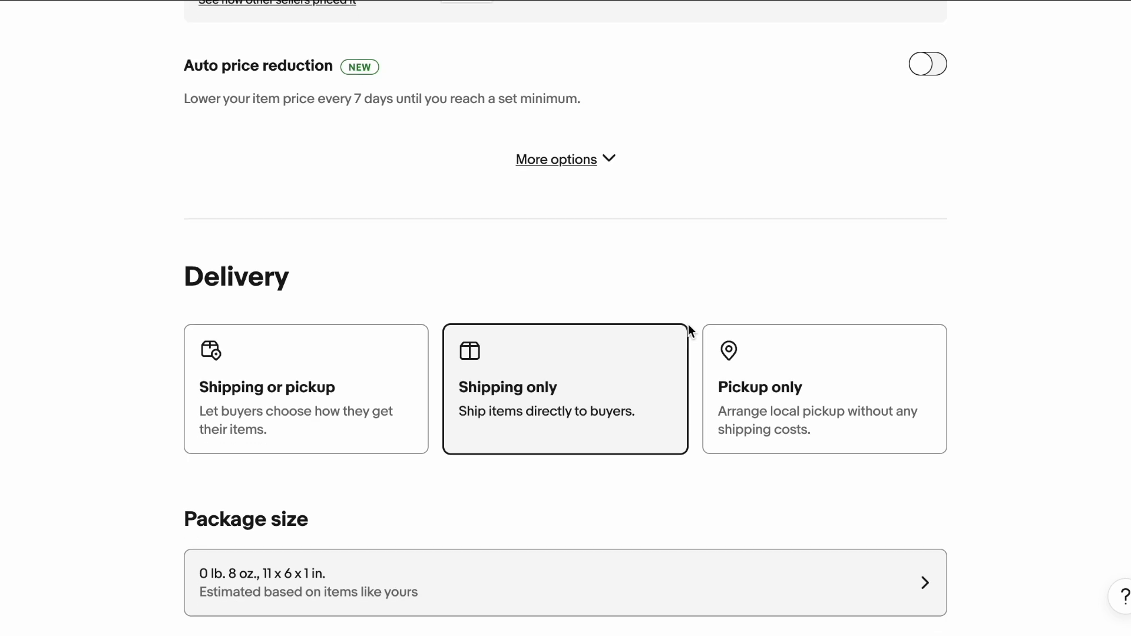
scroll(612, 393, "down", 2)
scroll(612, 387, "down", 4)
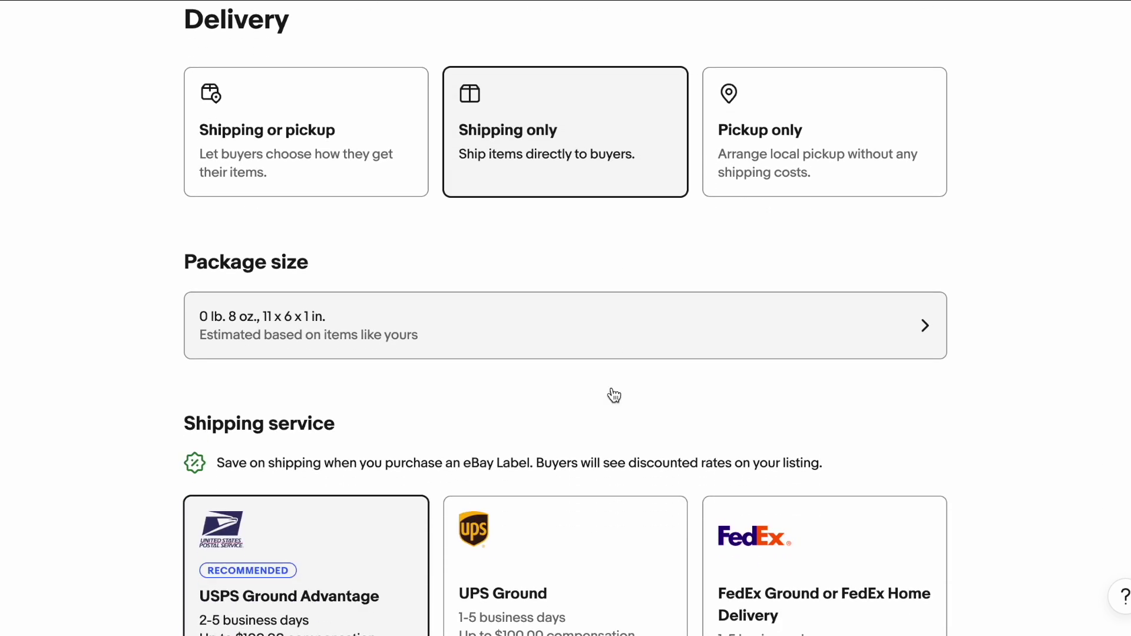
scroll(351, 492, "down", 4)
left_click(606, 469)
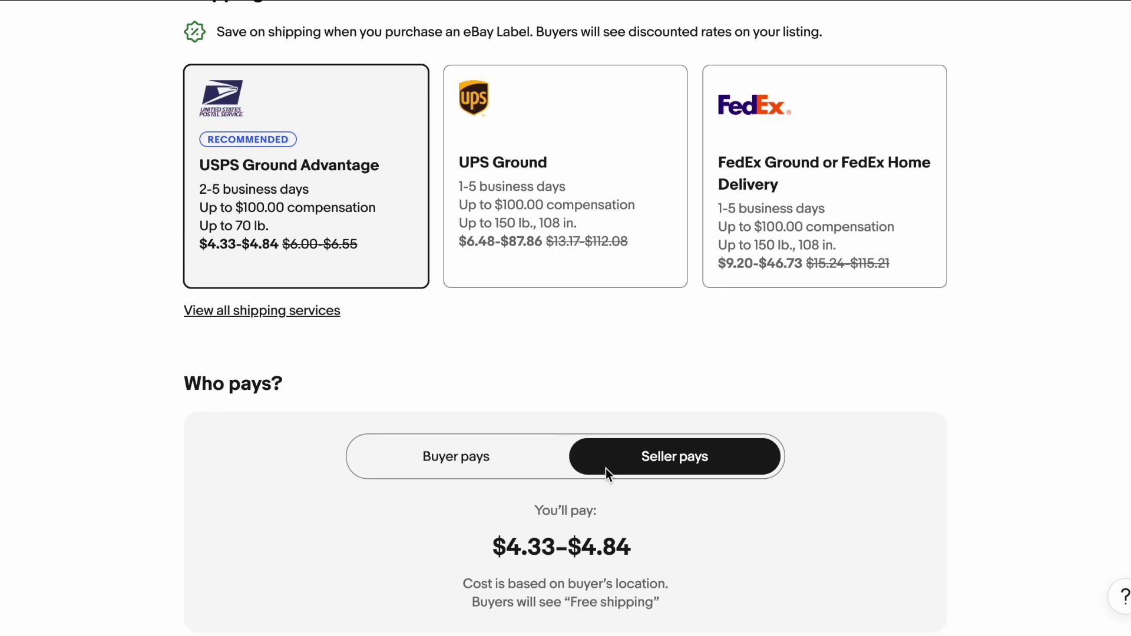
- Change the handling time in the delivery details to 1 business day
scroll(662, 388, "down", 3)
scroll(663, 389, "down", 5)
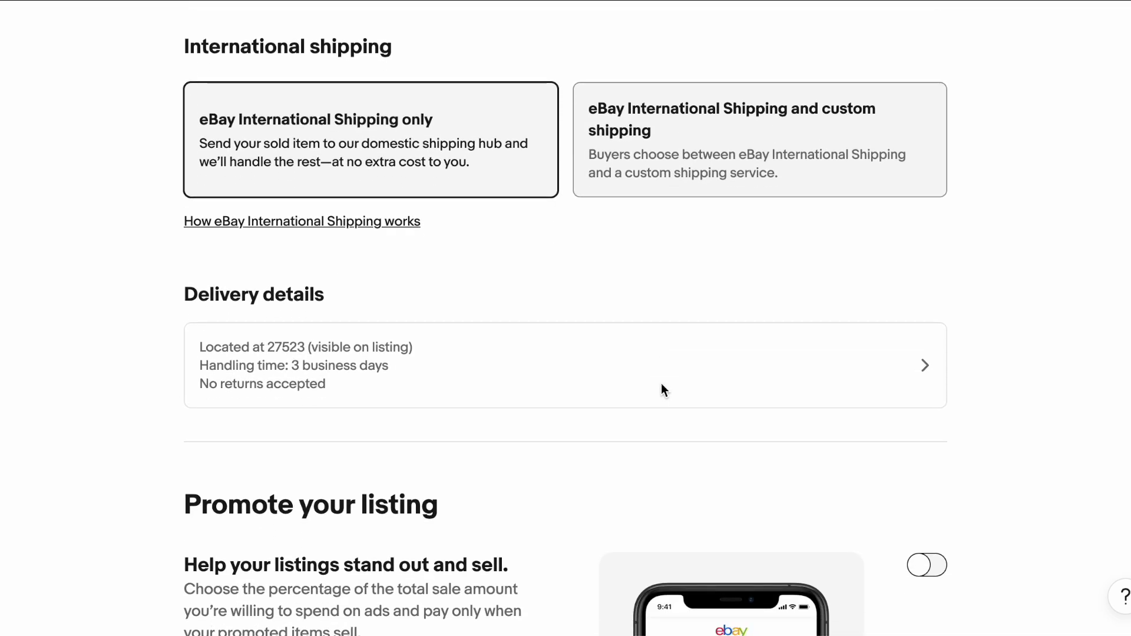
left_click(592, 359)
left_click(644, 304)
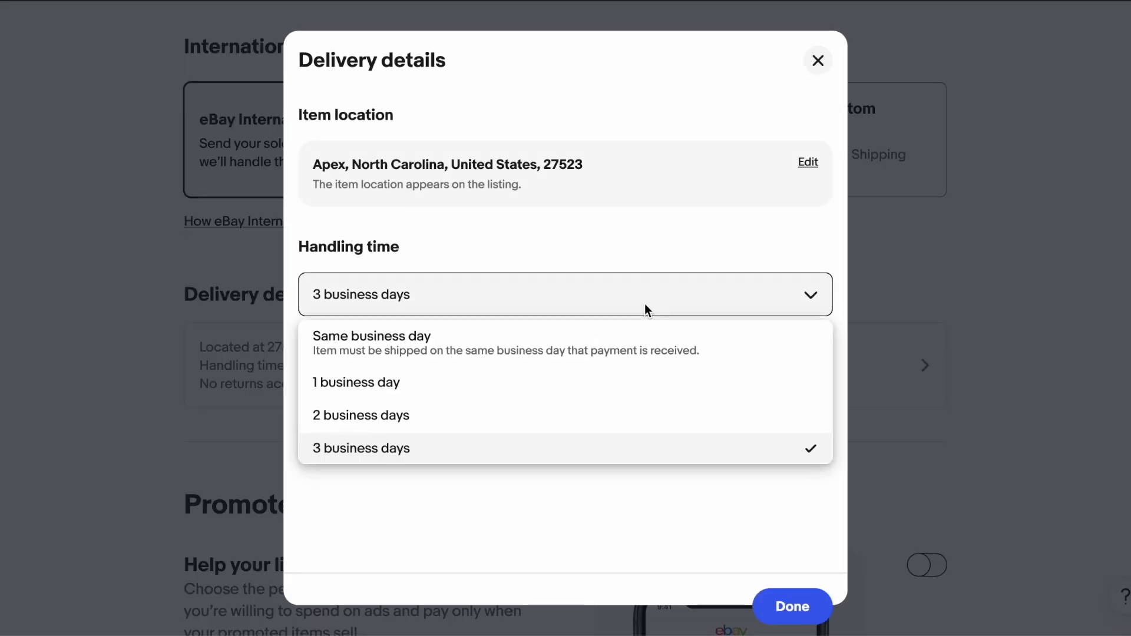
left_click(552, 383)
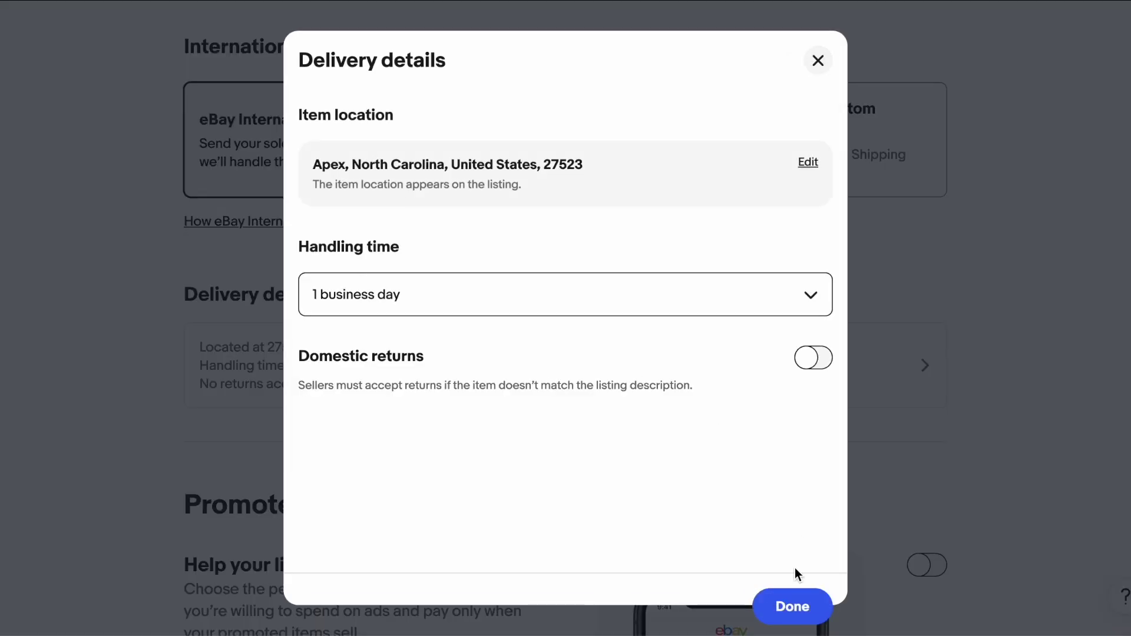
left_click(791, 597)
scroll(703, 452, "down", 3)
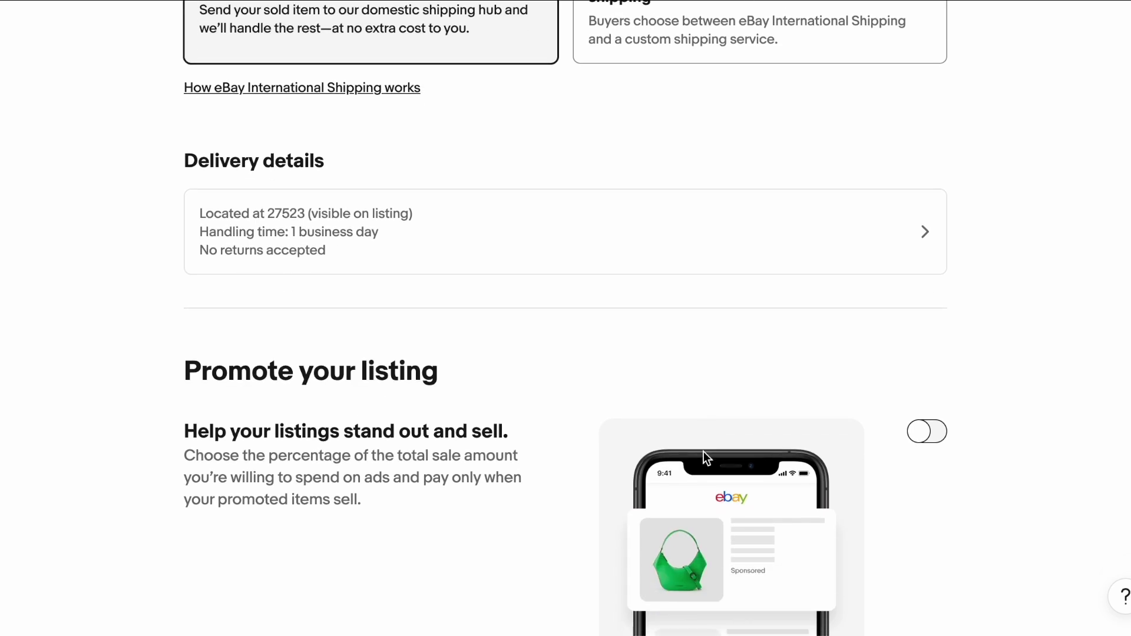
scroll(703, 452, "down", 3)
left_click(935, 259)
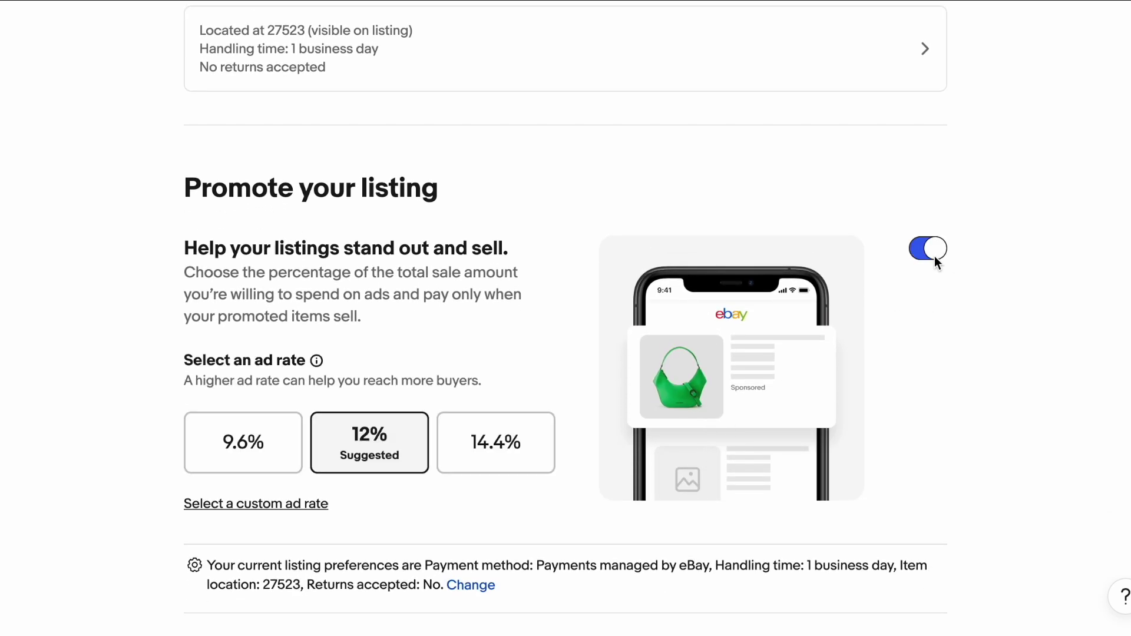
left_click(289, 451)
left_click(362, 450)
left_click(933, 250)
- Preview the switch panel listing, check its photos, title and price, and close the preview
scroll(558, 357, "down", 5)
scroll(557, 357, "down", 5)
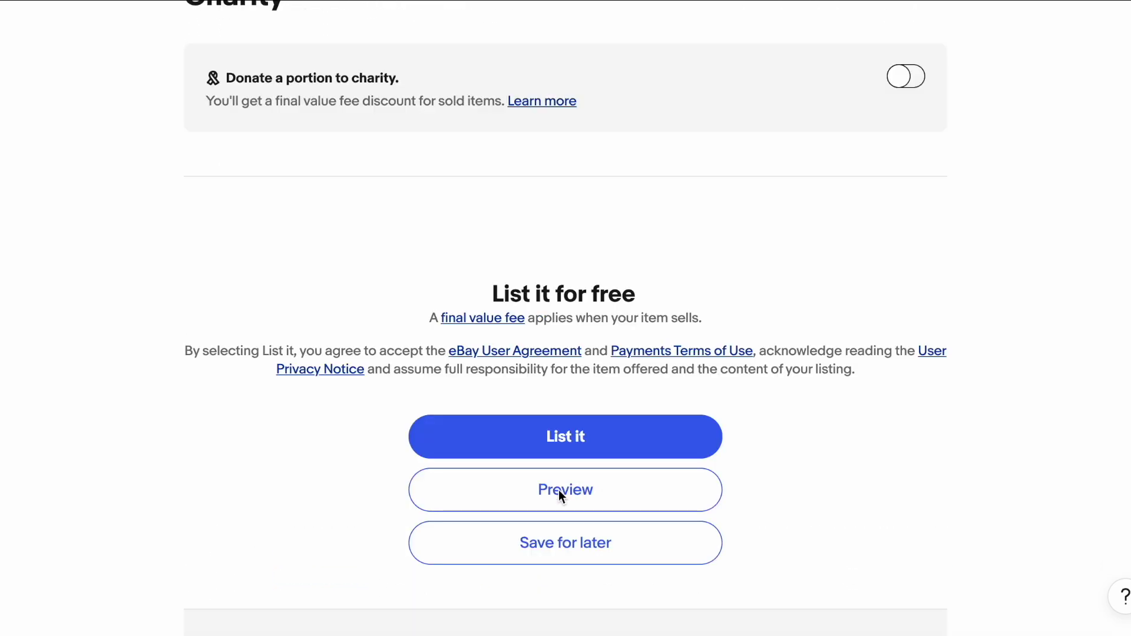
left_click(559, 490)
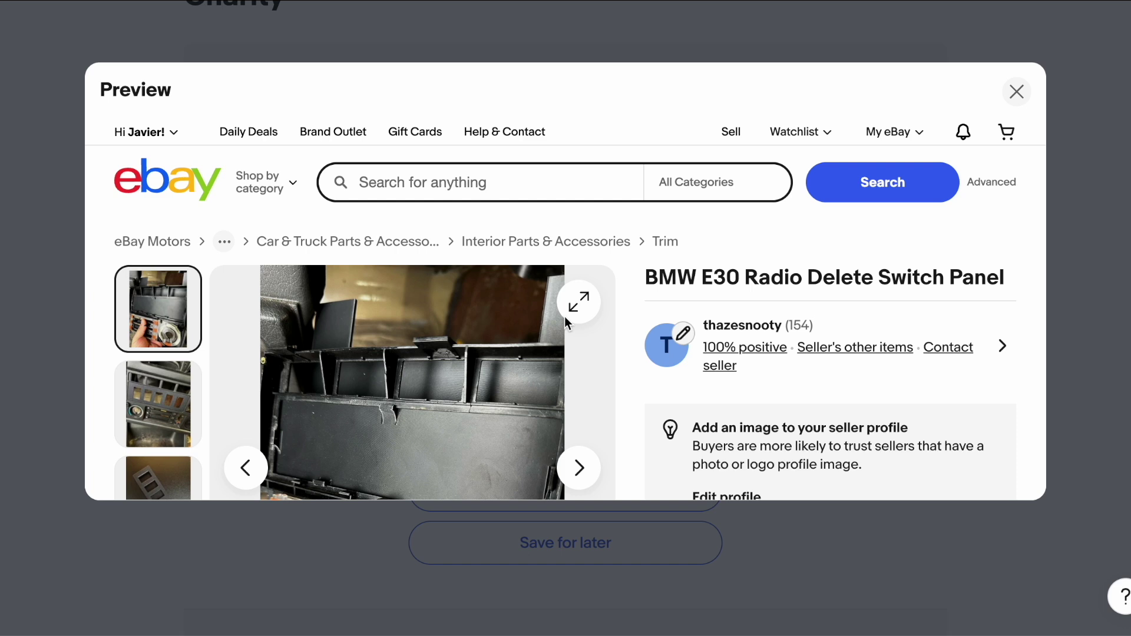
scroll(564, 317, "down", 2)
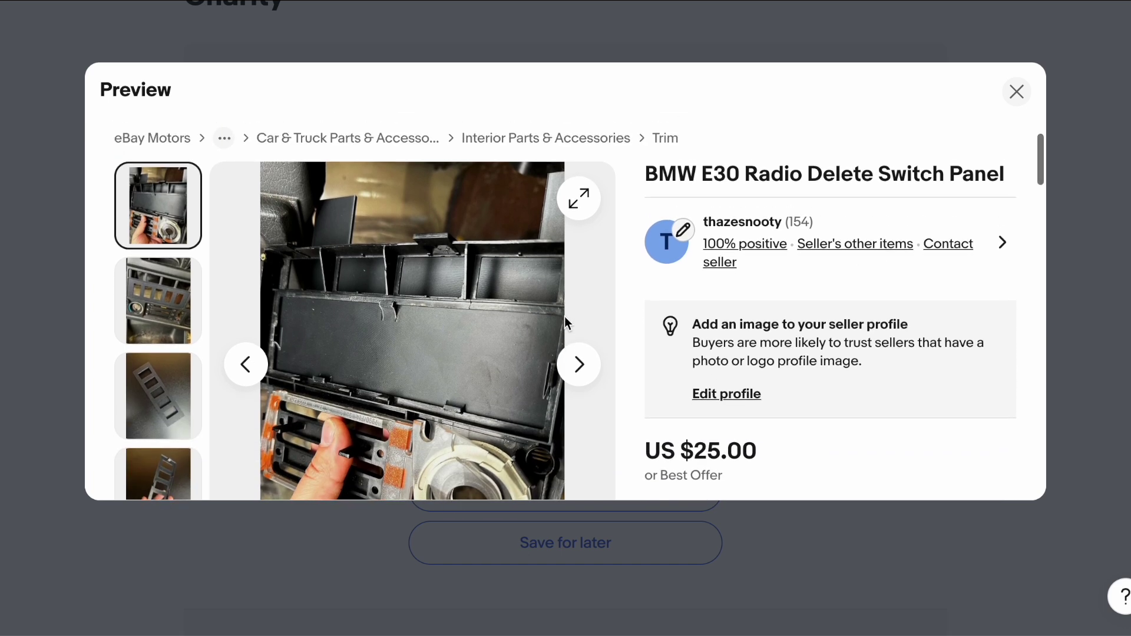
scroll(564, 317, "up", 1)
left_click(1015, 92)
- Make the photo of the panel lying on the dark surface the main photo, followed by the straight-on photo of the installed panel
scroll(711, 224, "up", 15)
scroll(710, 222, "down", 6)
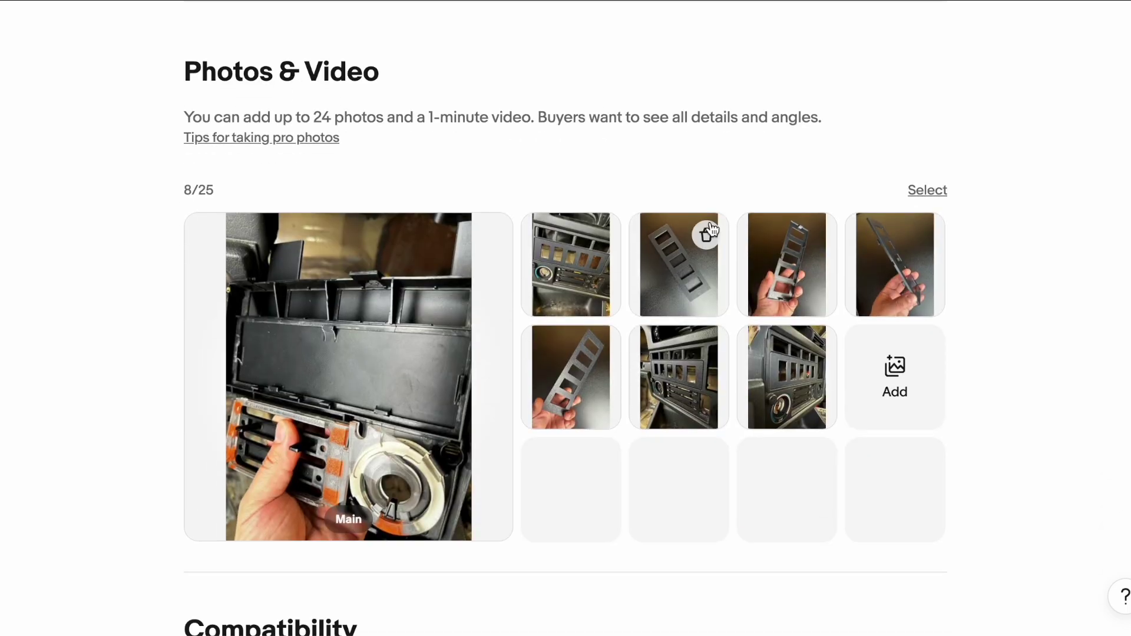
left_click(586, 267)
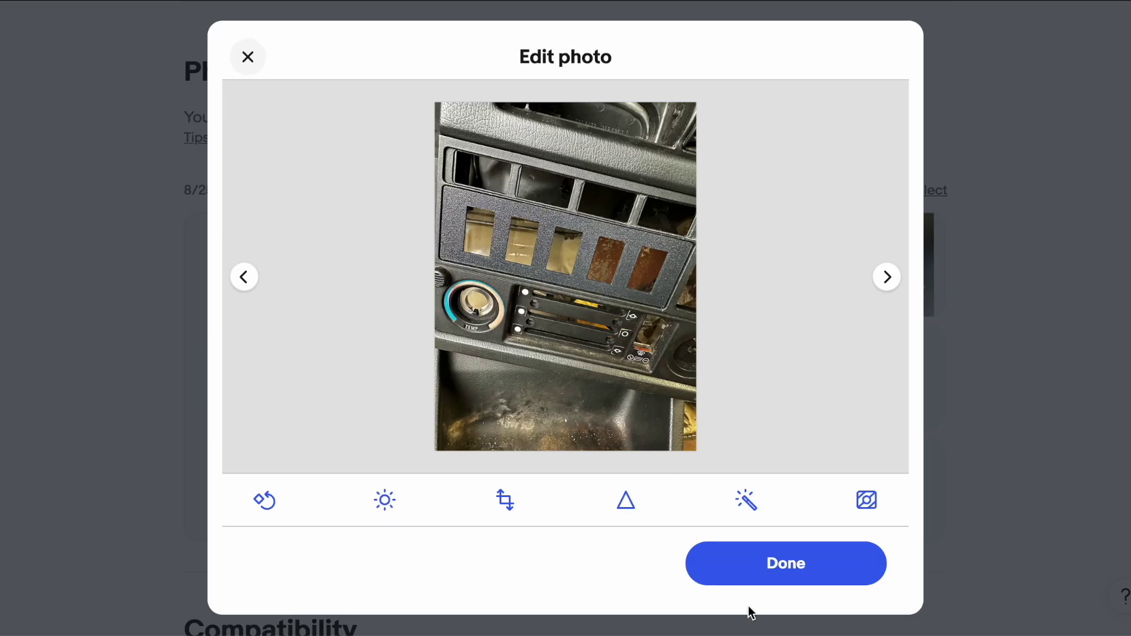
left_click(769, 565)
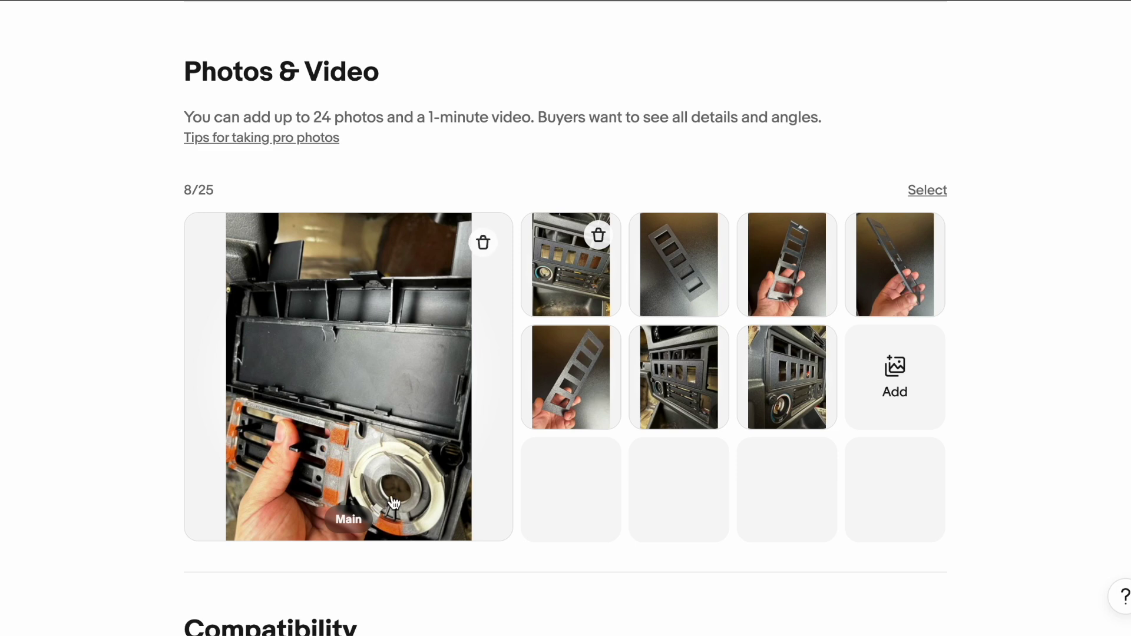
left_click_drag(575, 268, 349, 280)
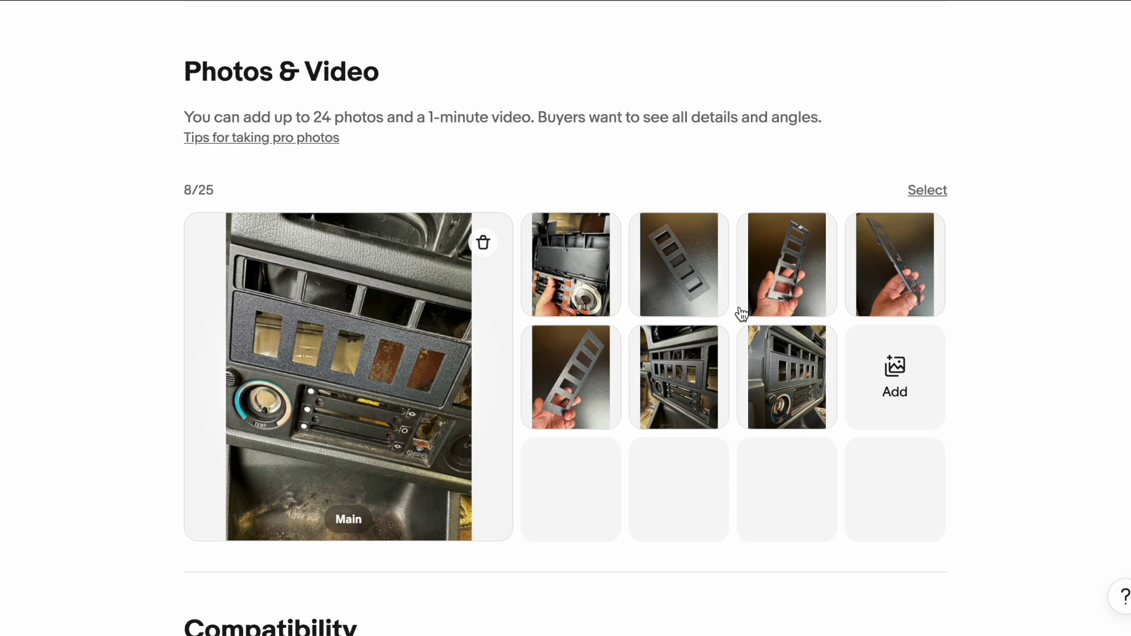
scroll(559, 375, "down", 1)
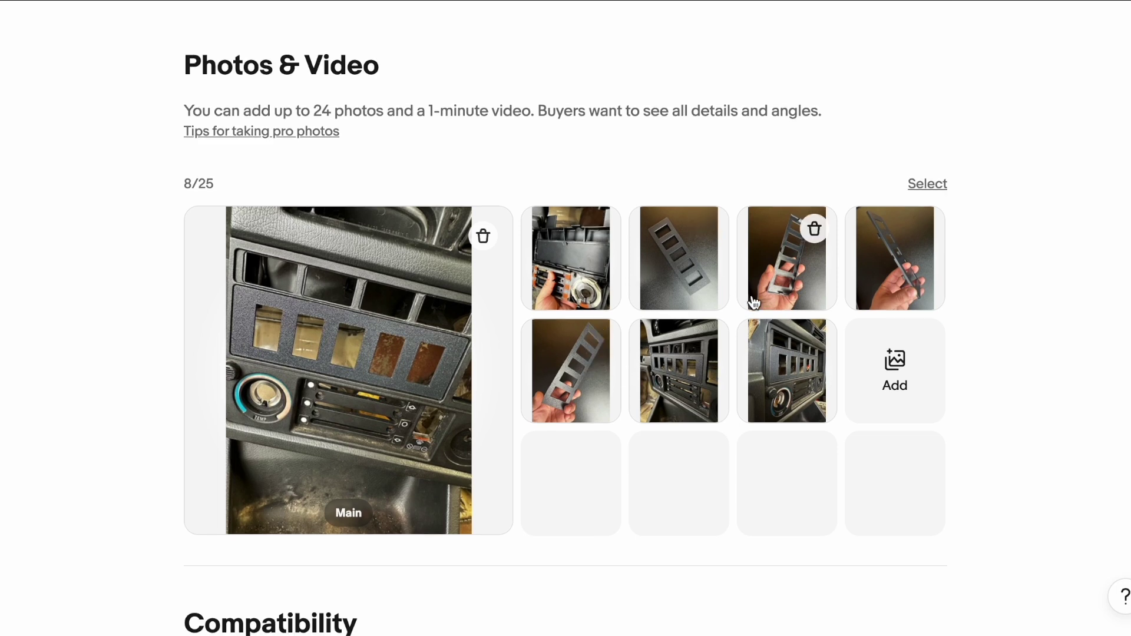
left_click_drag(725, 282, 431, 291)
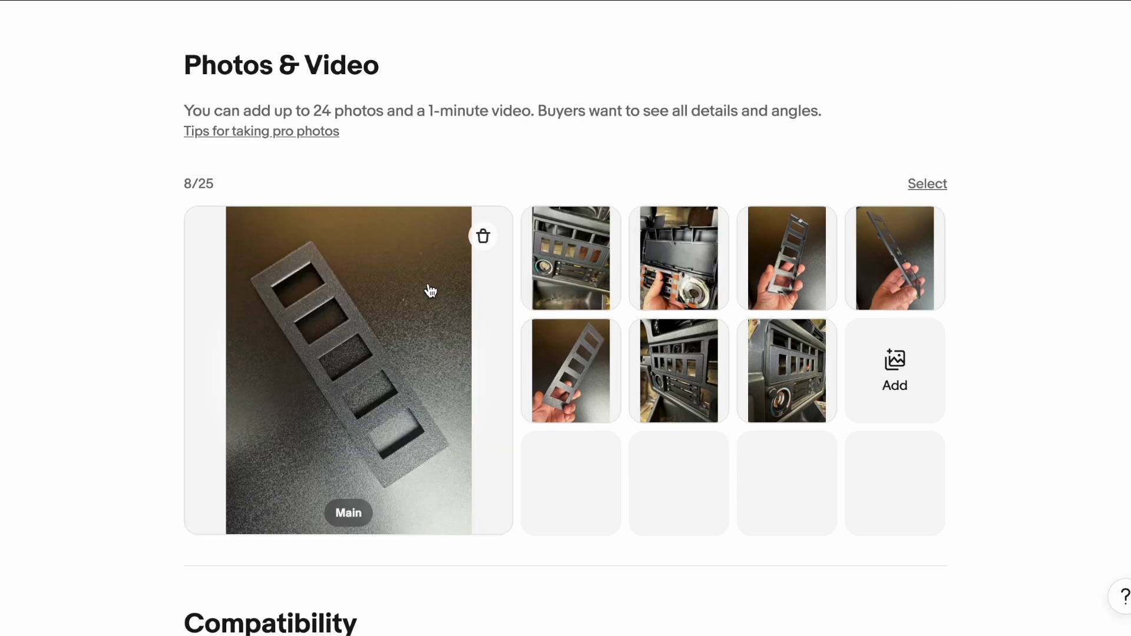
left_click(586, 378)
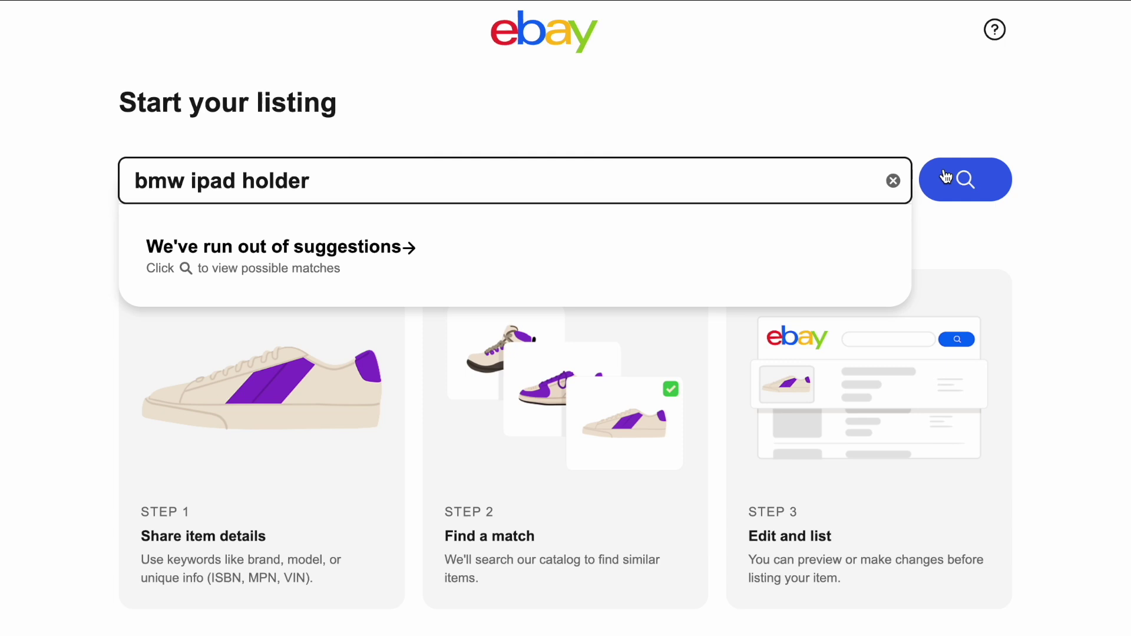
- Start a new listing for "bmw ipad holder" and change its title to "BMW e30 Apple Mini iPad Car Holder Radio Mount"
left_click(945, 177)
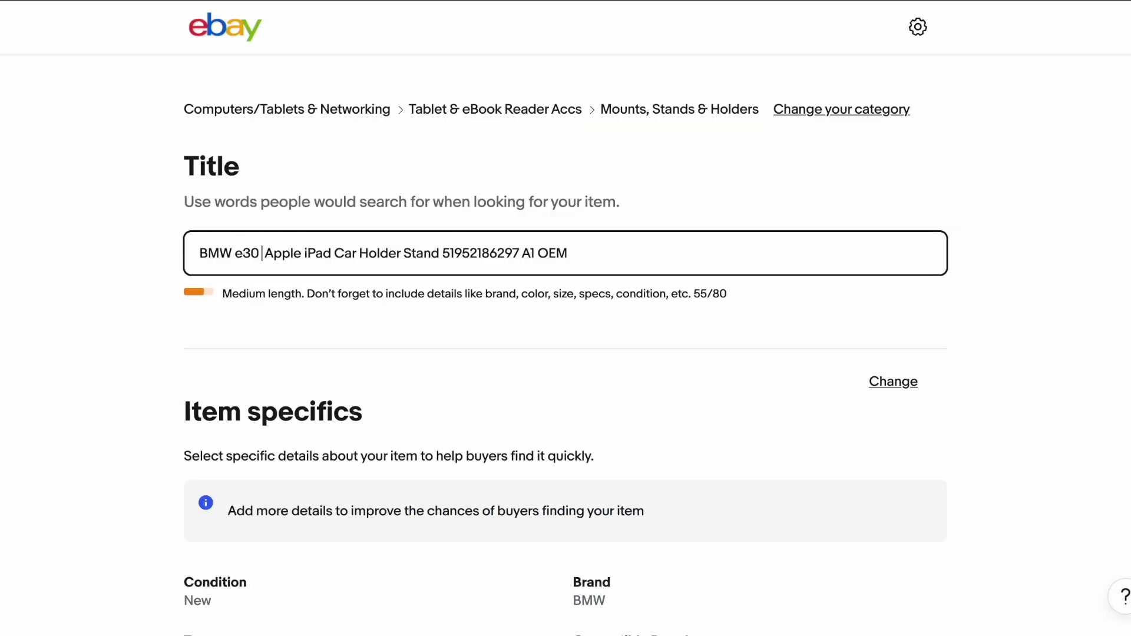
key("BackSpace")
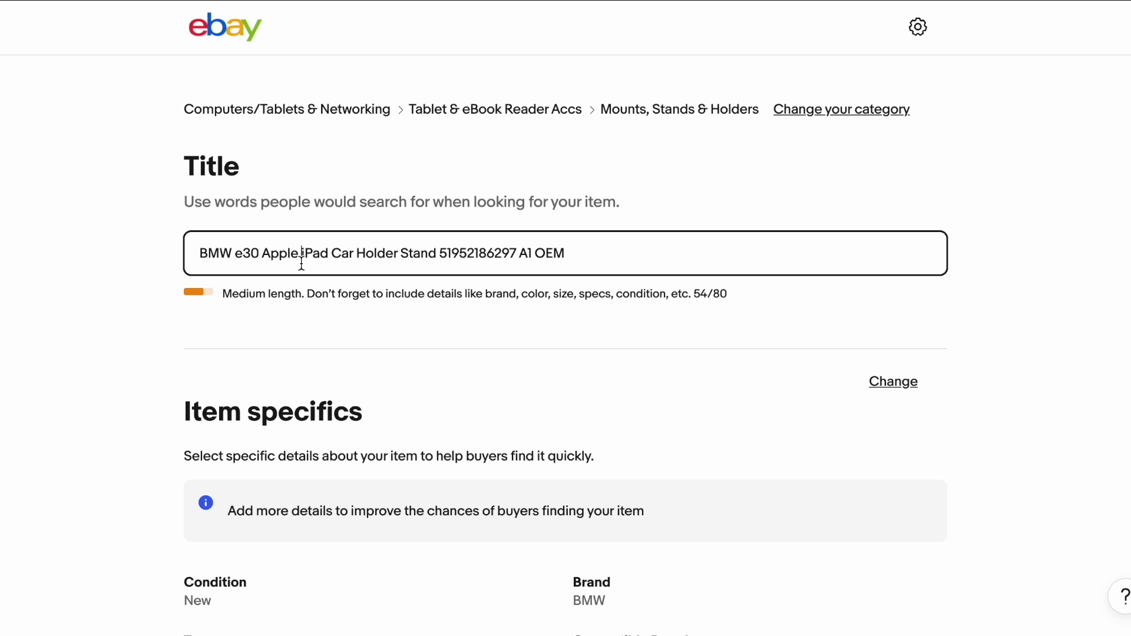
type("Mini")
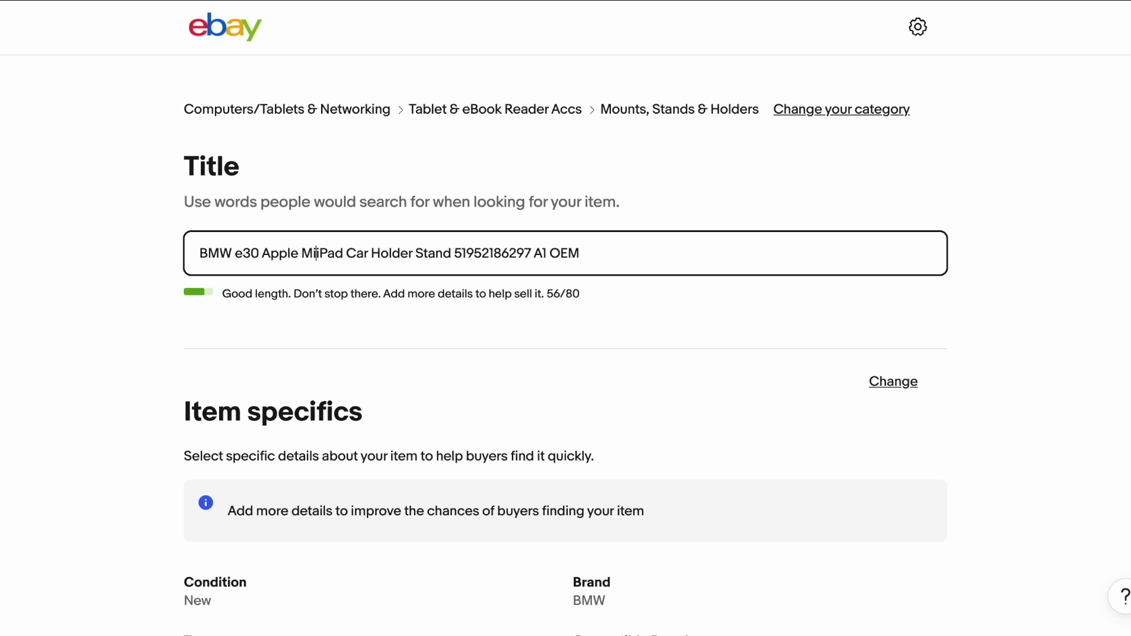
left_click(646, 260)
left_click_drag(651, 260, 428, 249)
key("BackSpace")
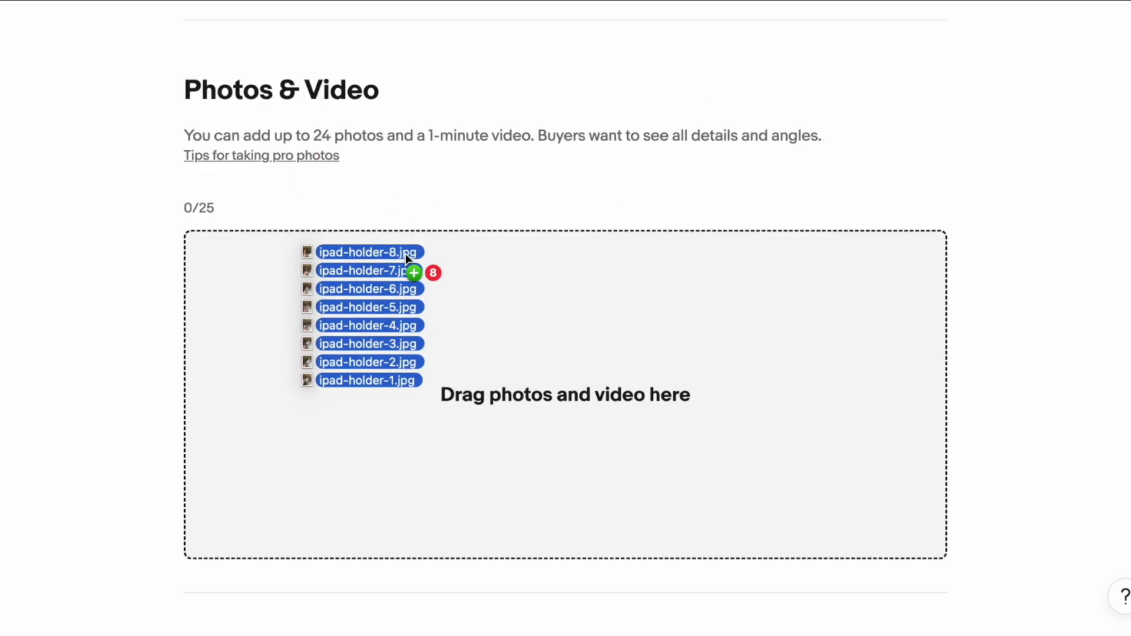
- Add the twelve iPad holder photos and make the angled photo of the iPad mounted in the dashboard the main one
left_click_drag(405, 254, 408, 259)
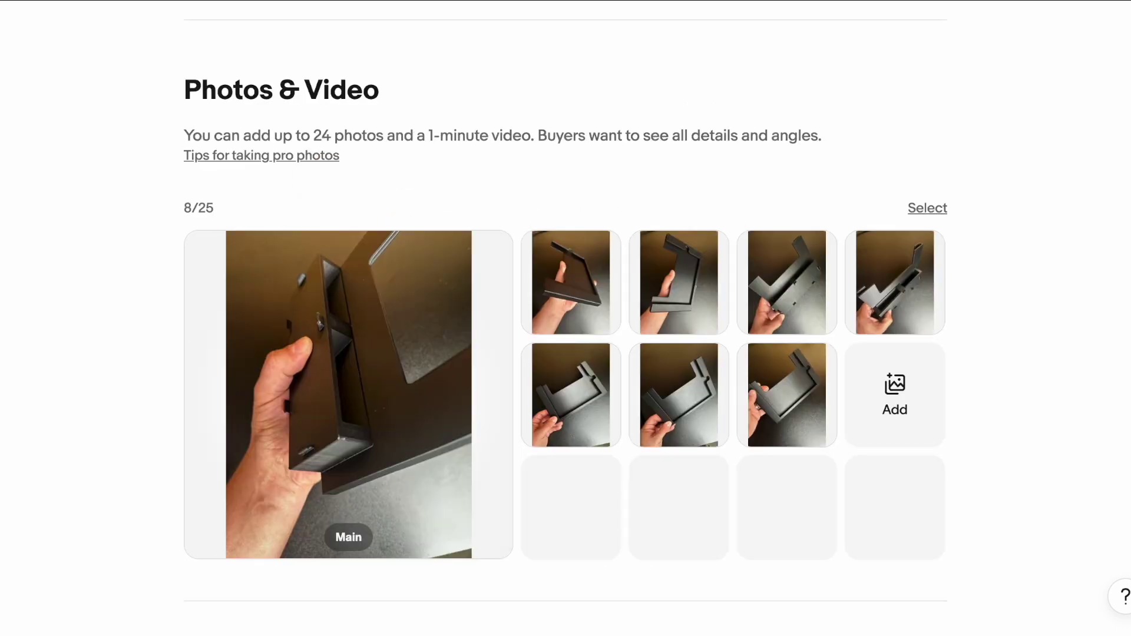
left_click_drag(548, 11, 581, 449)
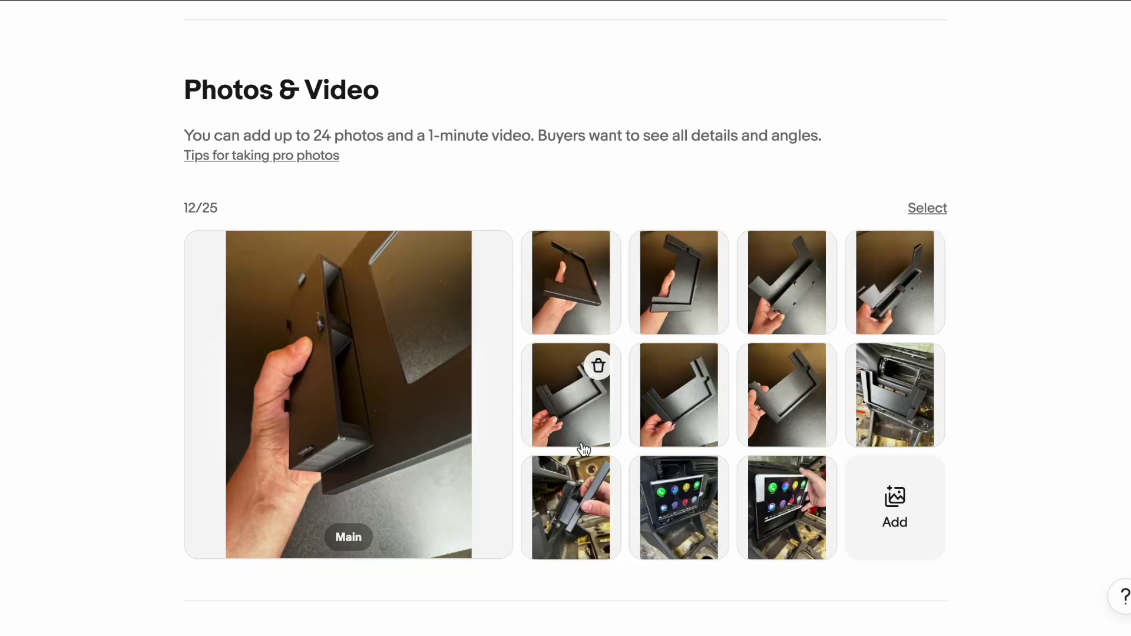
left_click(666, 515)
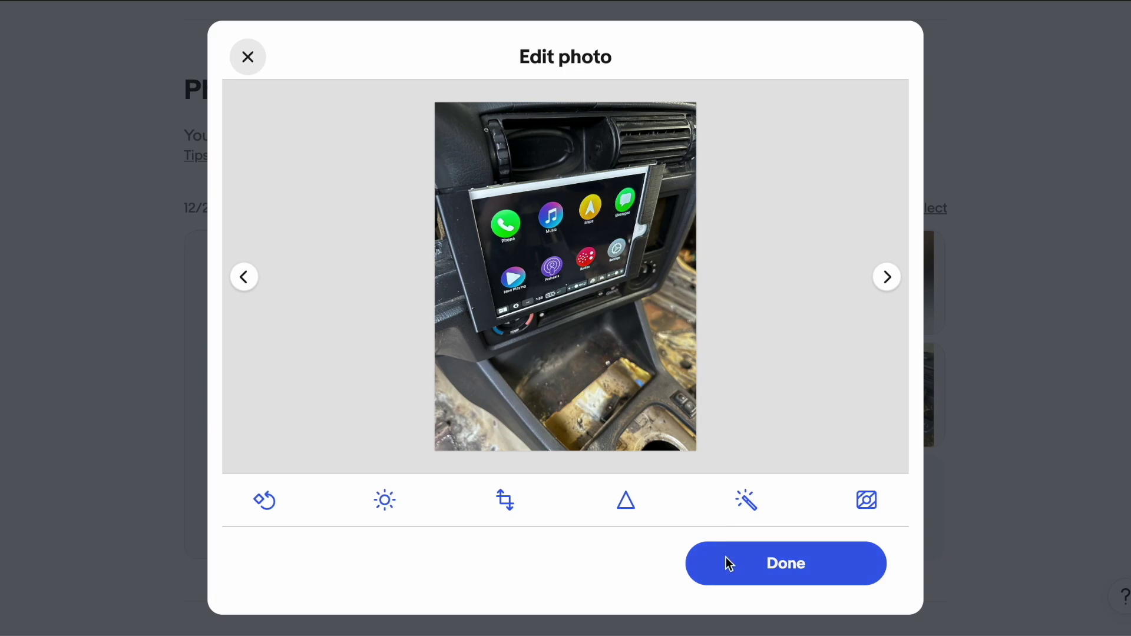
left_click(727, 563)
left_click_drag(683, 511, 384, 475)
- Split the description into three bullets, delete the "practical and stylish addition" phrase, and change the compatible device to "Apple Mini iPad (not included)"
scroll(638, 359, "down", 9)
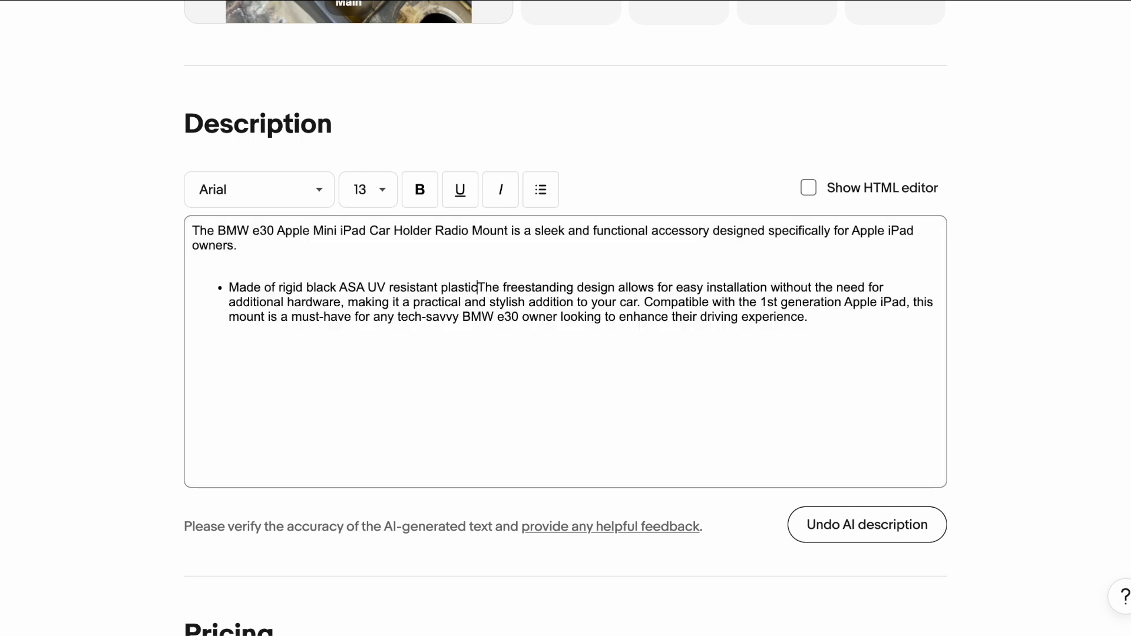
key("Return")
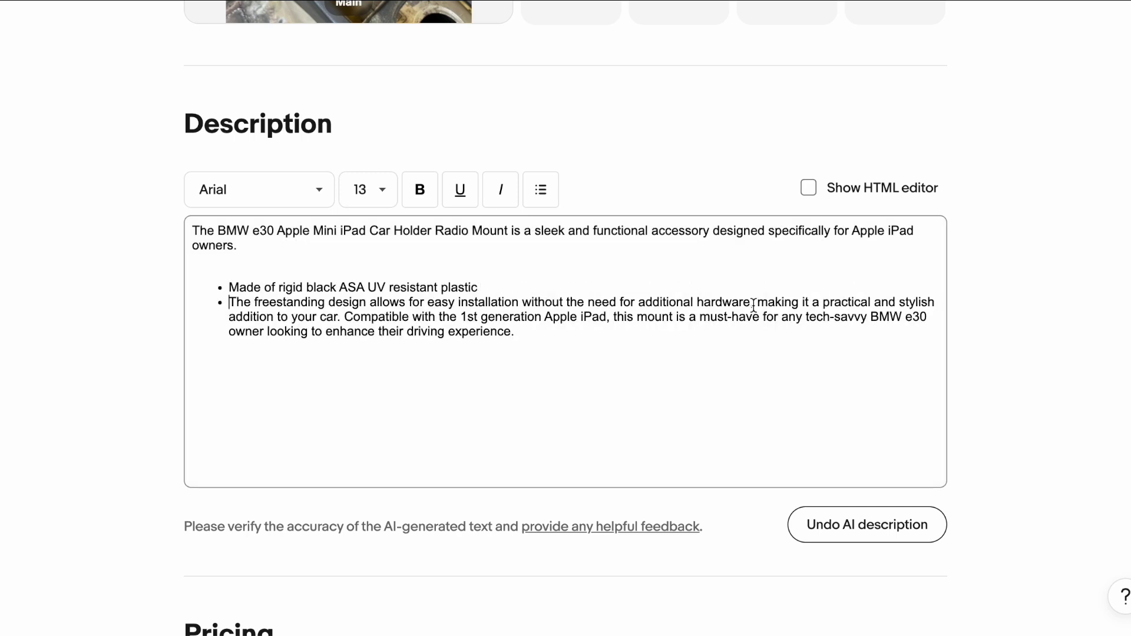
left_click_drag(750, 302, 351, 316)
key("Return")
double_click(475, 317)
type("Mini iPad (not included)")
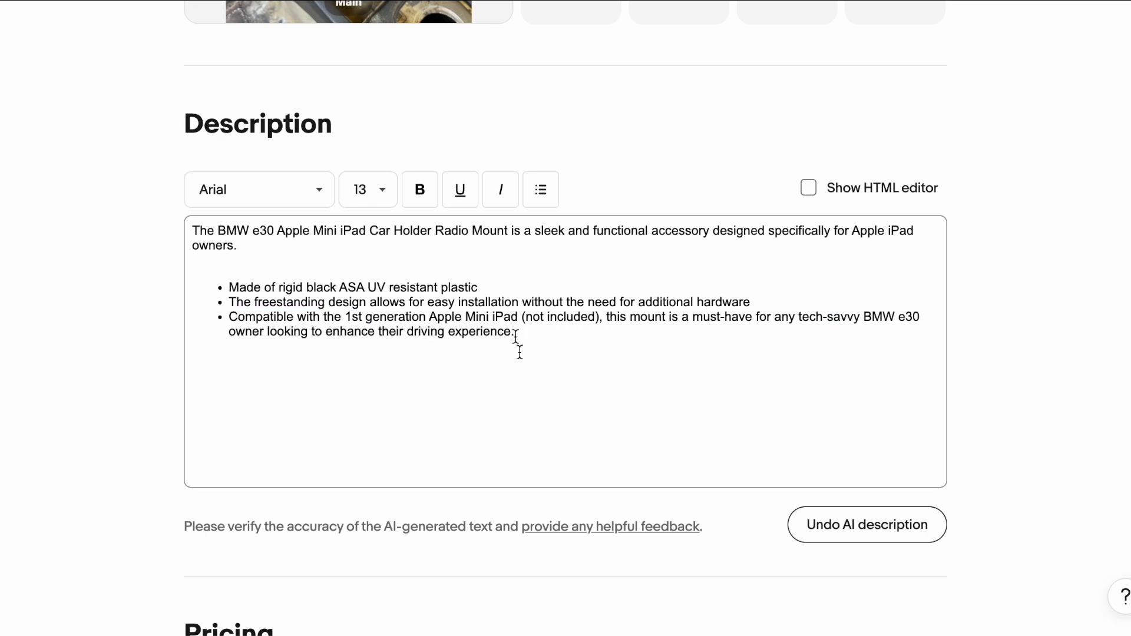
- Set the Buy It Now price of the iPad holder listing to $35
scroll(529, 380, "down", 7)
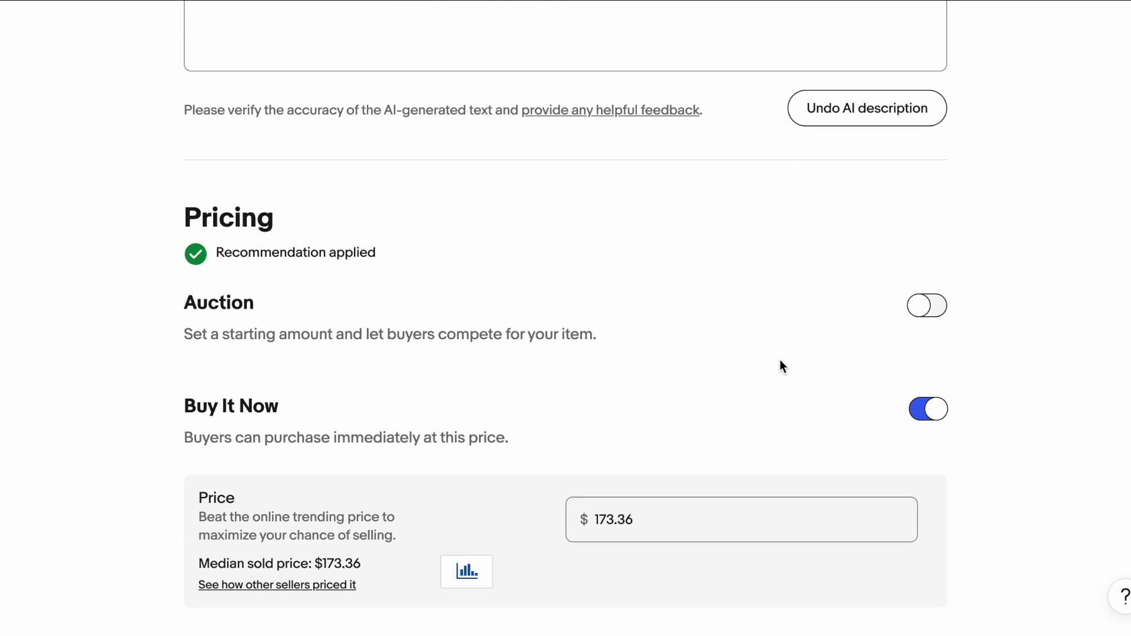
scroll(798, 422, "down", 1)
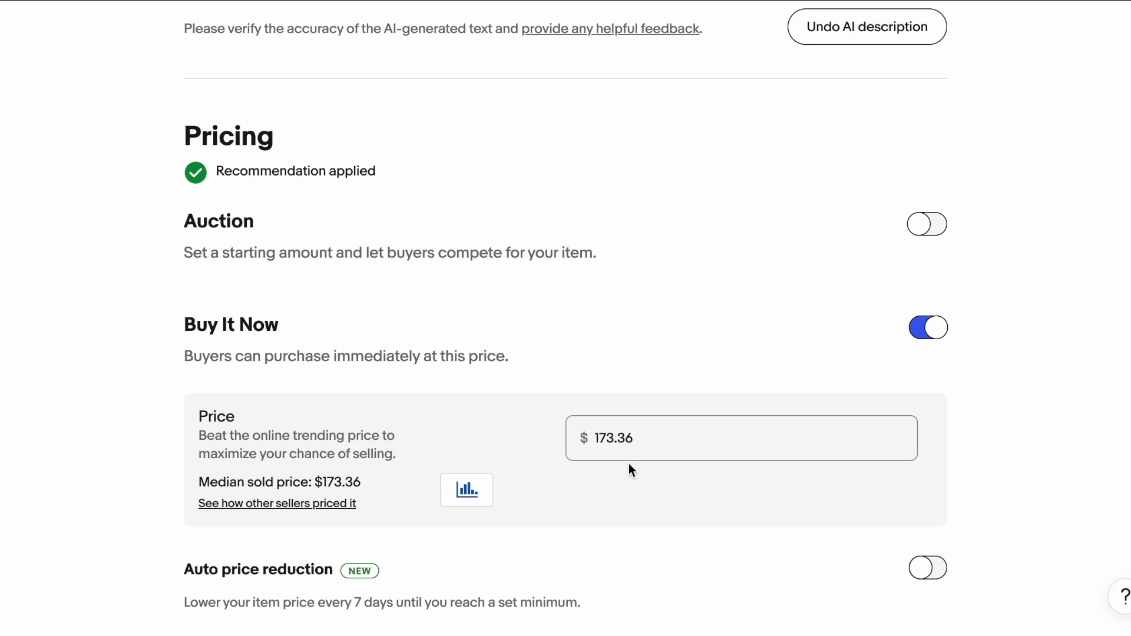
left_click(640, 435)
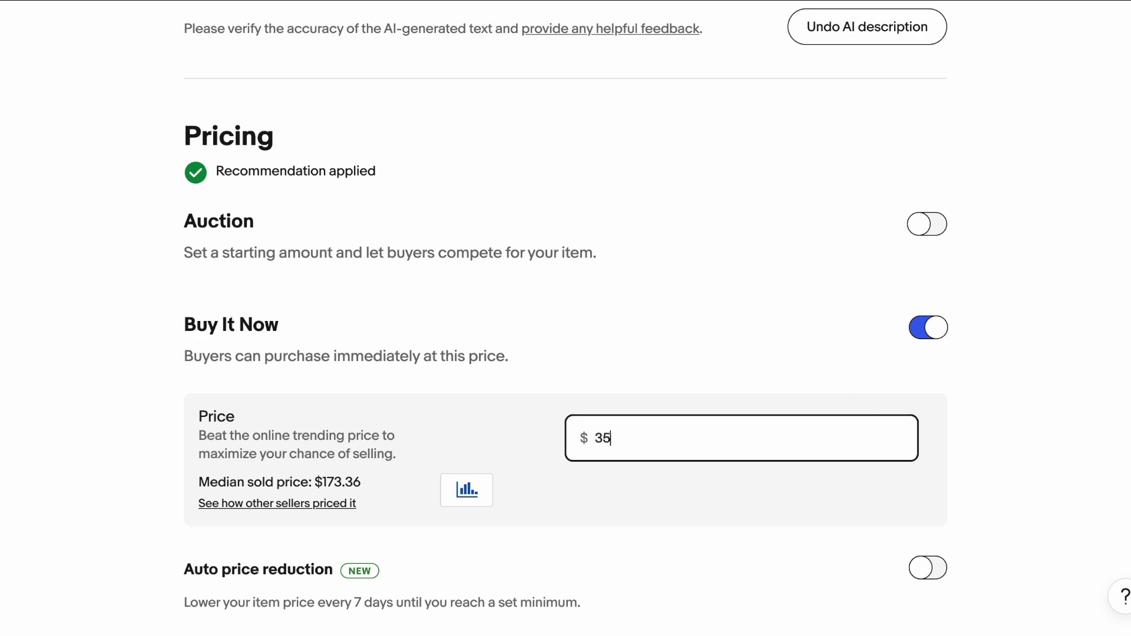
- Set the iPad holder listing's Buy It Now price to $45.00 and preview the listing
scroll(545, 334, "down", 10)
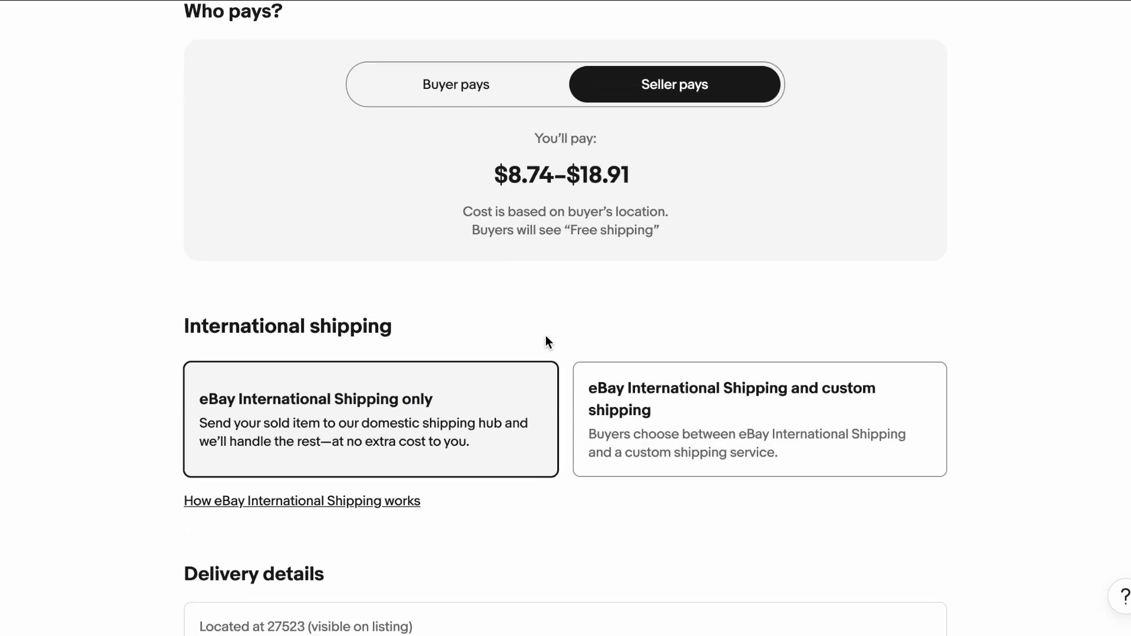
scroll(545, 341, "up", 10)
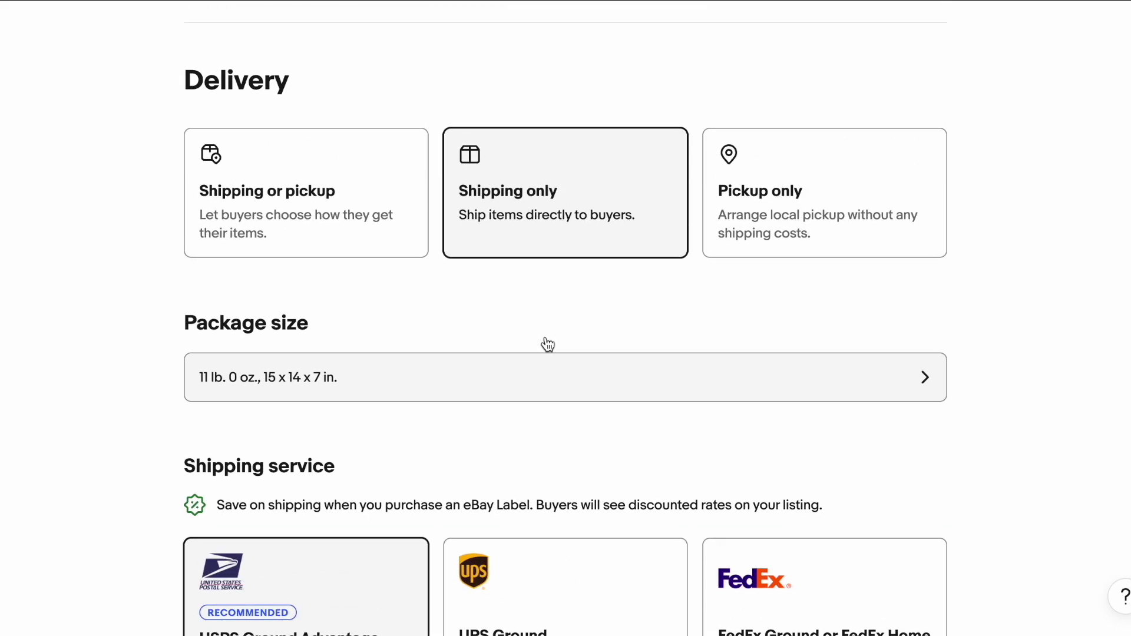
left_click(658, 234)
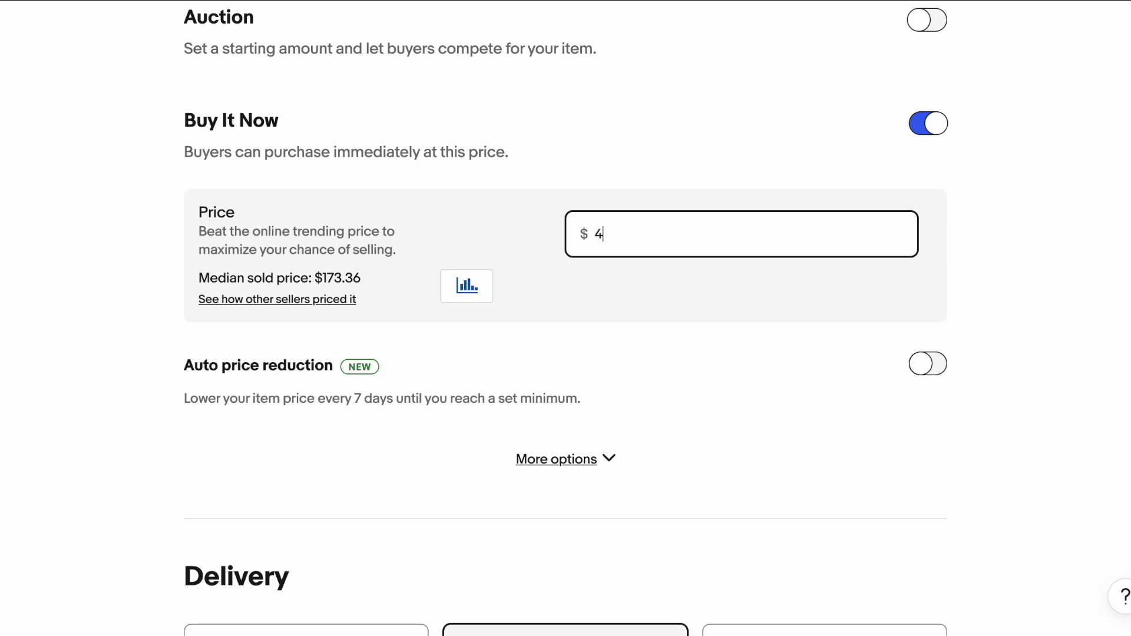
left_click(644, 393)
scroll(641, 389, "down", 10)
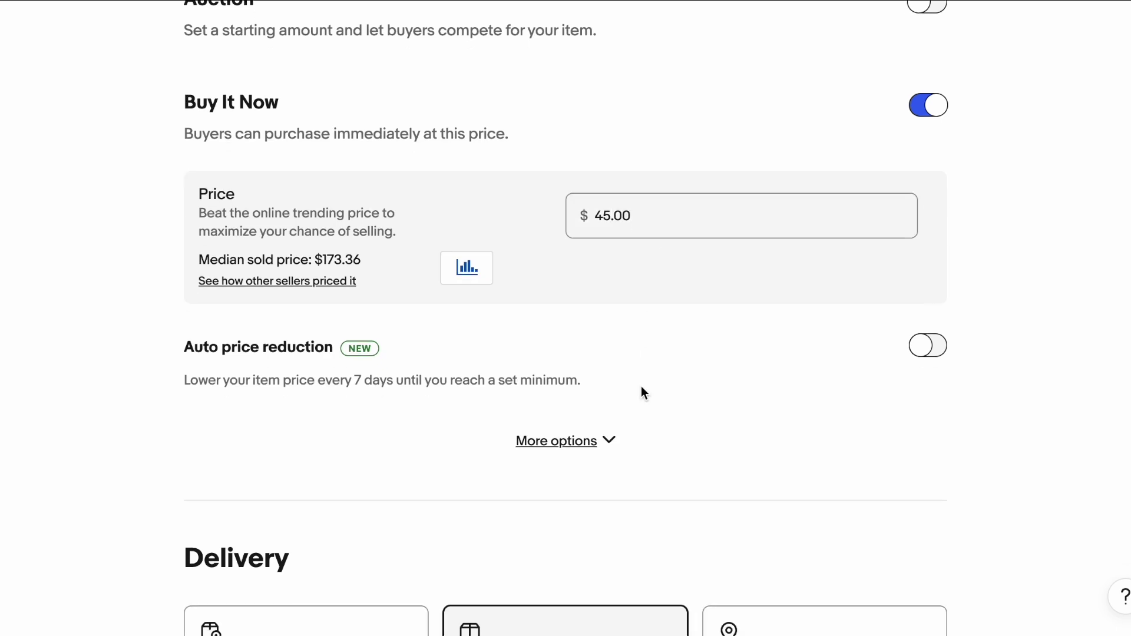
left_click(613, 388)
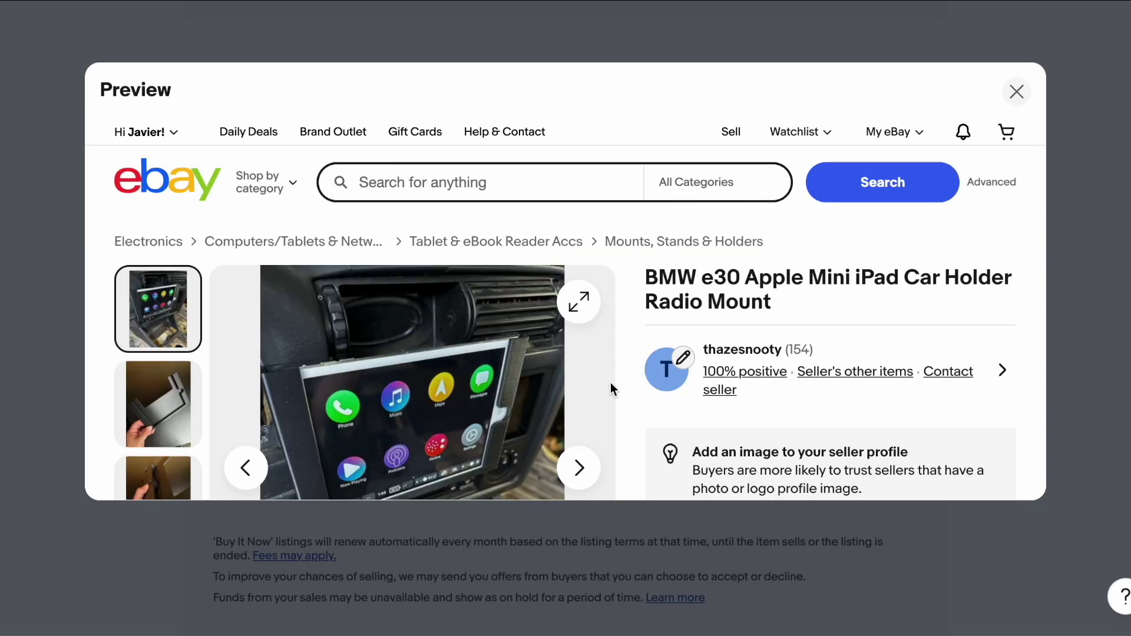
scroll(525, 401, "down", 3)
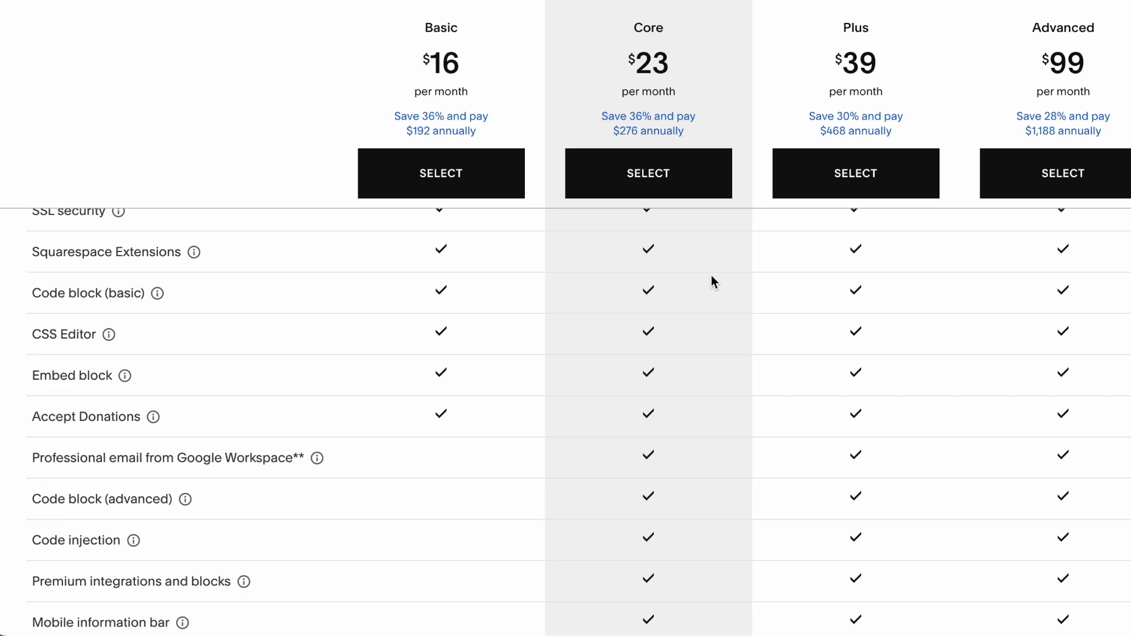
- Switch to the Squarespace plan comparison and examine the Core plan's payment processing rates and currency conversion fee
scroll(711, 274, "down", 8)
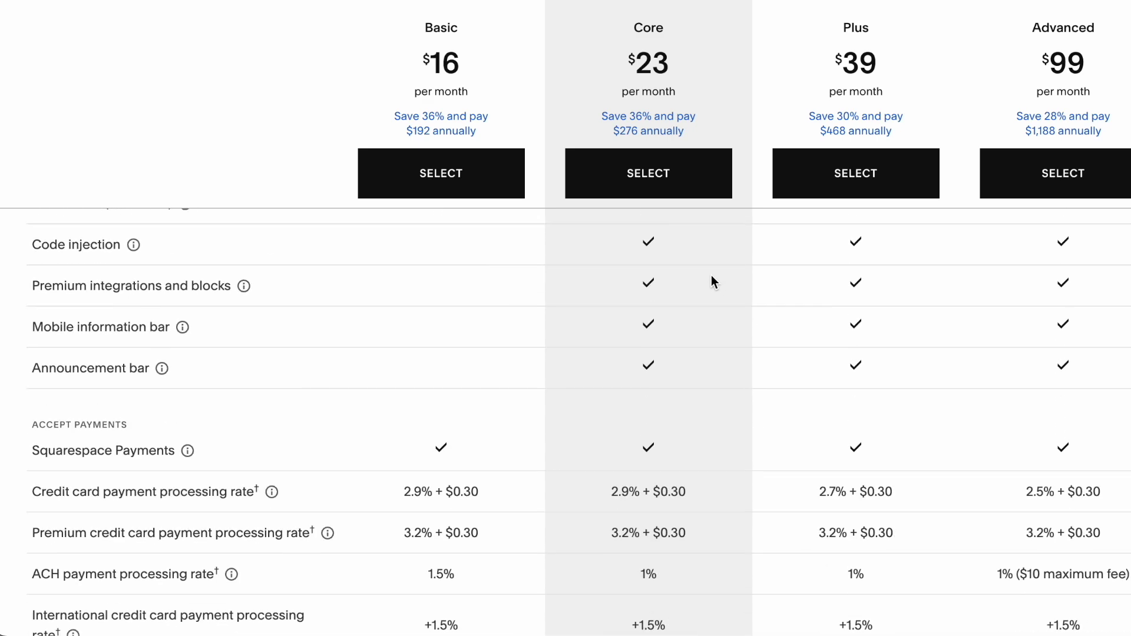
scroll(711, 276, "down", 1)
left_click(640, 297)
left_click_drag(607, 299, 683, 297)
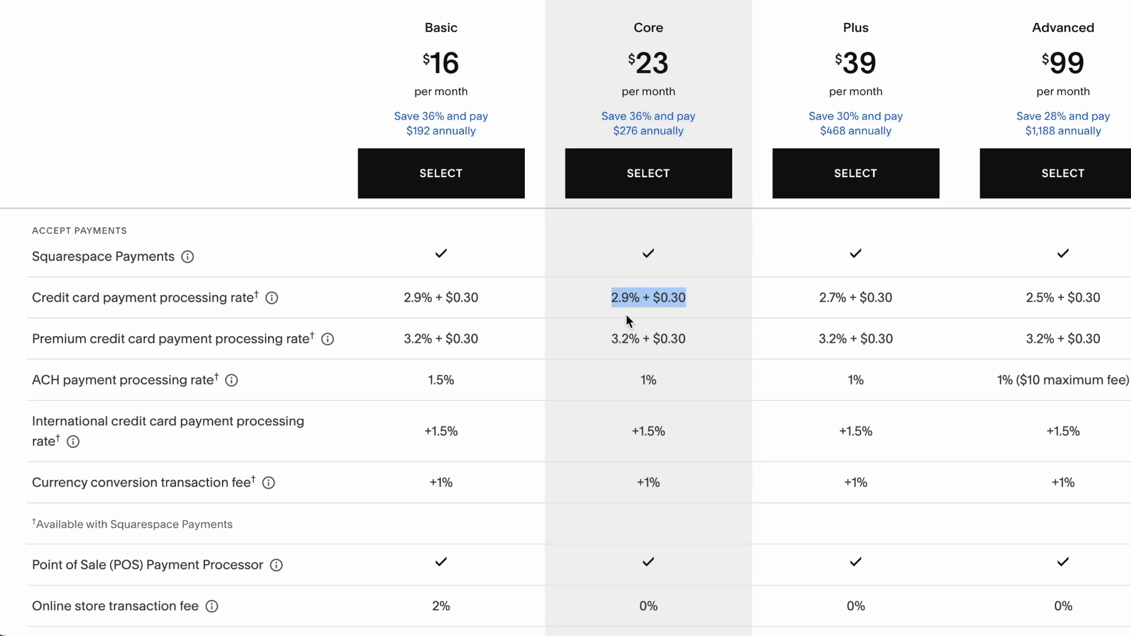
left_click_drag(612, 340, 686, 343)
left_click_drag(641, 381, 657, 383)
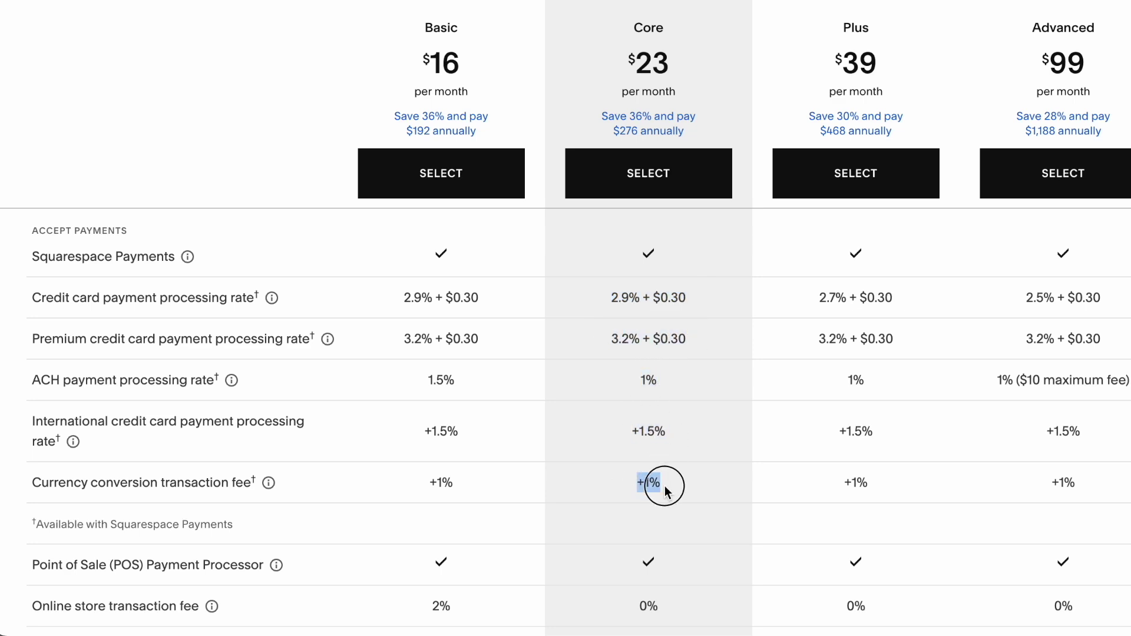
scroll(664, 321, "up", 15)
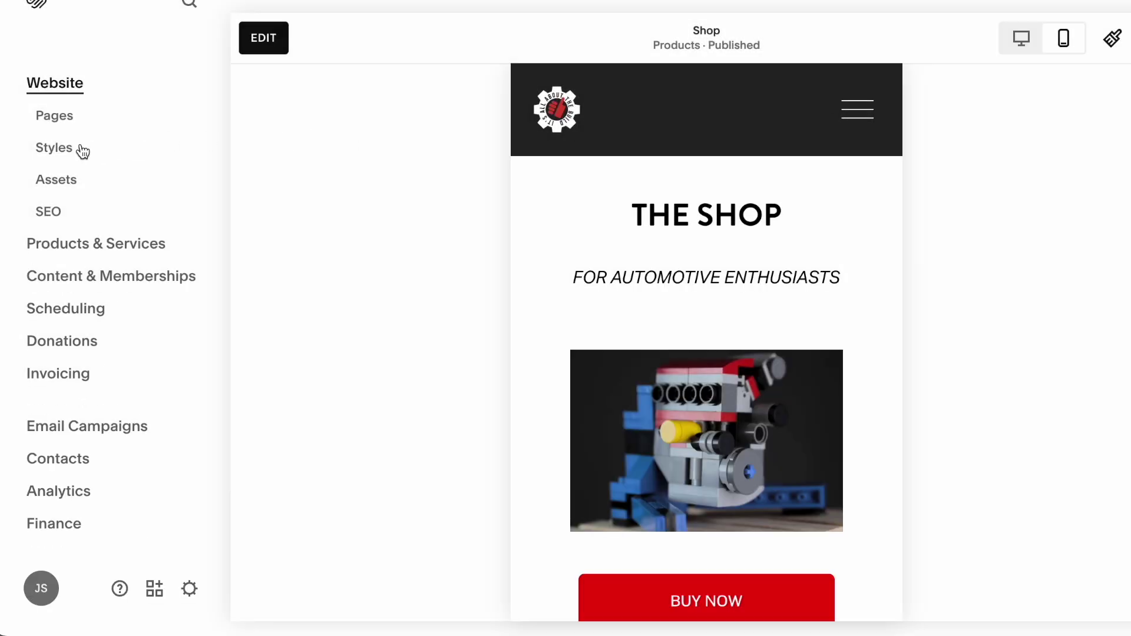
- Open the Shop page's product list in the website editor, use the desktop preview, and view the BMW e30 Radio Delete Plate Switch Panel
left_click(62, 116)
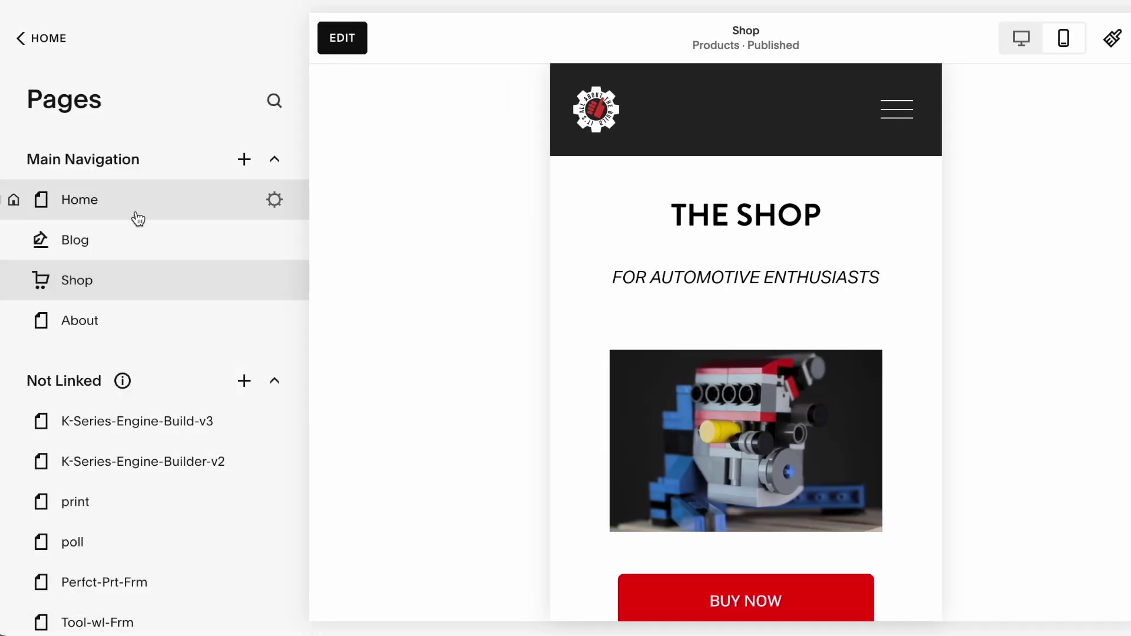
left_click(126, 275)
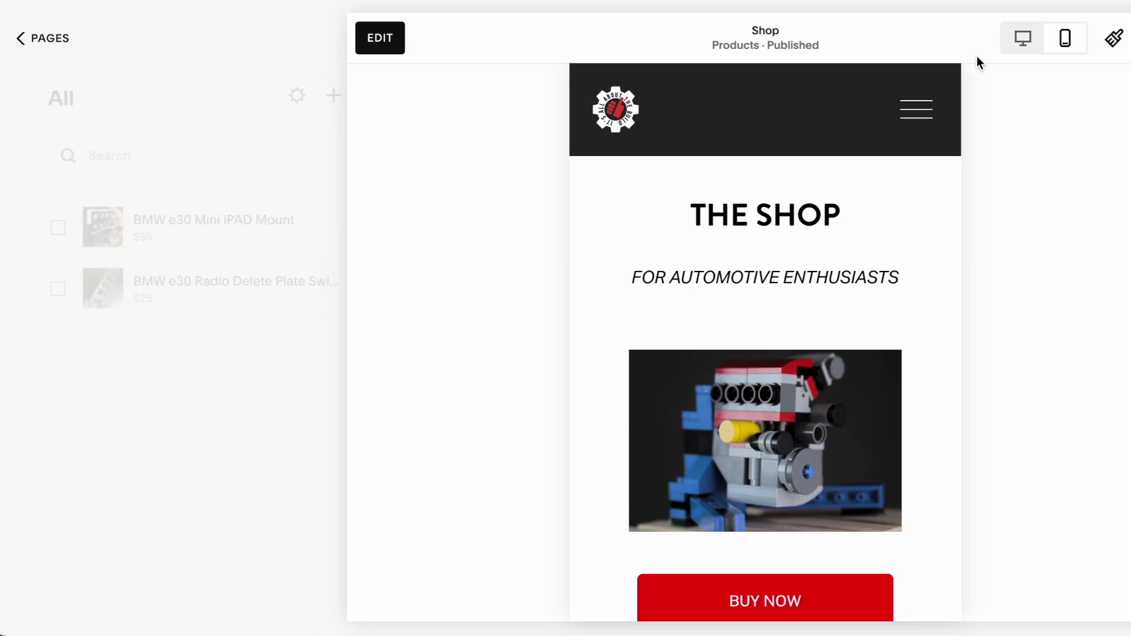
left_click(1021, 39)
left_click(203, 281)
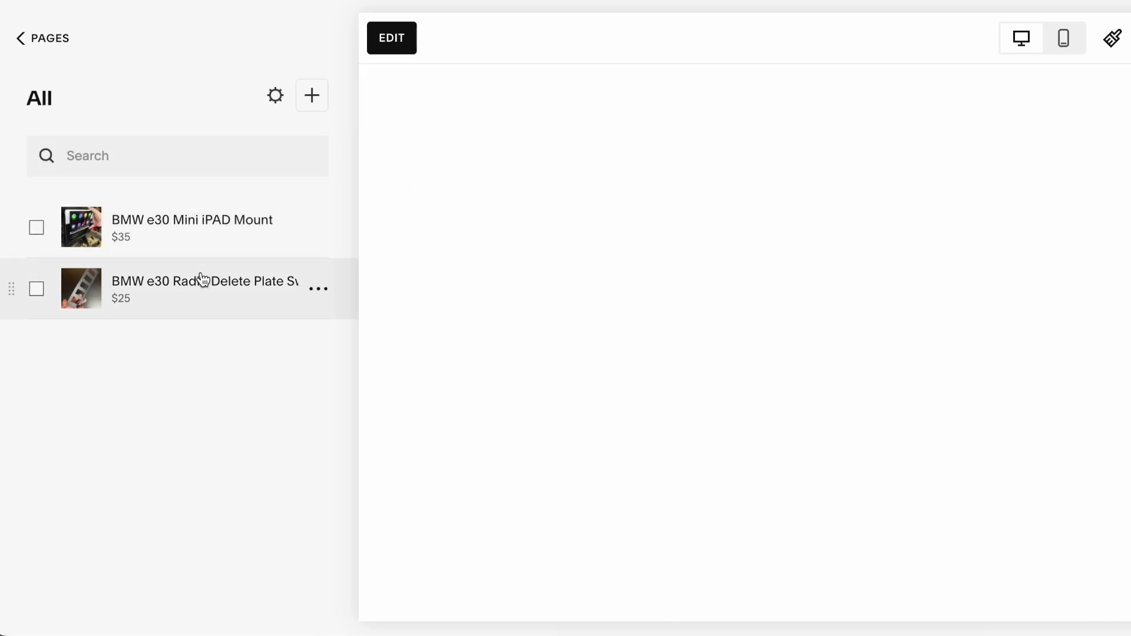
scroll(713, 354, "down", 3)
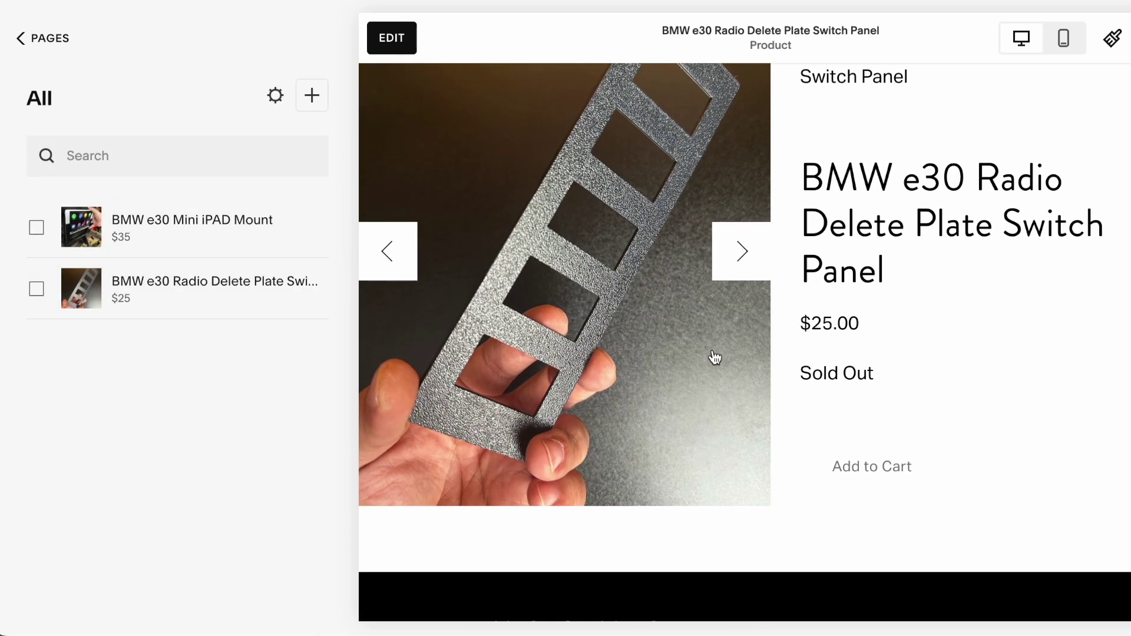
scroll(714, 357, "up", 3)
- Open the Radio Delete Plate Switch Panel for editing and review its details, images and inventory settings
left_click(318, 290)
left_click(321, 328)
scroll(689, 275, "down", 3)
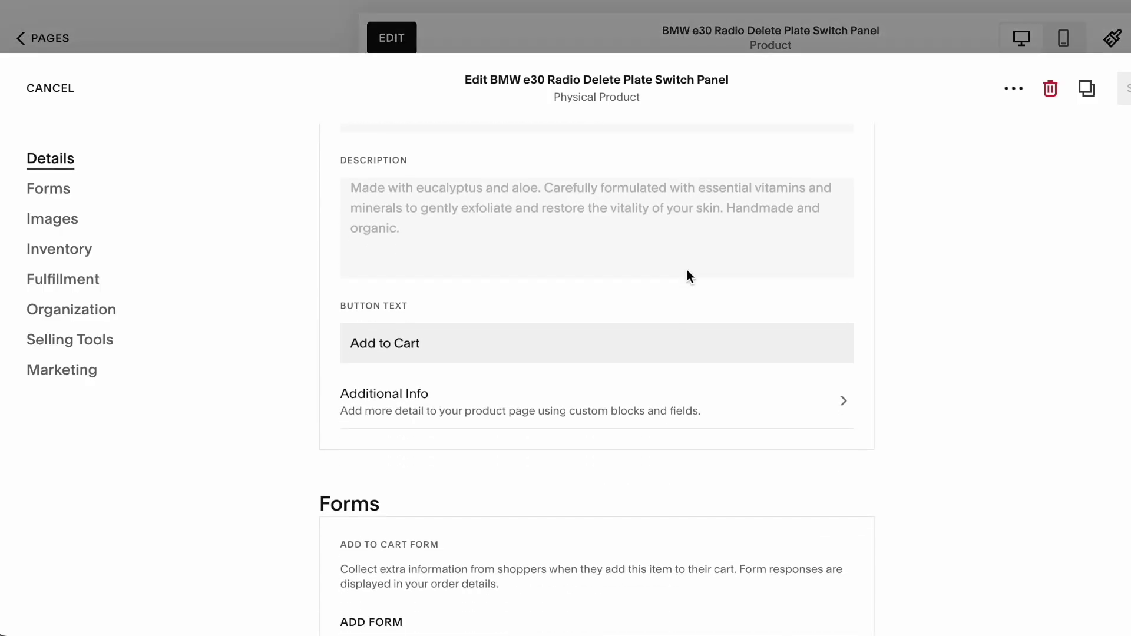
scroll(688, 275, "down", 7)
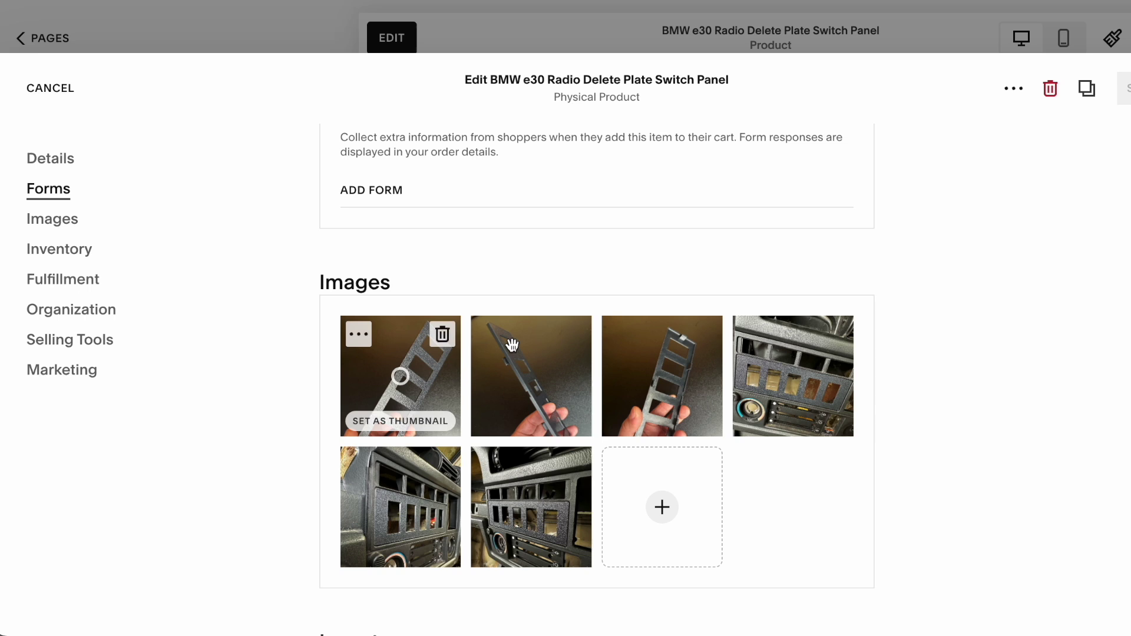
scroll(406, 519, "down", 7)
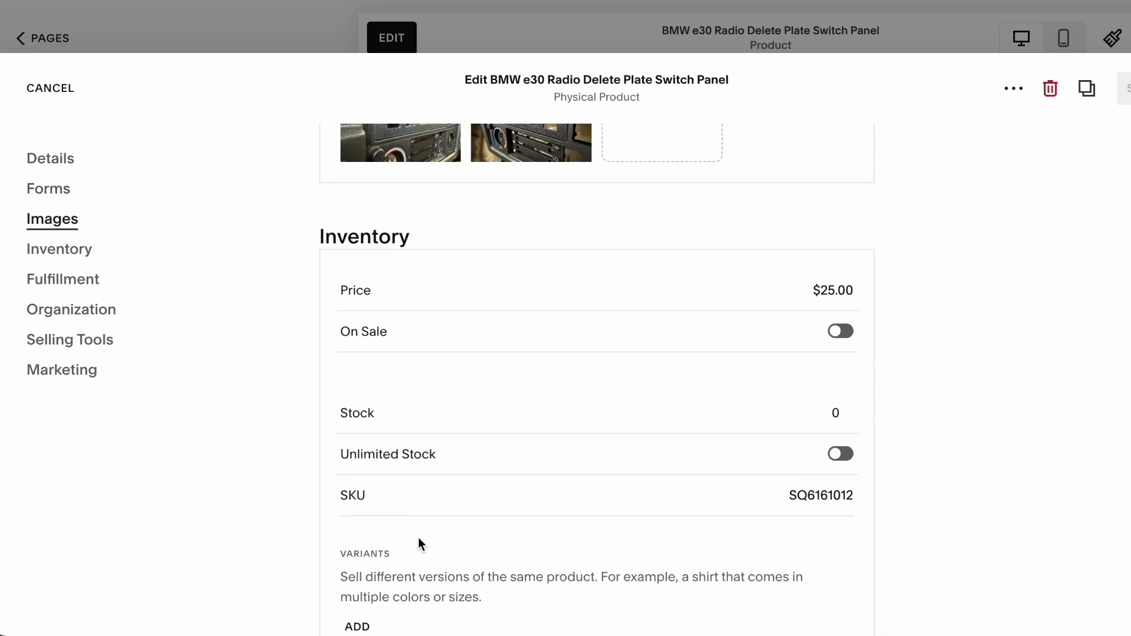
- Highlight the switch panel's price and turn its On Sale option on and back off
left_click_drag(801, 286, 849, 288)
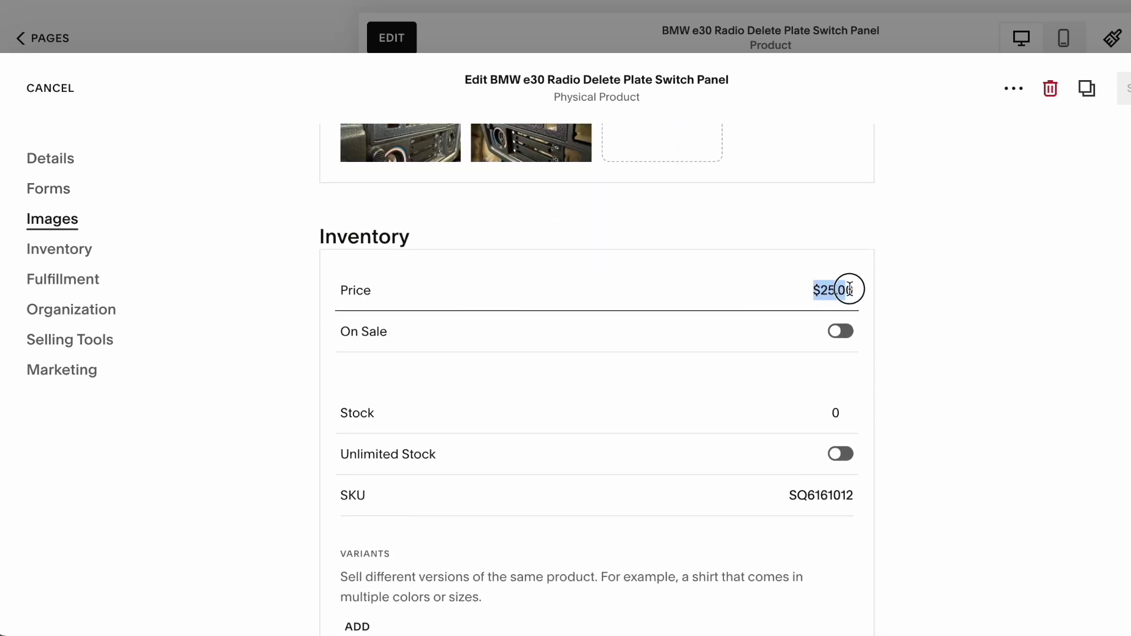
left_click(847, 331)
left_click(842, 331)
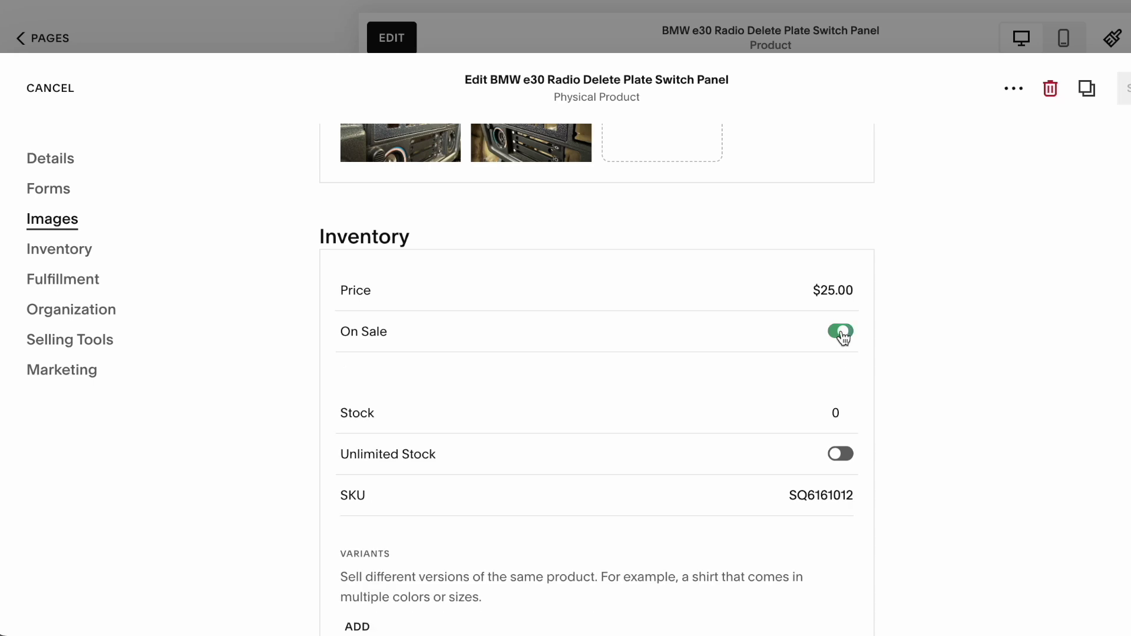
left_click(836, 410)
scroll(834, 395, "down", 6)
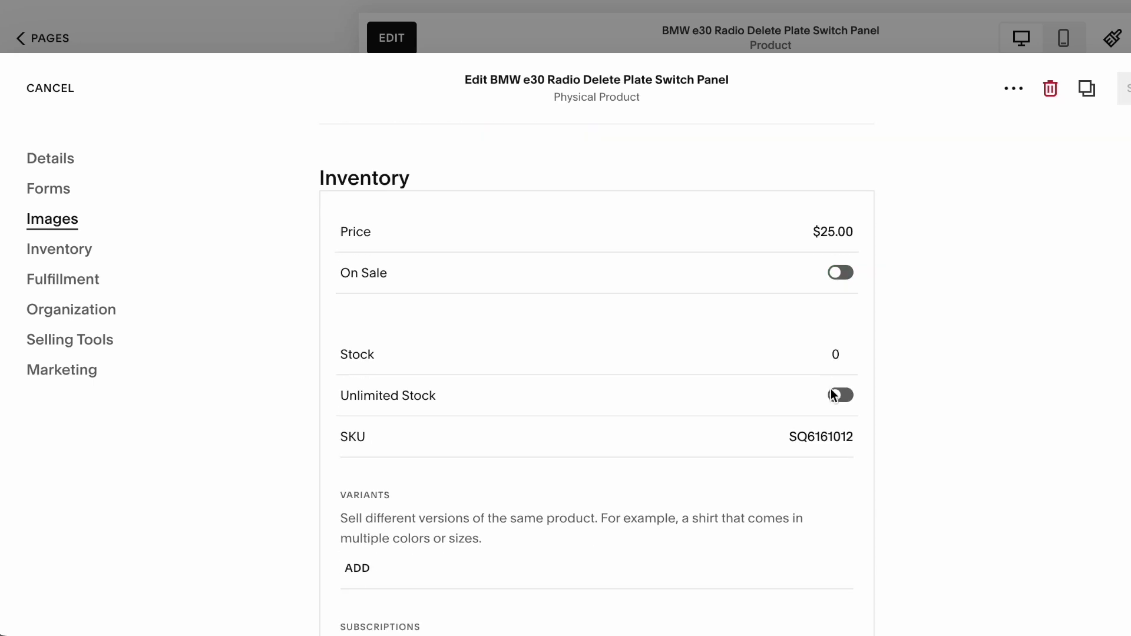
- Review the switch panel's fulfillment profiles, organization, selling tools and marketing settings, and close the editor without saving
scroll(833, 395, "down", 5)
left_click(803, 342)
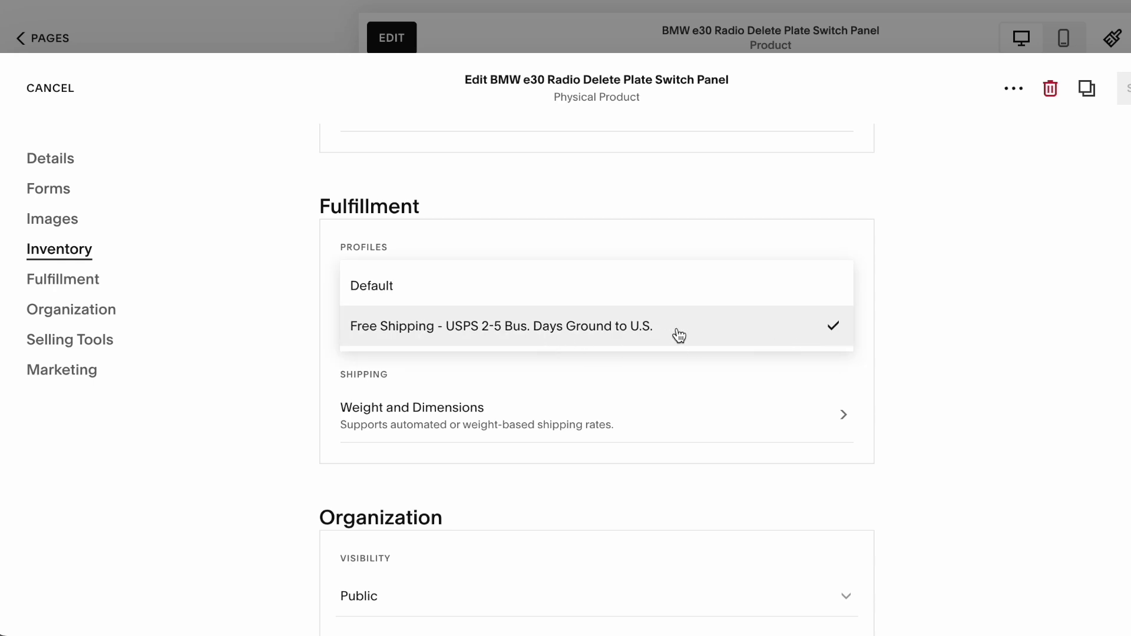
left_click(913, 347)
scroll(901, 412, "down", 1)
scroll(898, 444, "down", 11)
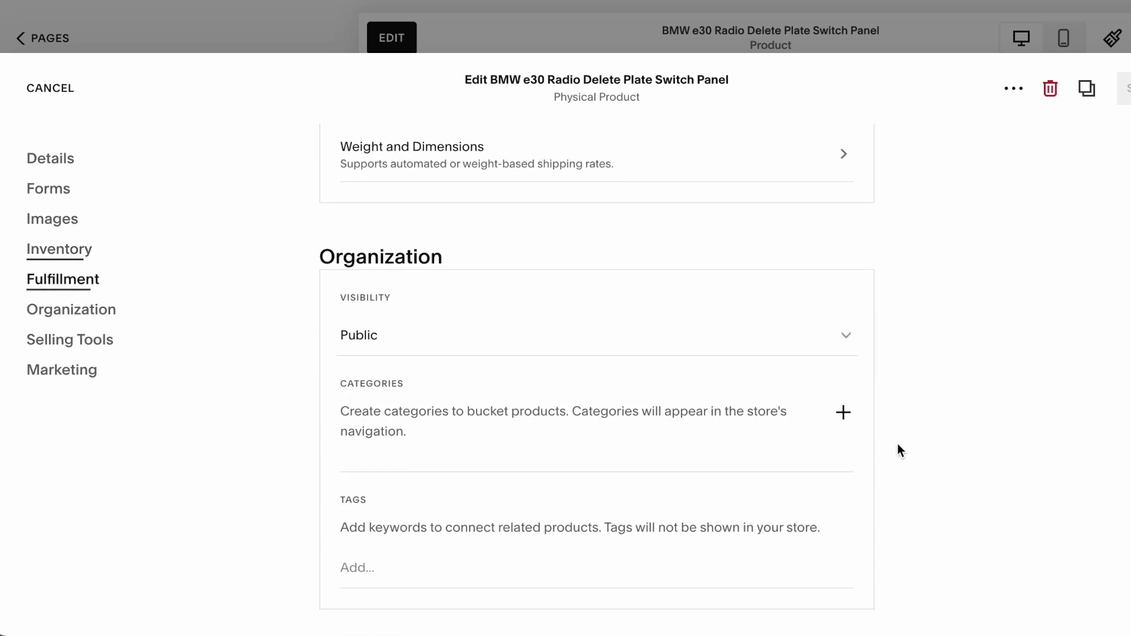
scroll(899, 451, "down", 5)
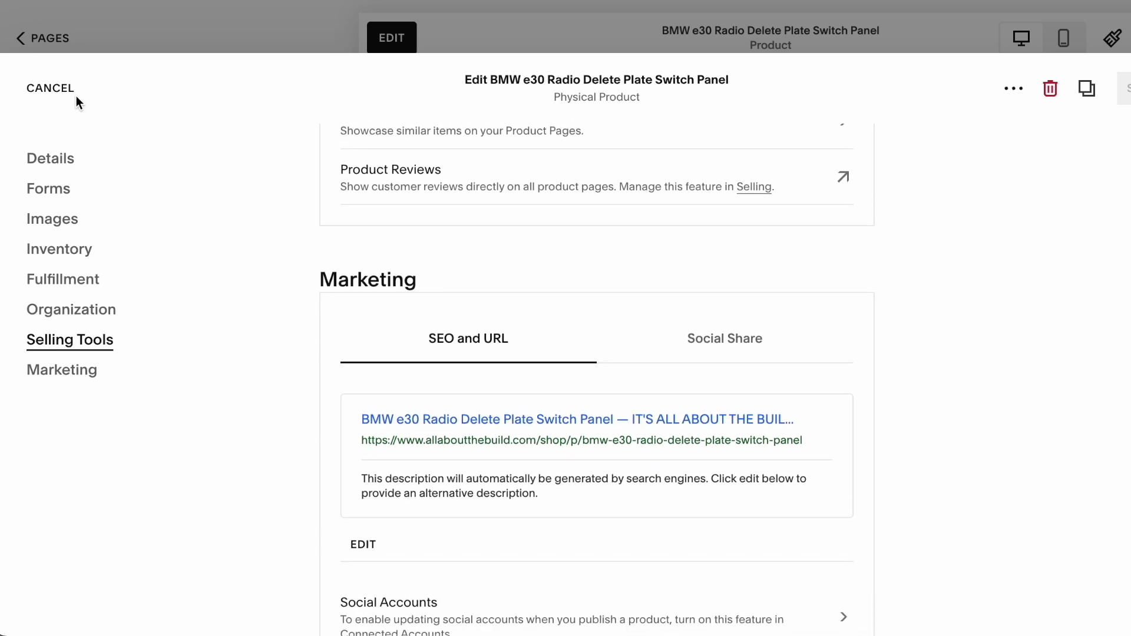
left_click(51, 89)
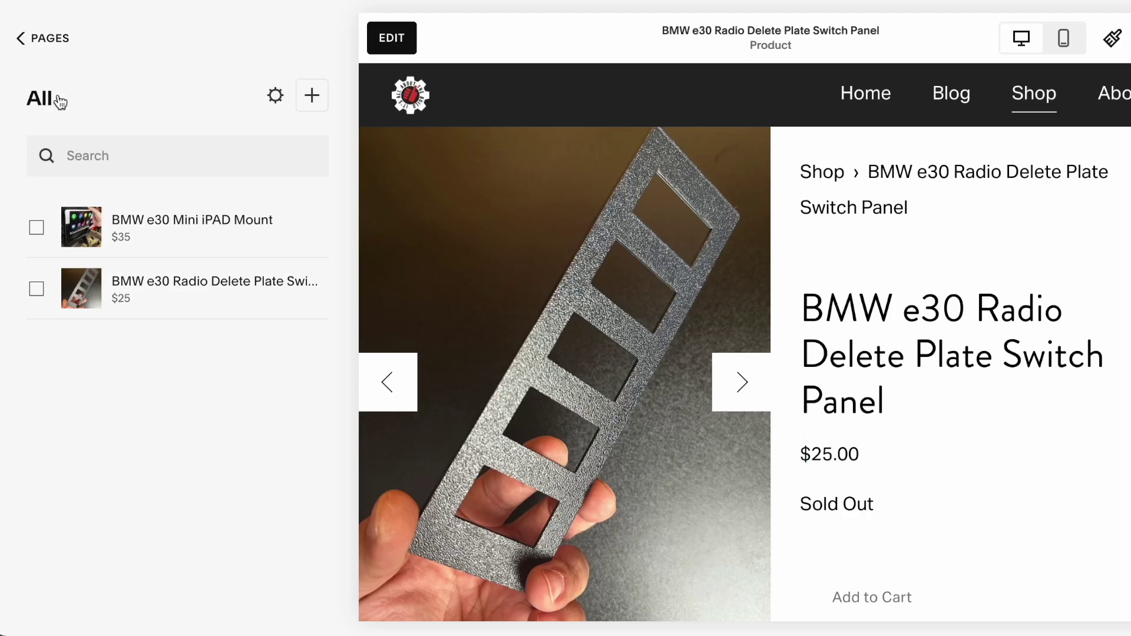
- View the BMW e30 Mini iPAD Mount product and open it for editing at its inventory settings
left_click(151, 240)
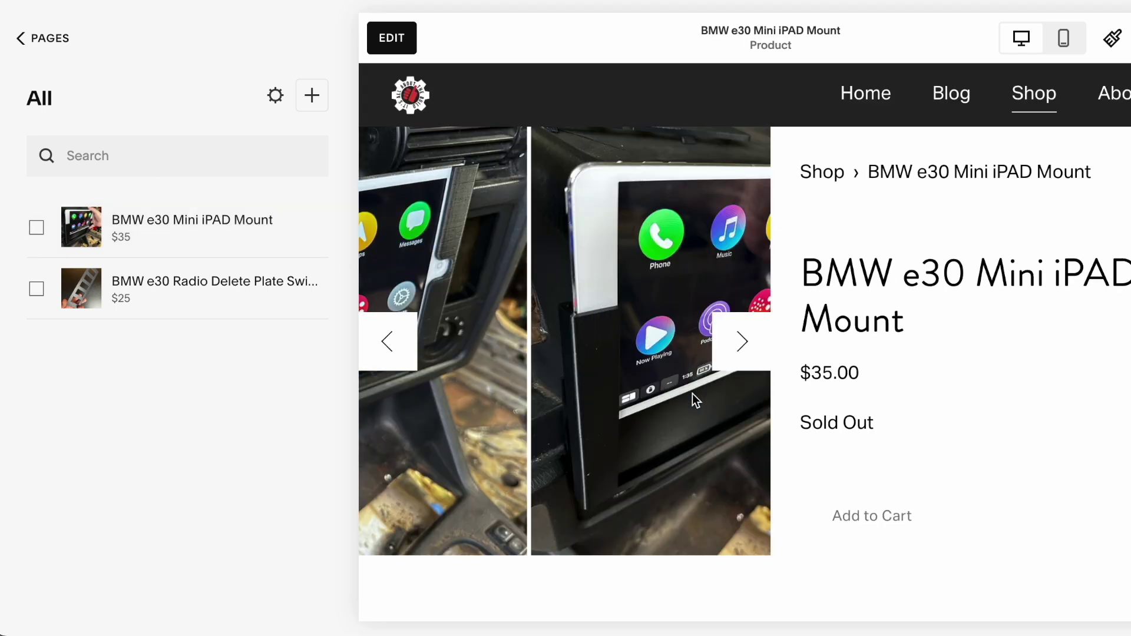
mouse_move(323, 301)
left_click(318, 228)
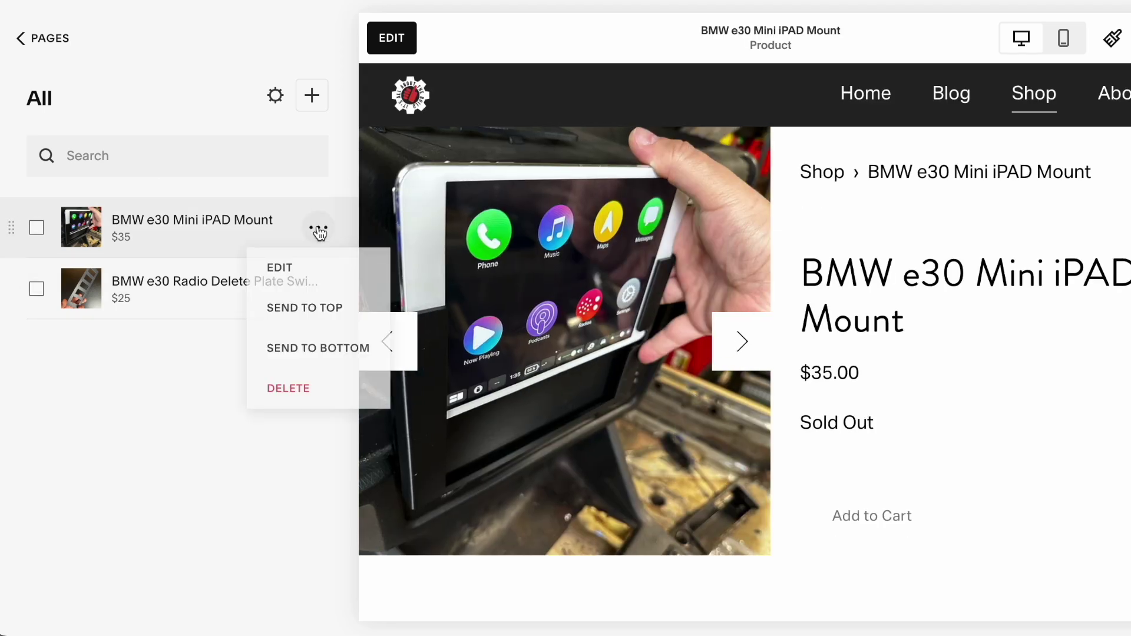
left_click(322, 268)
scroll(606, 374, "down", 5)
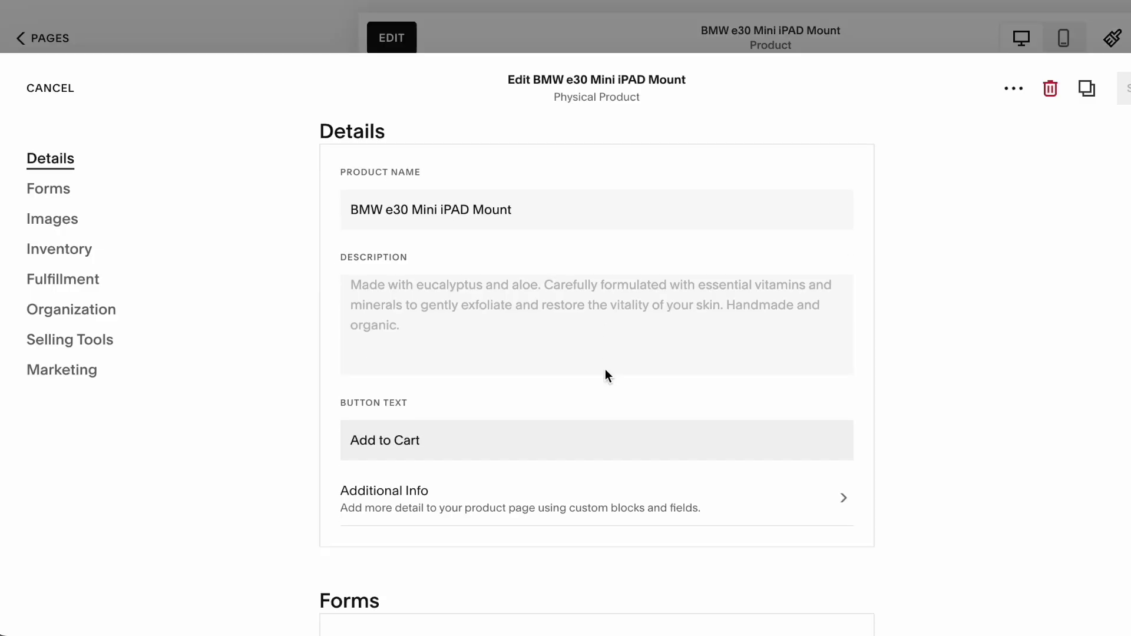
scroll(606, 371, "down", 6)
scroll(604, 372, "down", 3)
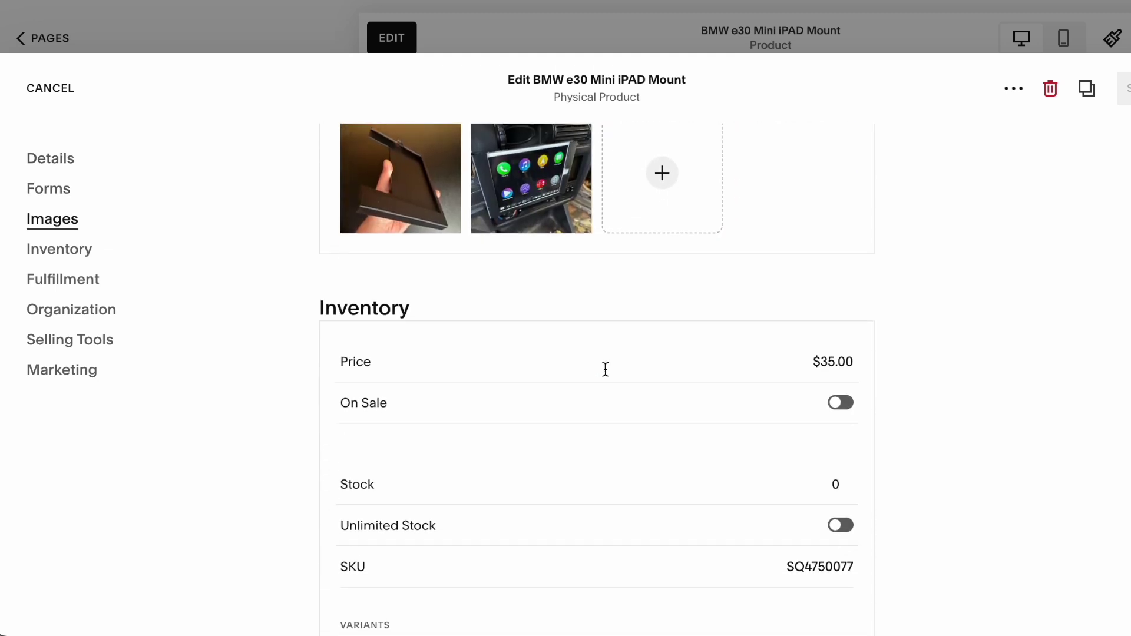
- Set the Mini iPAD Mount's price to $45.00 and save the product
left_click(829, 352)
type("45")
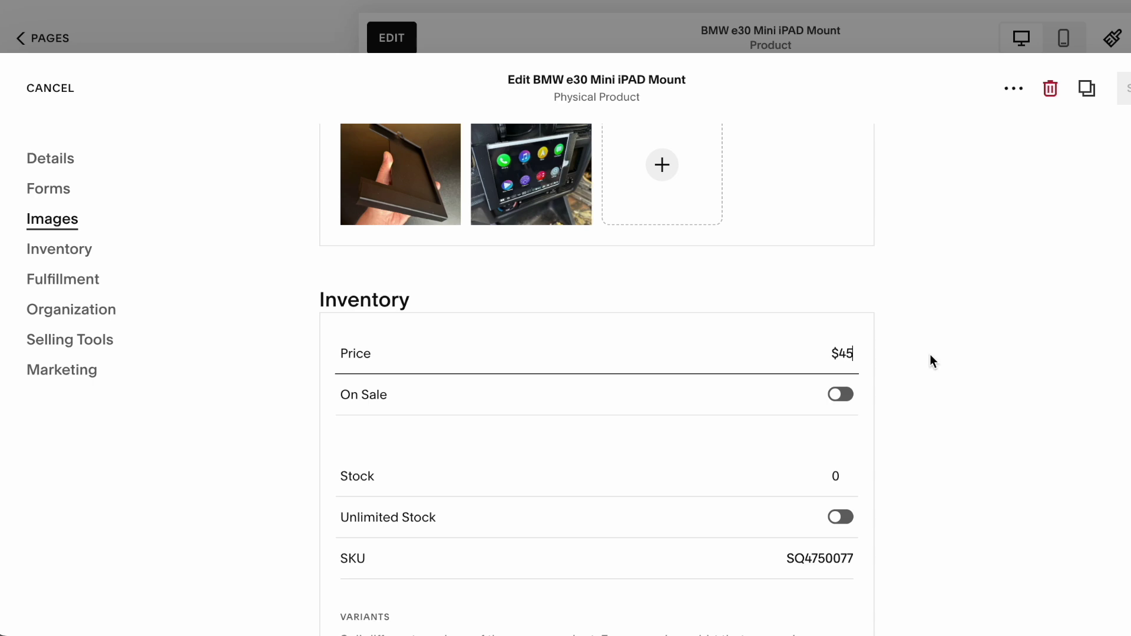
type(".00")
left_click(940, 347)
scroll(1052, 153, "down", 2)
left_click(1124, 88)
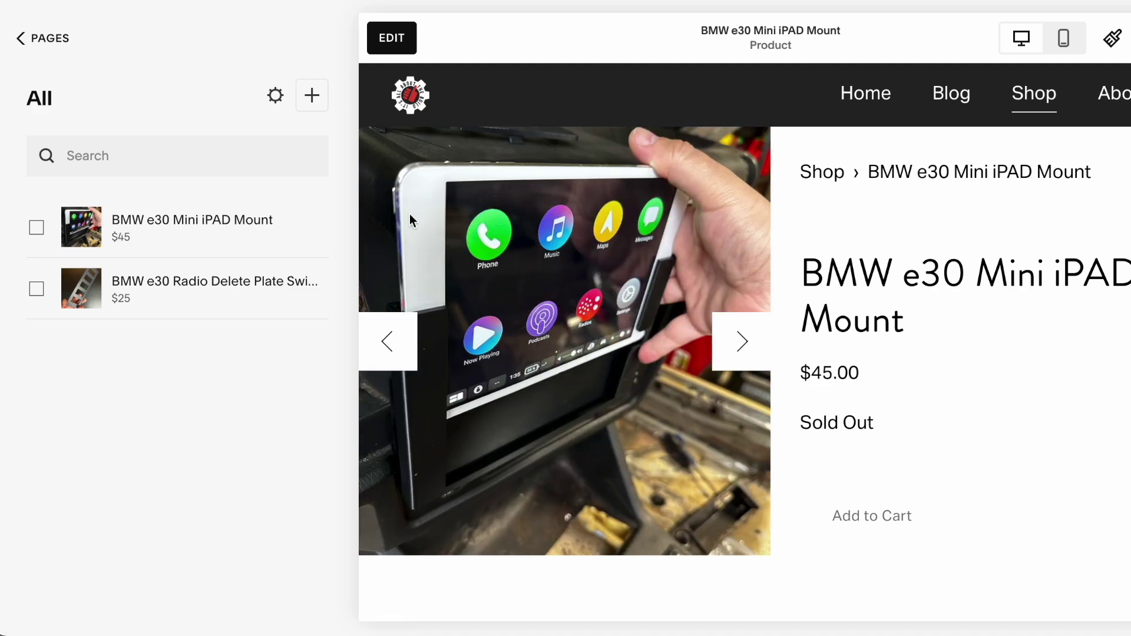
- Return to the Shop page, look over both product cards, and open the Mini iPAD Mount's product page
left_click(63, 36)
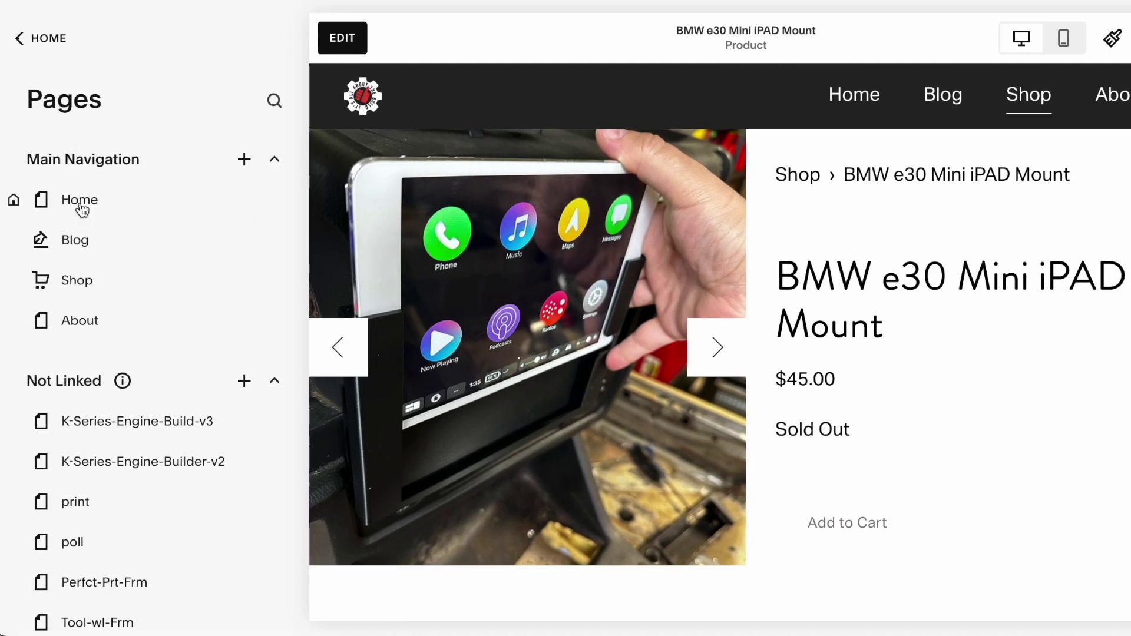
left_click(86, 280)
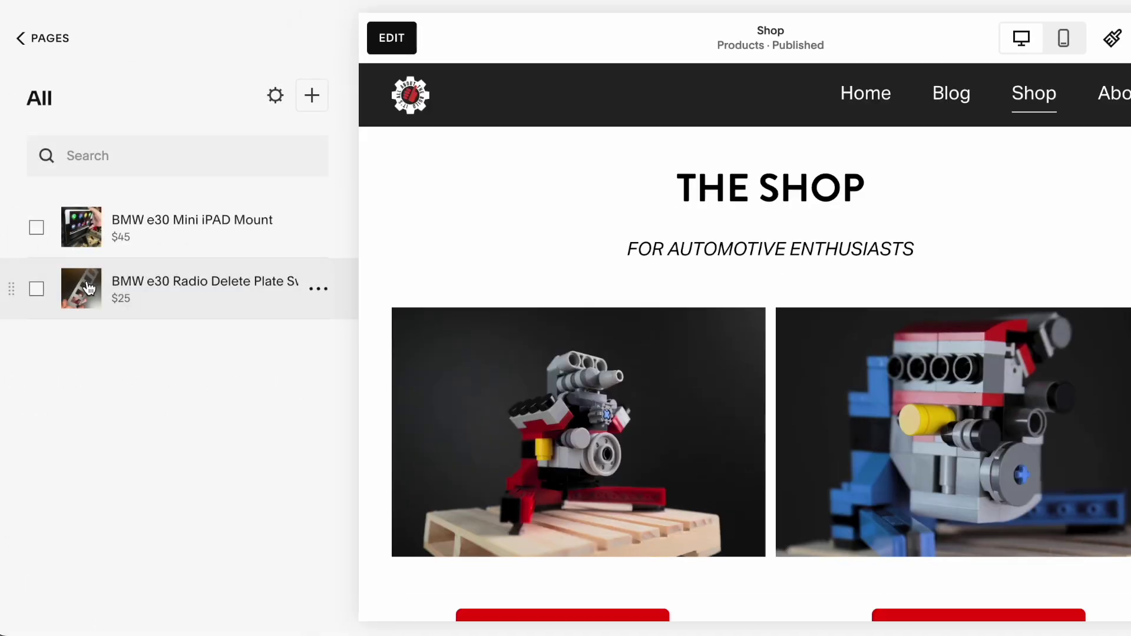
scroll(614, 335, "down", 10)
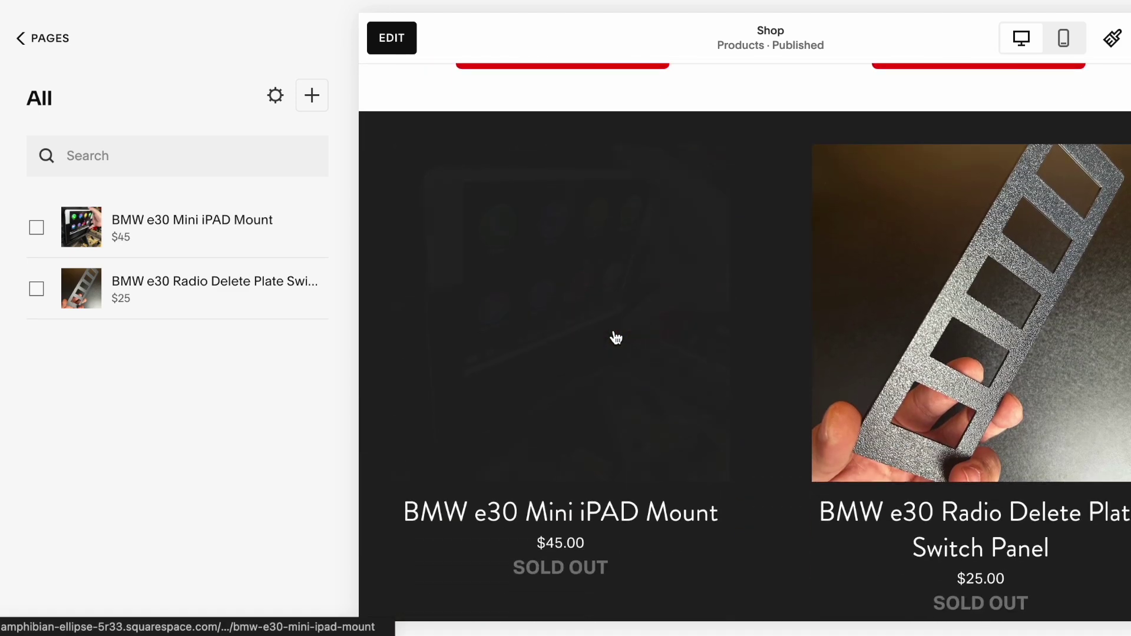
scroll(616, 338, "down", 1)
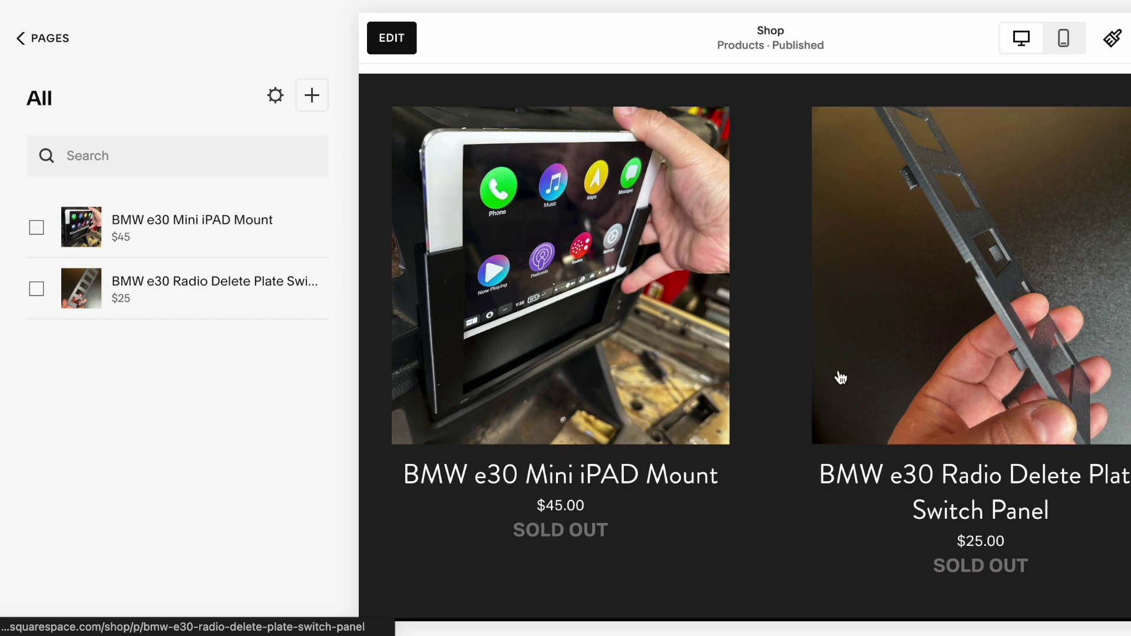
left_click(646, 383)
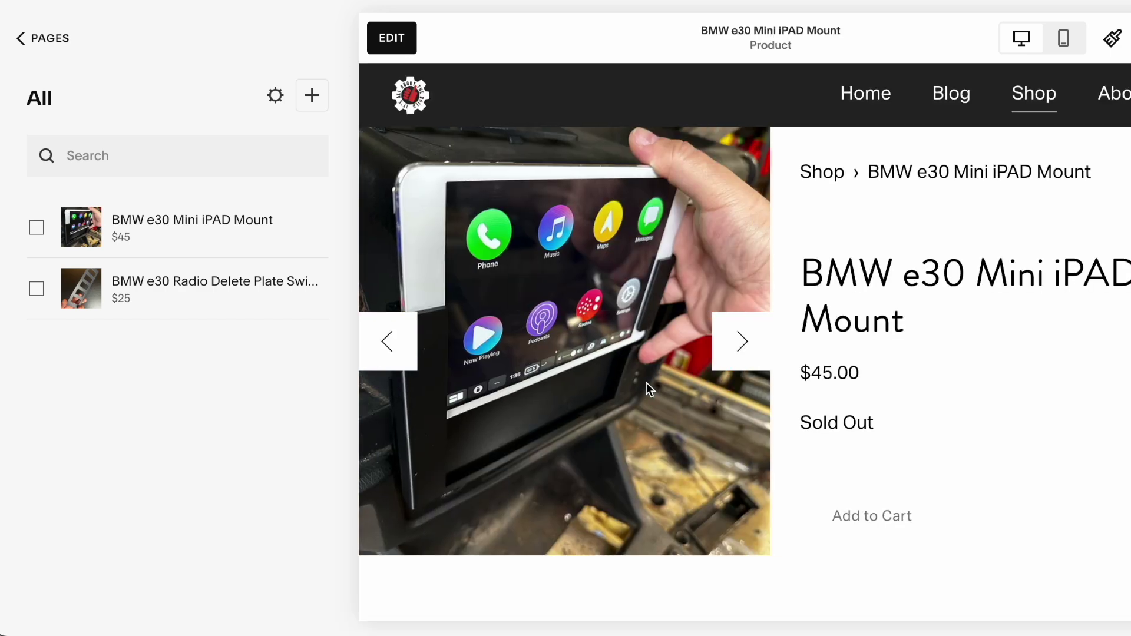
- Browse the Mini iPAD Mount's product photos in the desktop layout and try adding the product to the cart
left_click(744, 342)
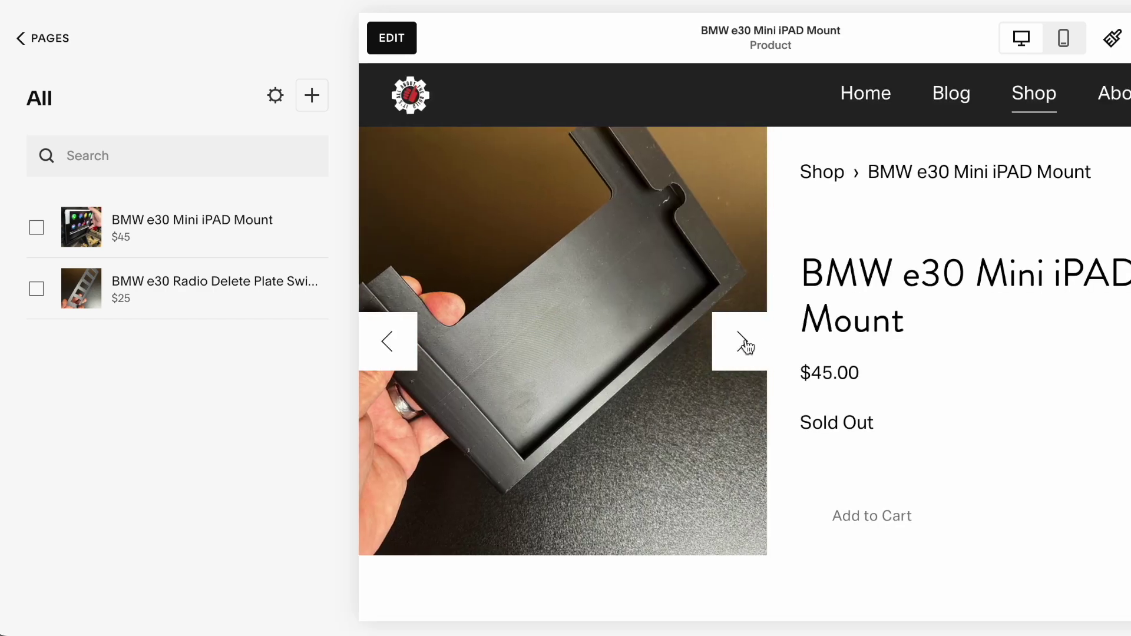
left_click(743, 342)
left_click(743, 342)
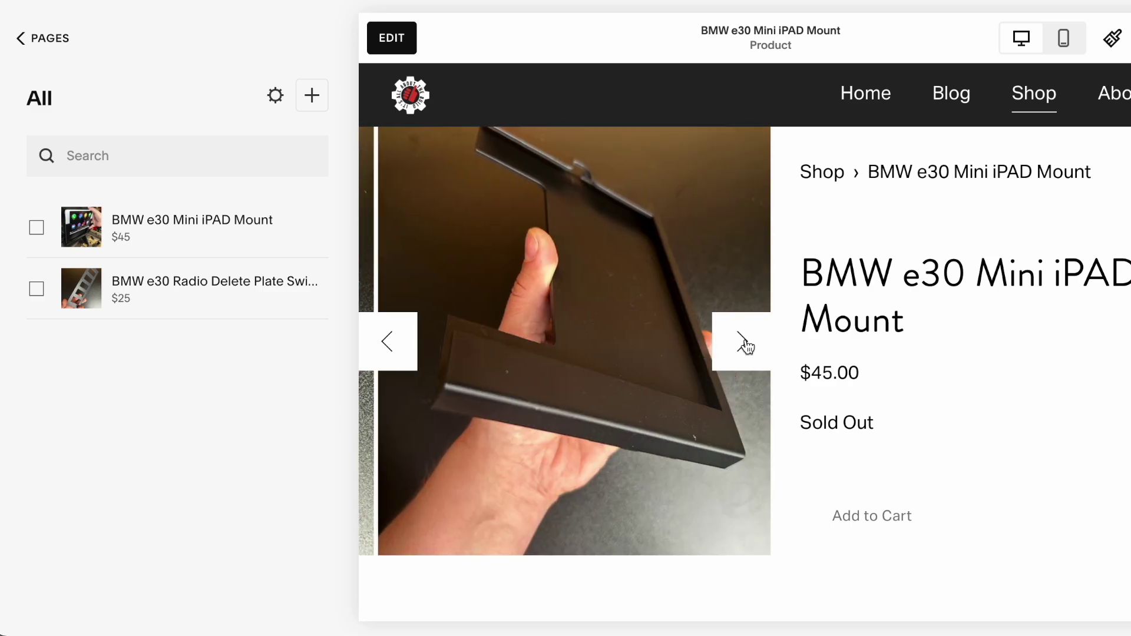
left_click(744, 342)
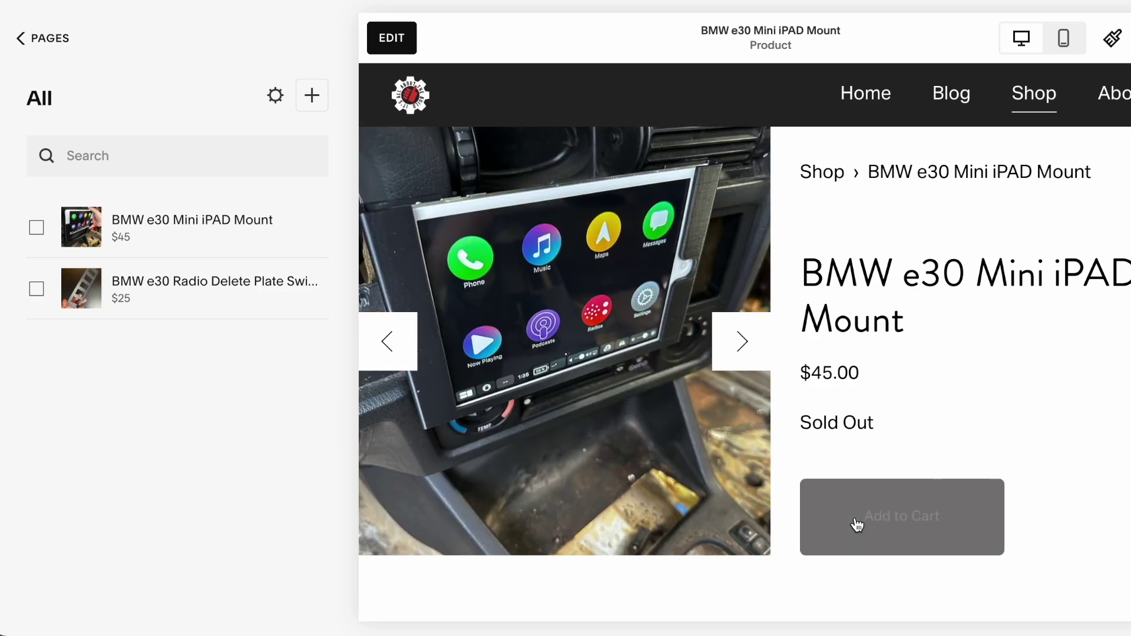
left_click(857, 524)
left_click(442, 337)
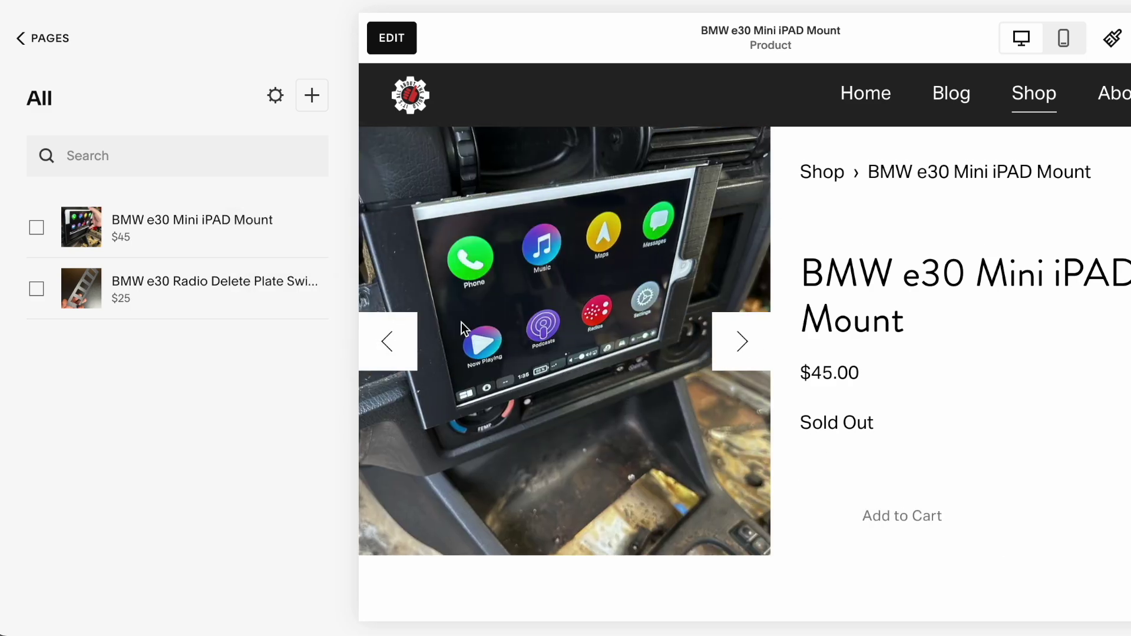
- Preview the Mini iPAD Mount's photo gallery in the mobile layout and return to the desktop layout
left_click(1064, 40)
scroll(805, 362, "down", 1)
left_click(943, 328)
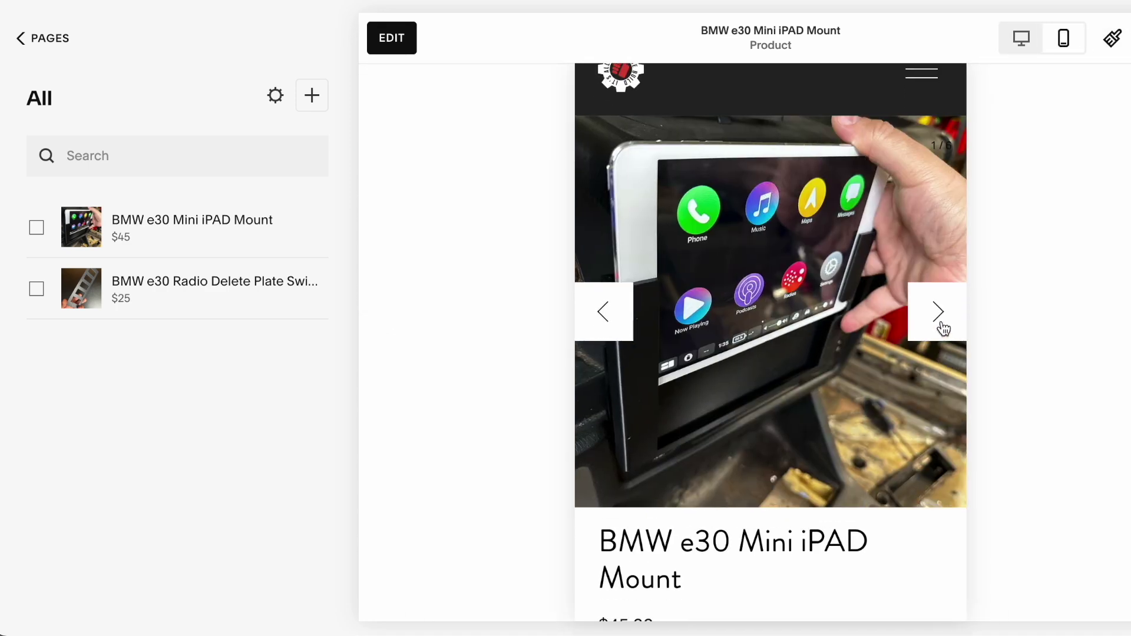
left_click(941, 323)
left_click(940, 323)
left_click(940, 322)
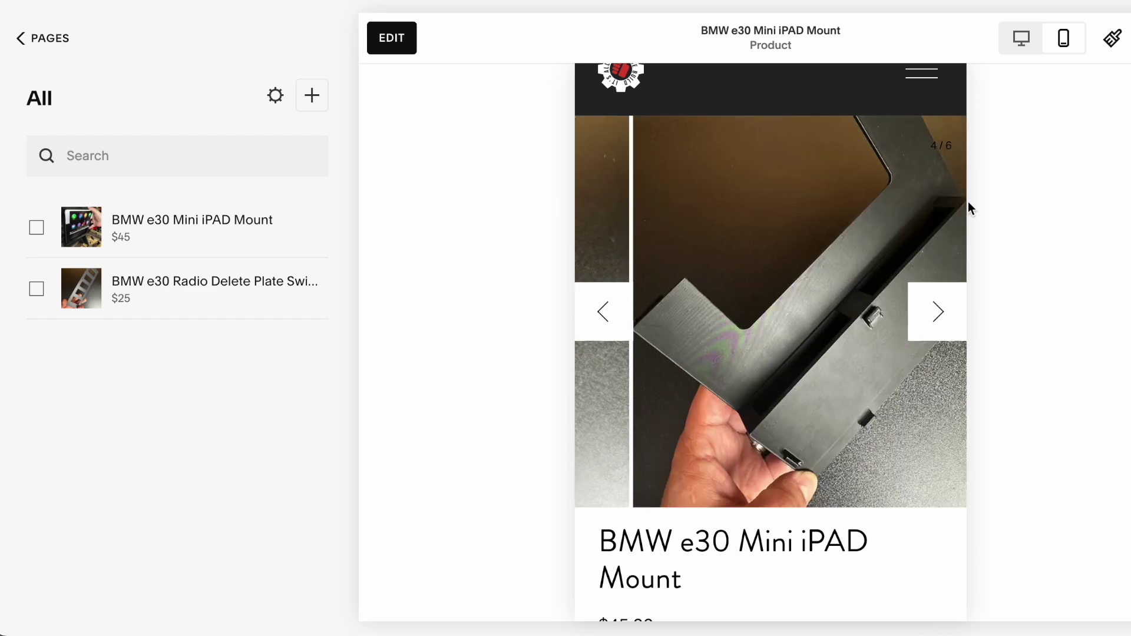
left_click(1022, 39)
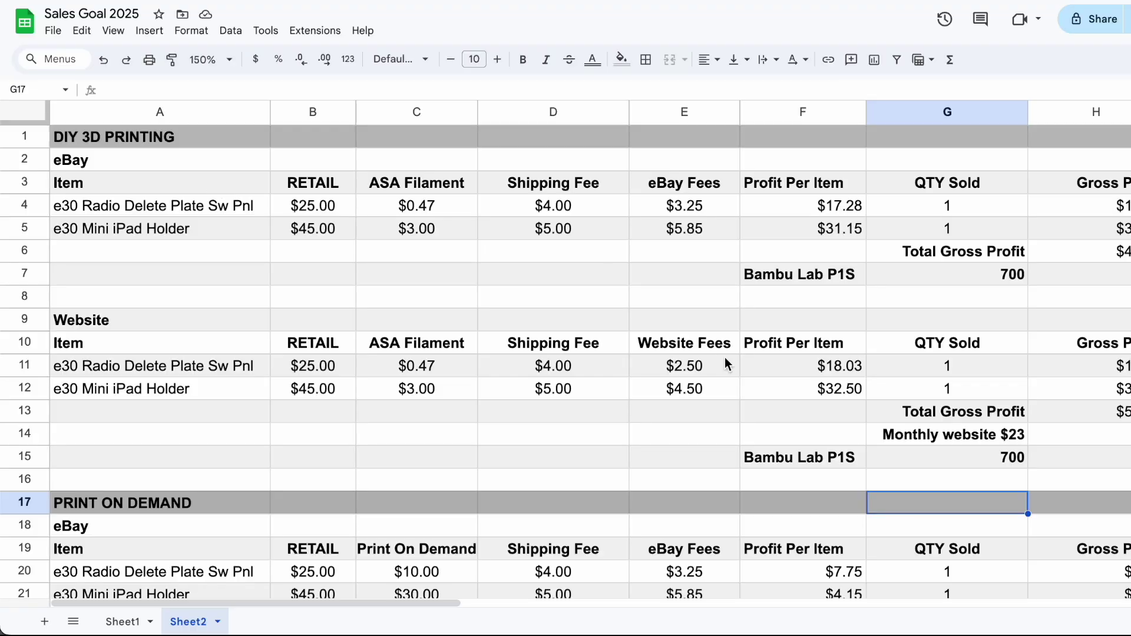
- In the Sales Goal 2025 Google Sheets file, review the DIY 3D printing eBay items with their retail prices and shipping fees
left_click(729, 364)
left_click(201, 147)
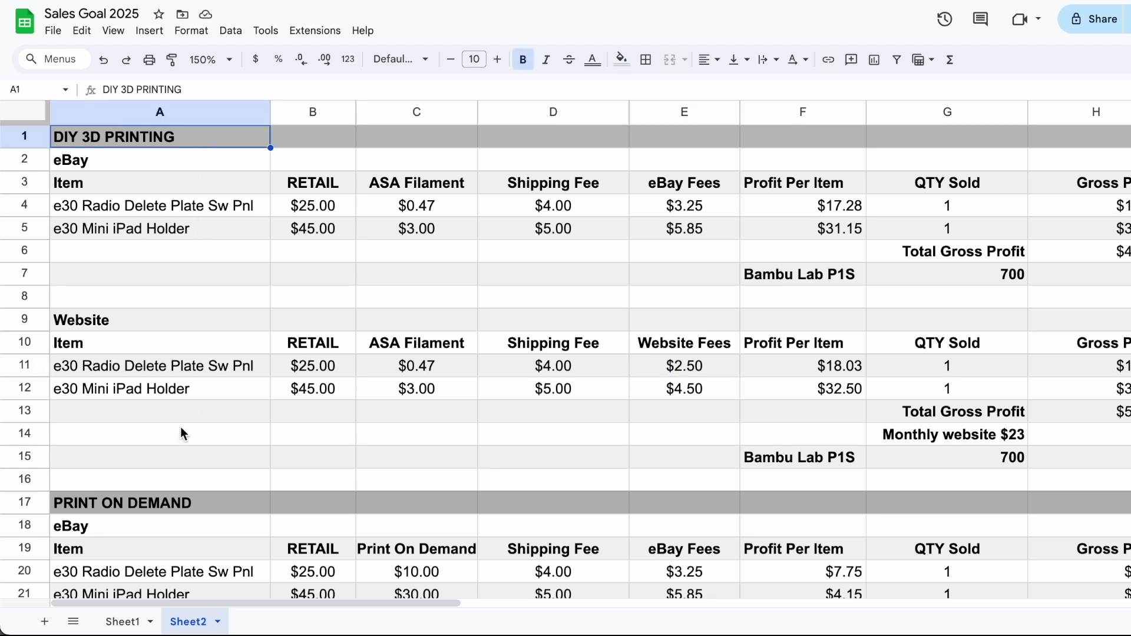
left_click(185, 165)
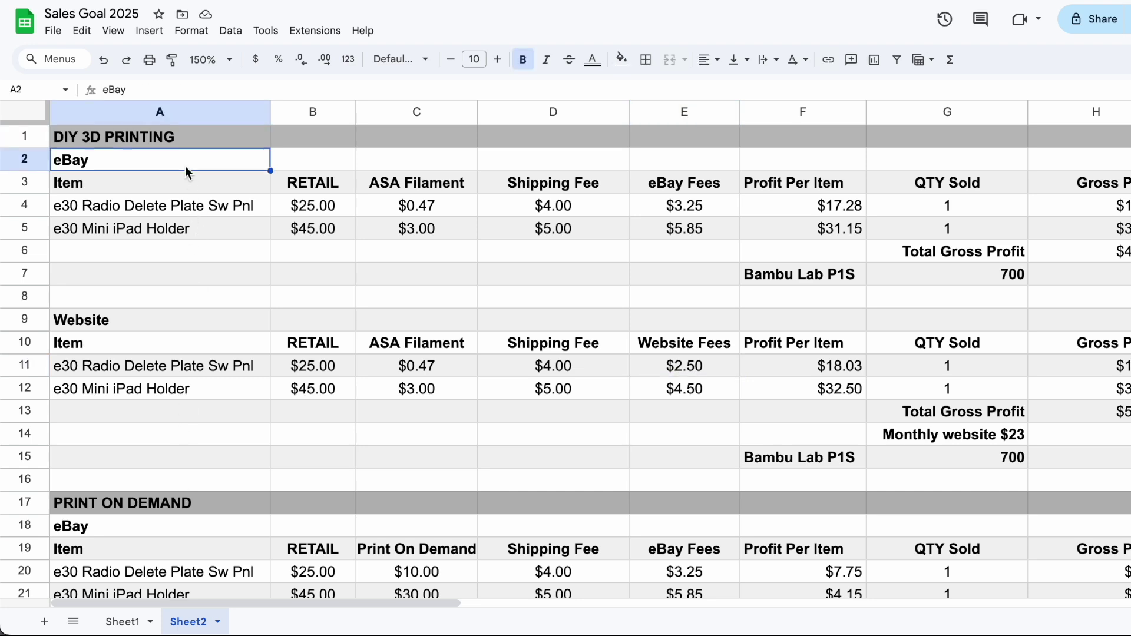
left_click(209, 207)
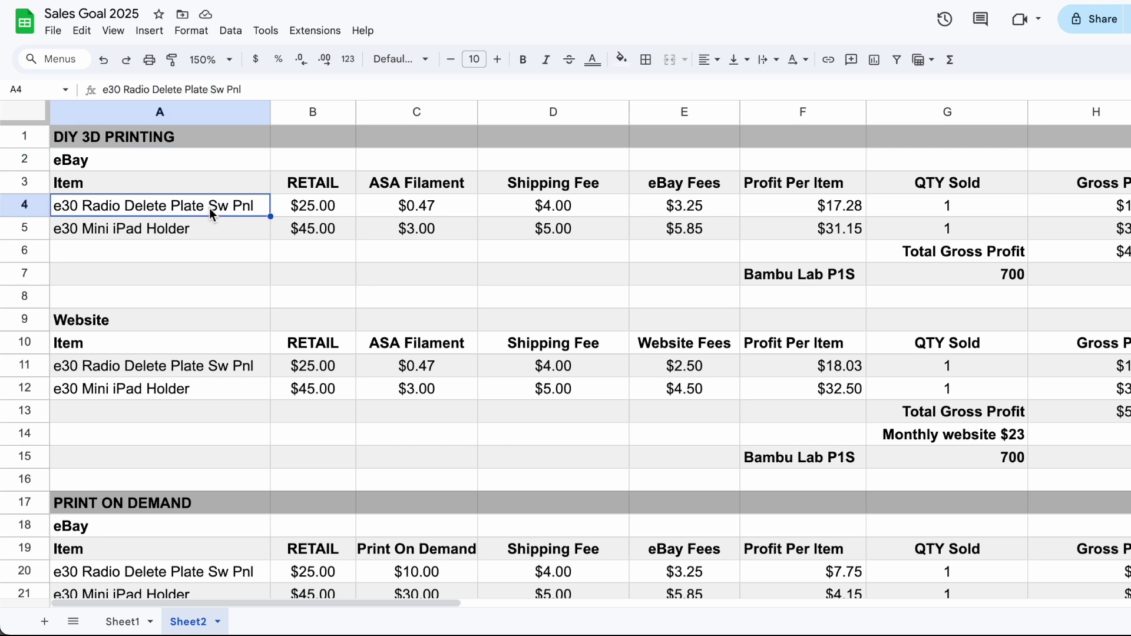
left_click(322, 217)
left_click(327, 229)
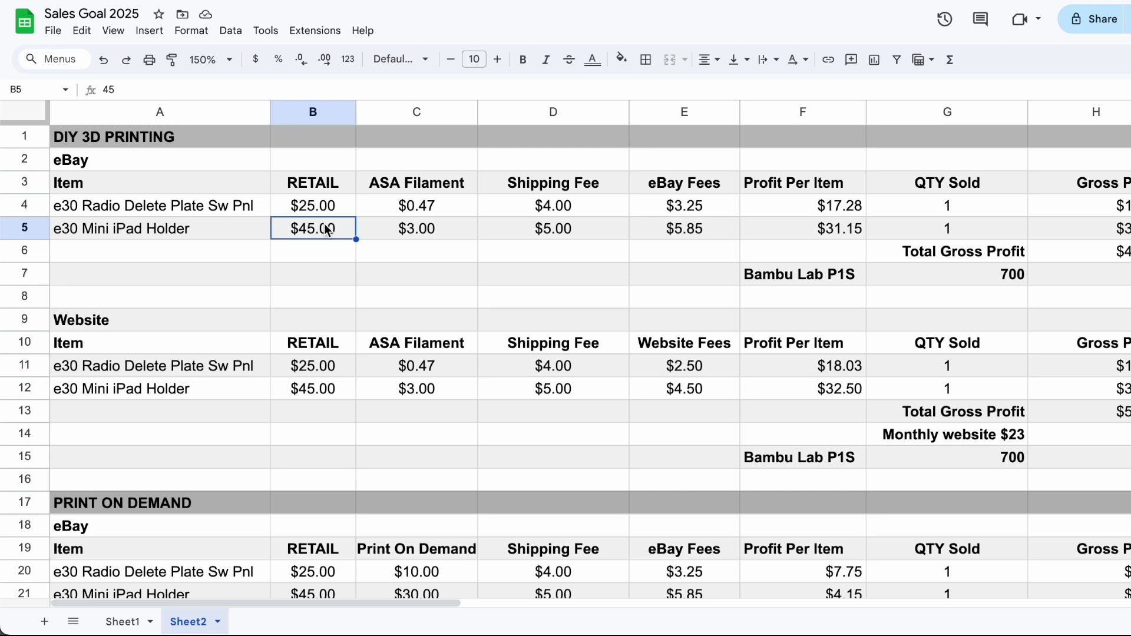
left_click(541, 212)
left_click(547, 229)
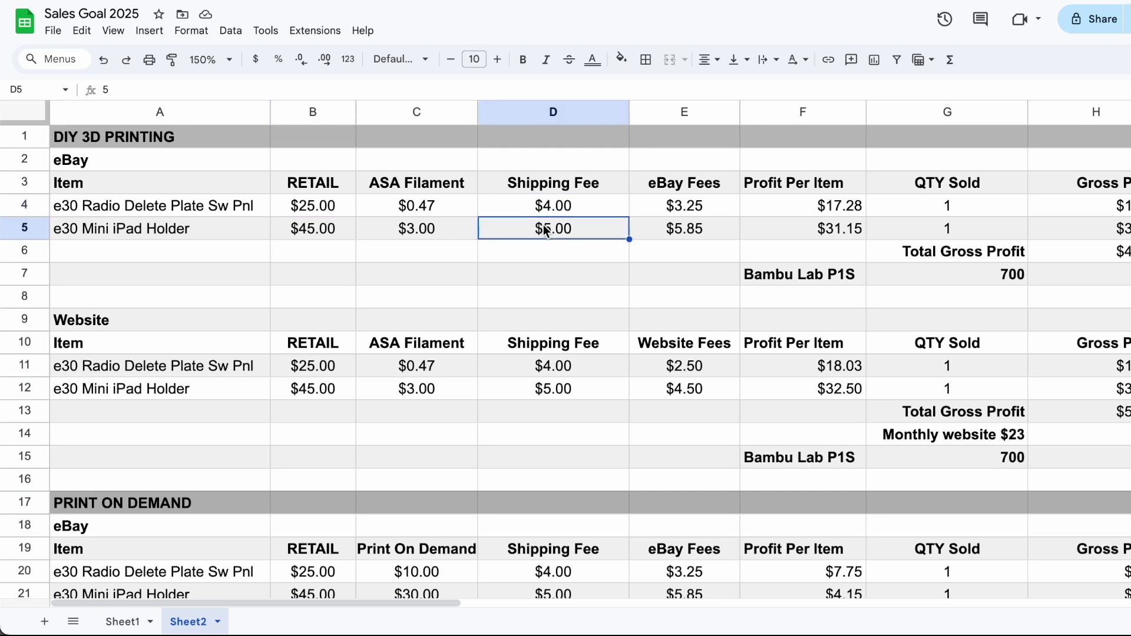
- Inspect the switch panel's eBay fee formula without changing it, and review both items' ASA filament costs
left_click(663, 211)
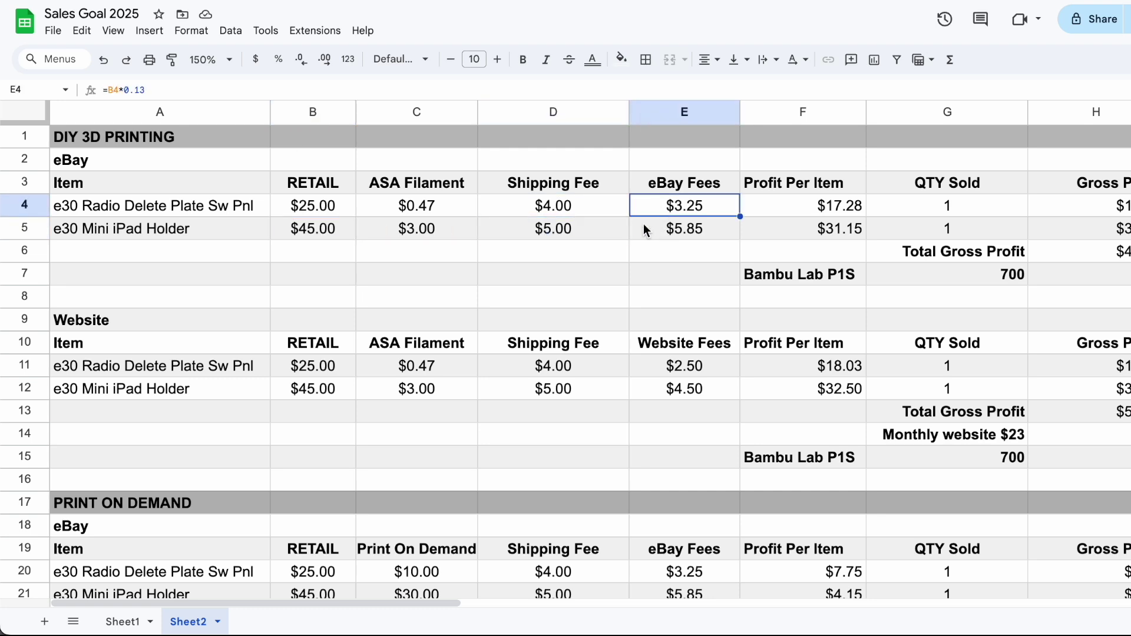
double_click(139, 90)
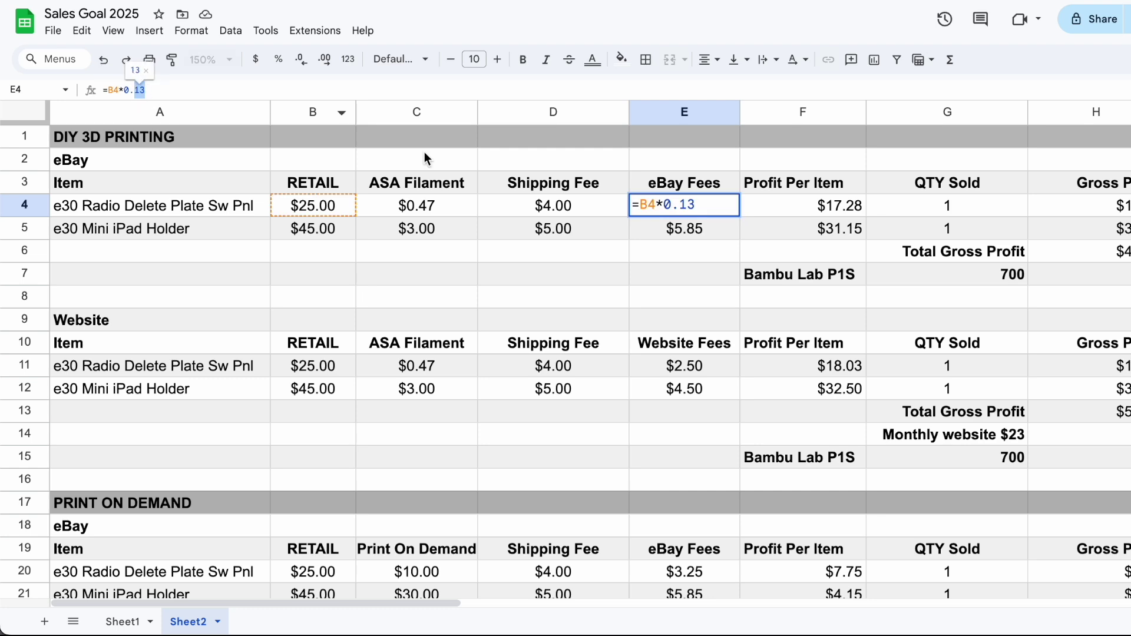
key("Escape")
left_click(572, 192)
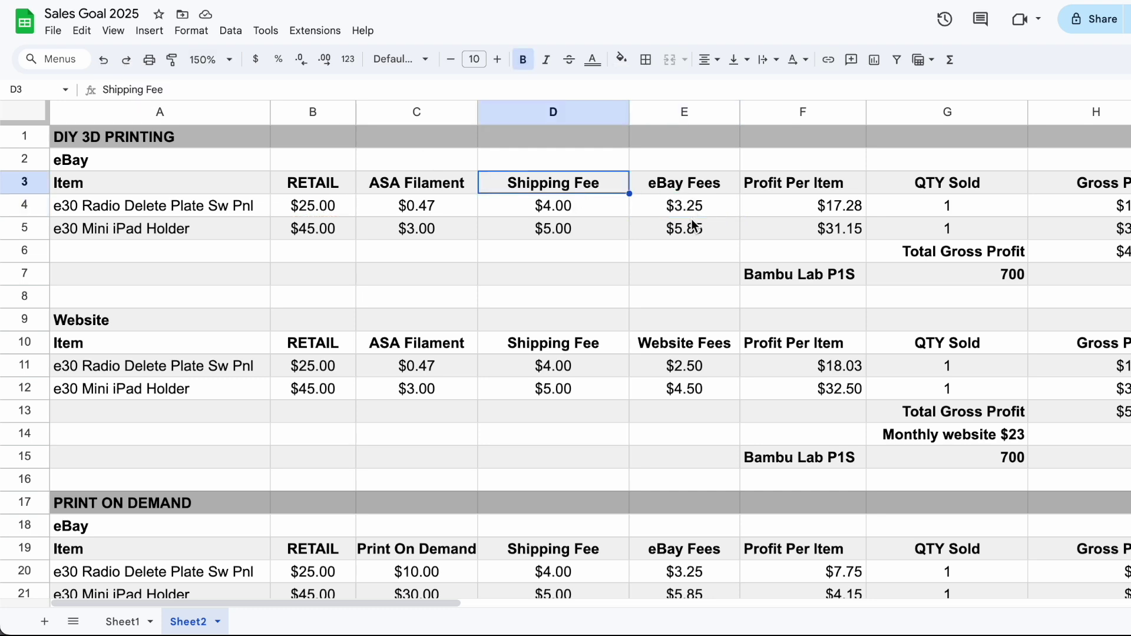
left_click(462, 184)
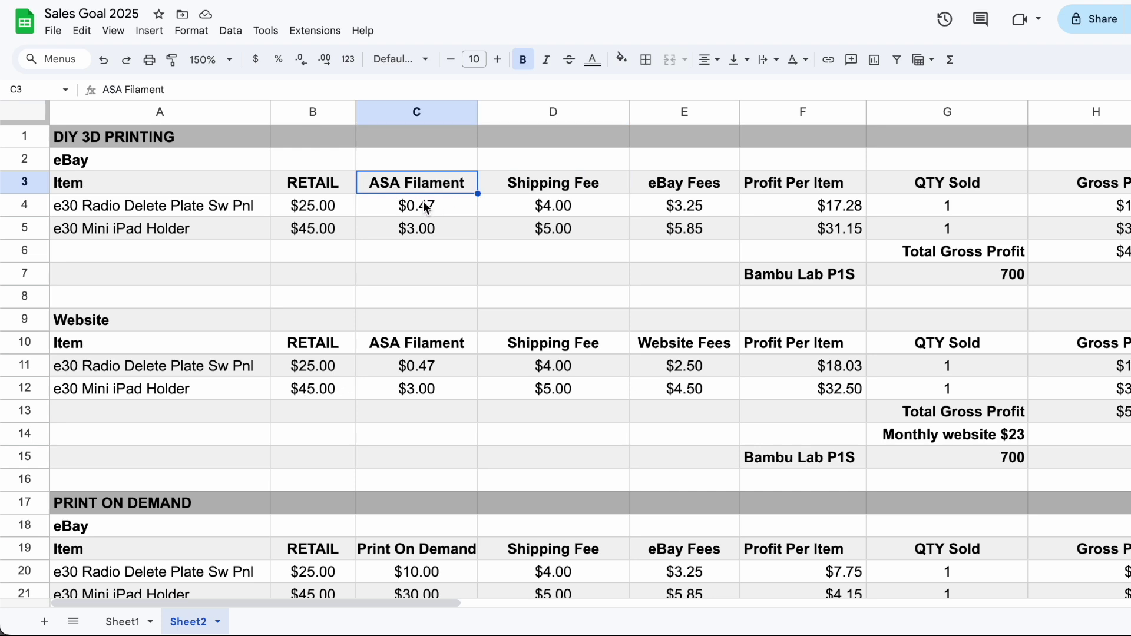
left_click(443, 207)
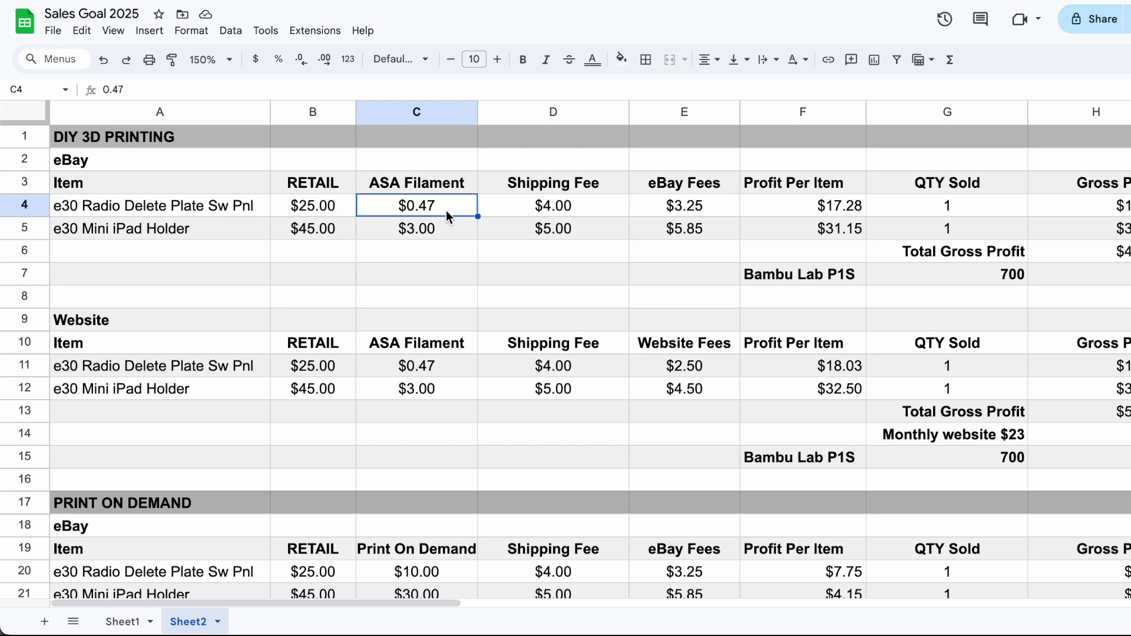
left_click(449, 237)
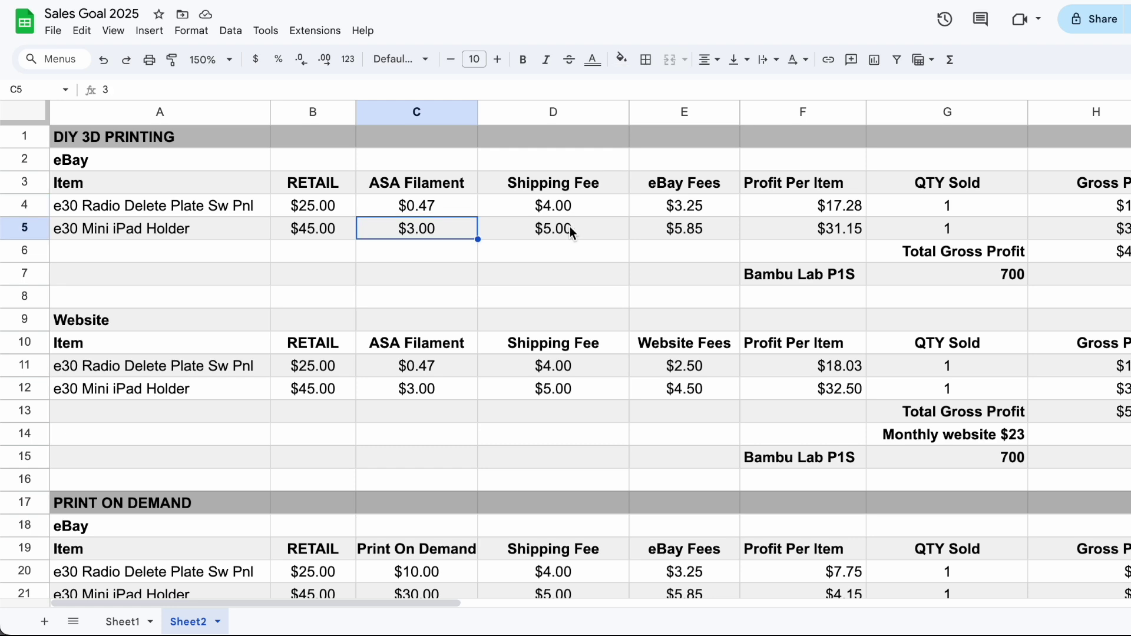
- Review the quantity sold and gross profit of both eBay items and compare the profits with their retail prices
scroll(571, 226, "right", 3)
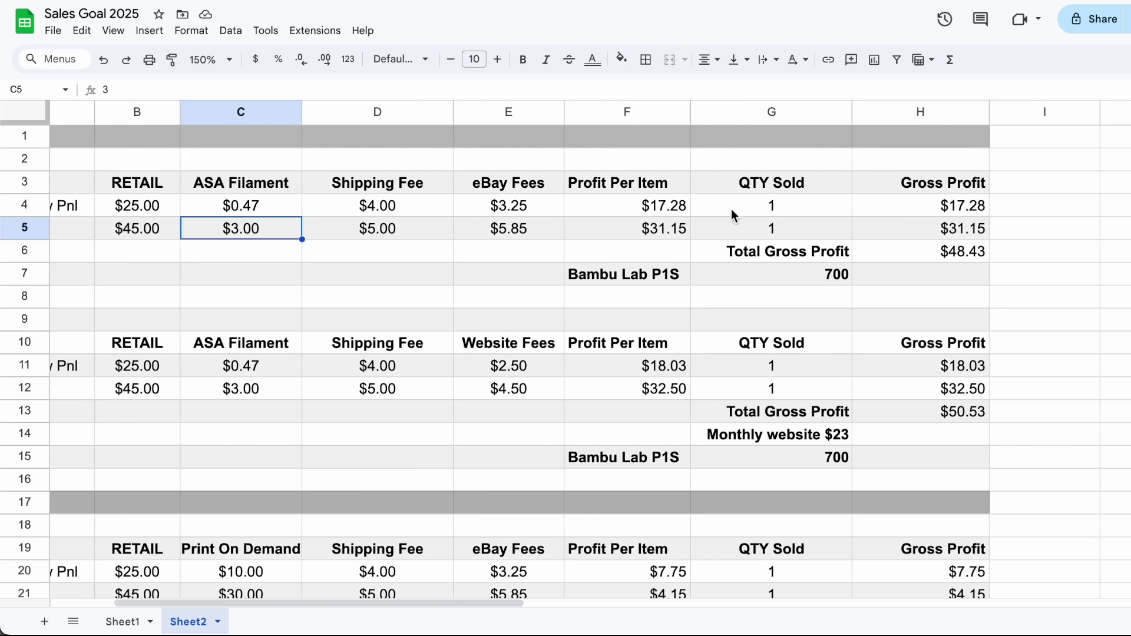
left_click(782, 208)
left_click(785, 231)
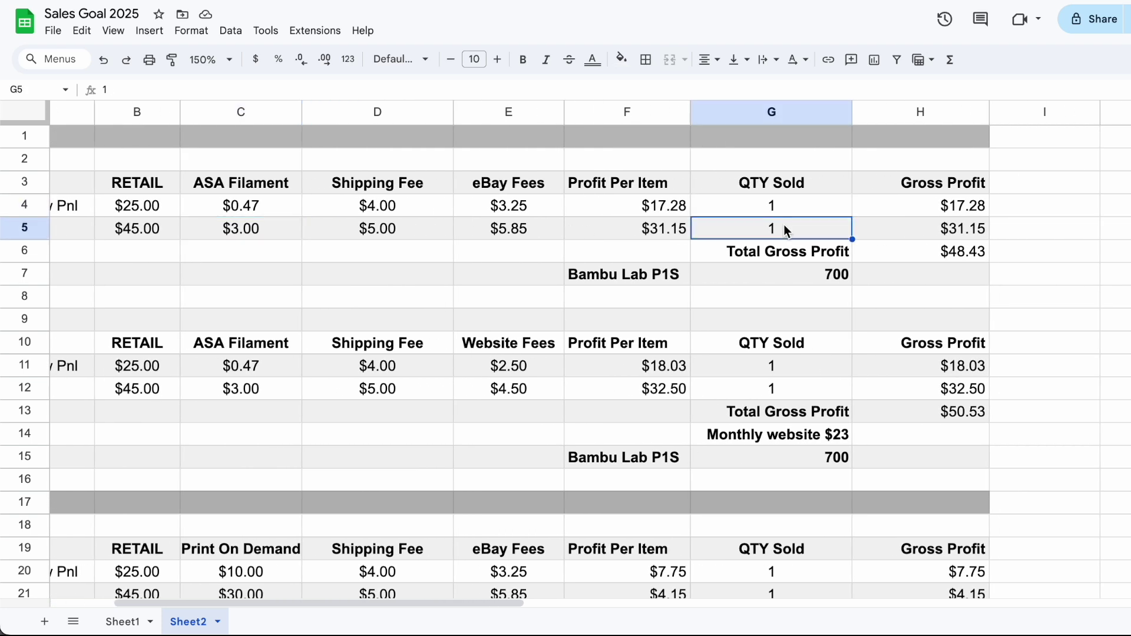
left_click(899, 213)
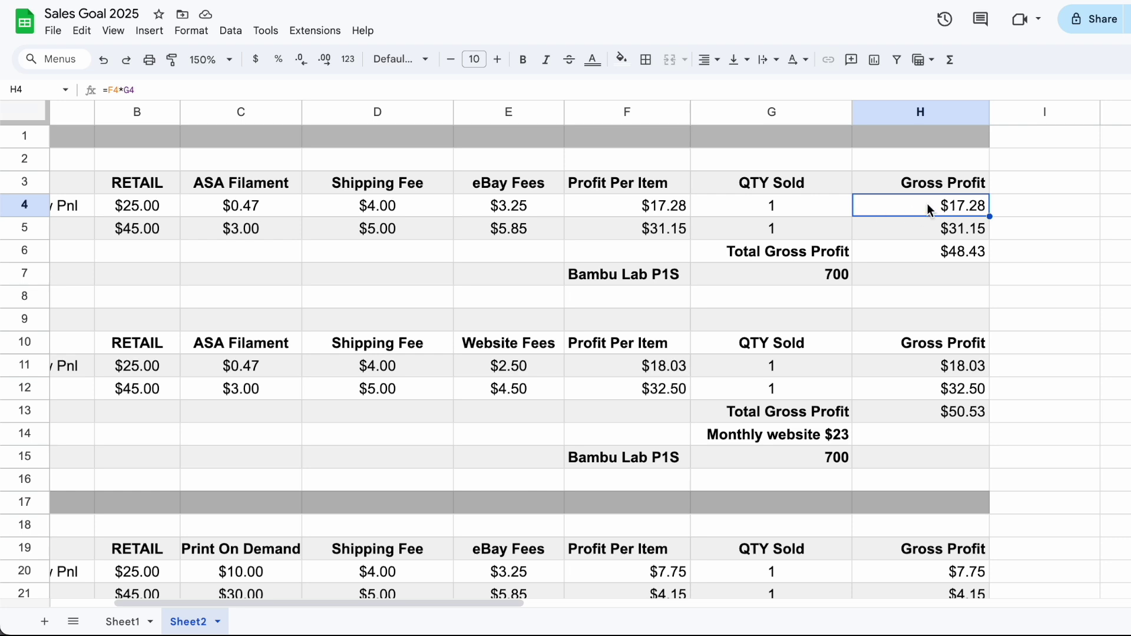
scroll(890, 207, "left", 3)
left_click(342, 208)
scroll(860, 238, "right", 3)
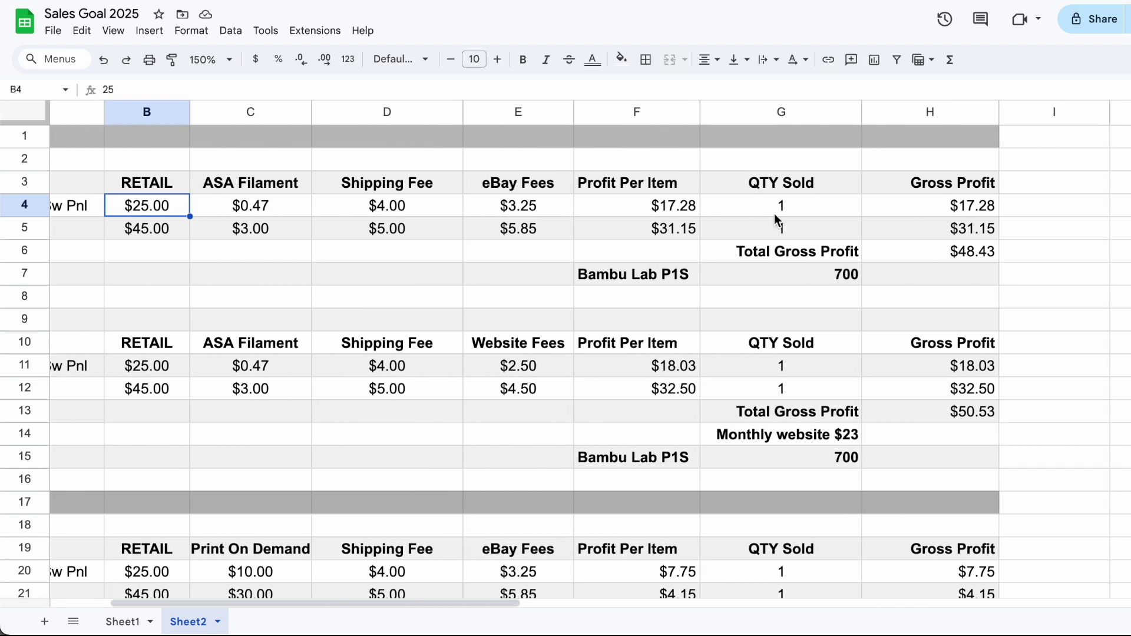
left_click(938, 226)
scroll(938, 227, "left", 3)
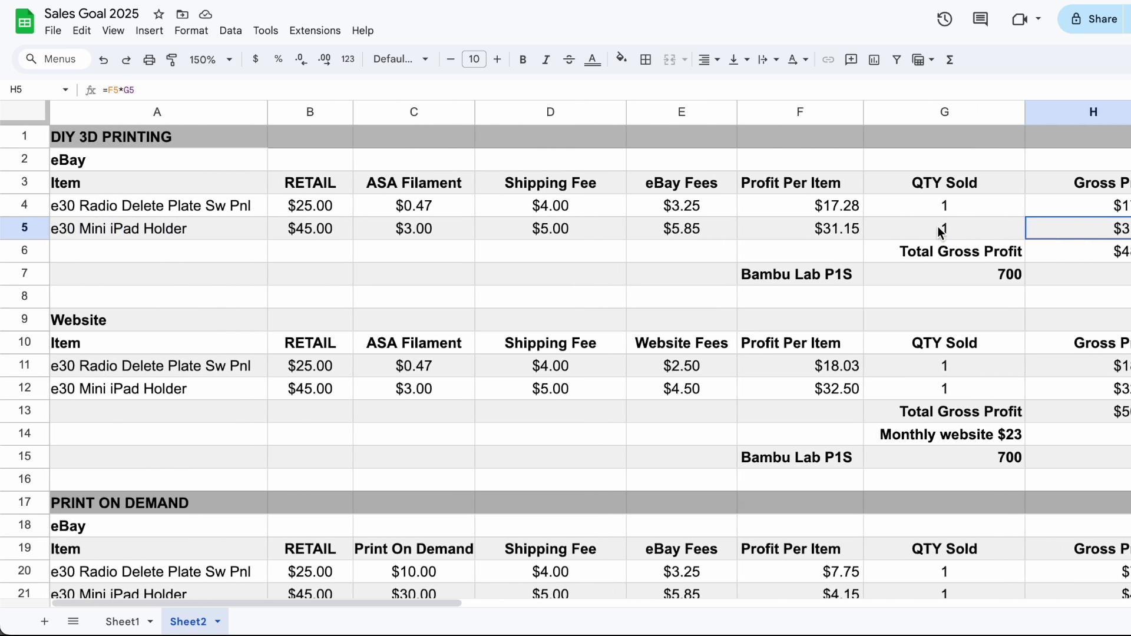
left_click(347, 232)
- Check the total gross profit formula in the DIY 3D printing eBay section
scroll(533, 213, "right", 9)
scroll(633, 230, "left", 1)
left_click(690, 254)
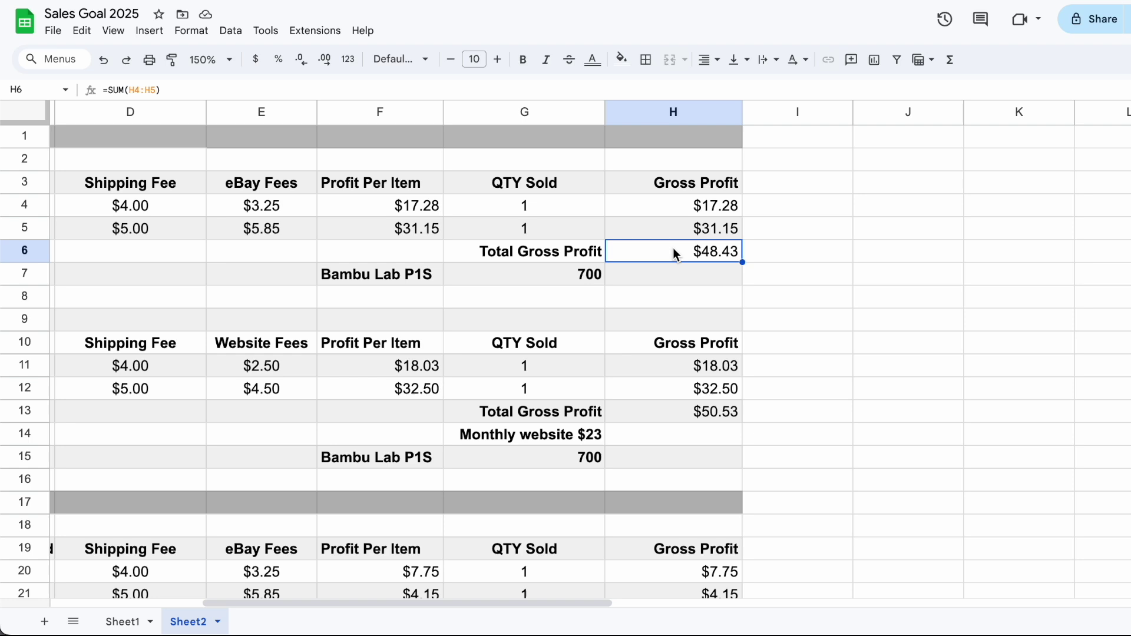
scroll(639, 257, "left", 2)
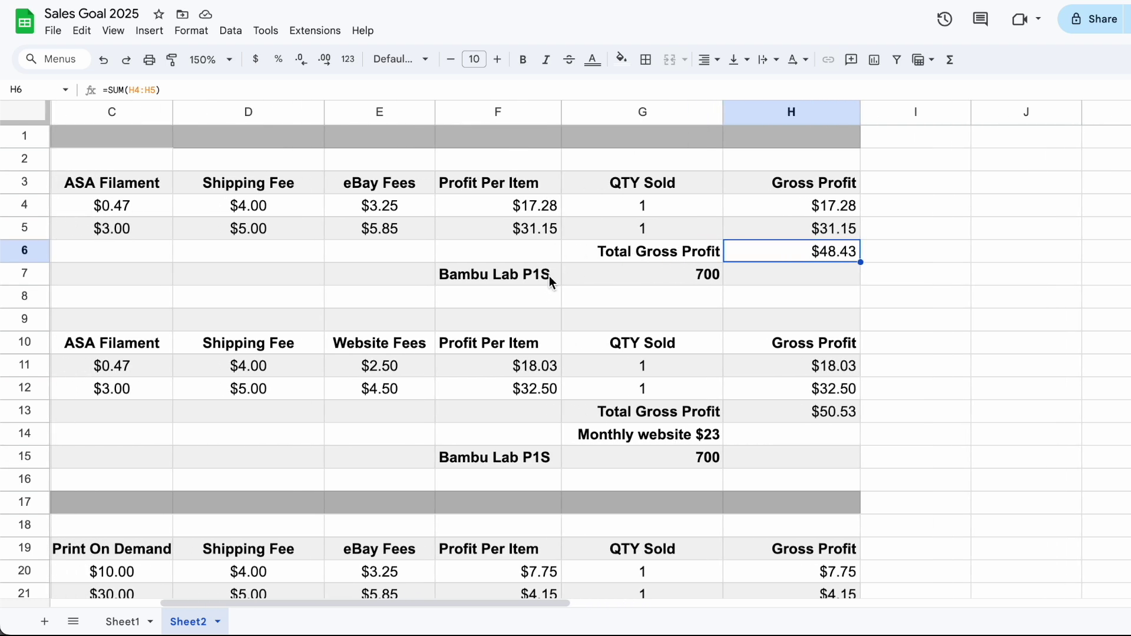
- View the P1S printer's photos in the Bambu Lab store and return to the spreadsheet's Bambu Lab P1S cost in the eBay section
left_click(545, 277)
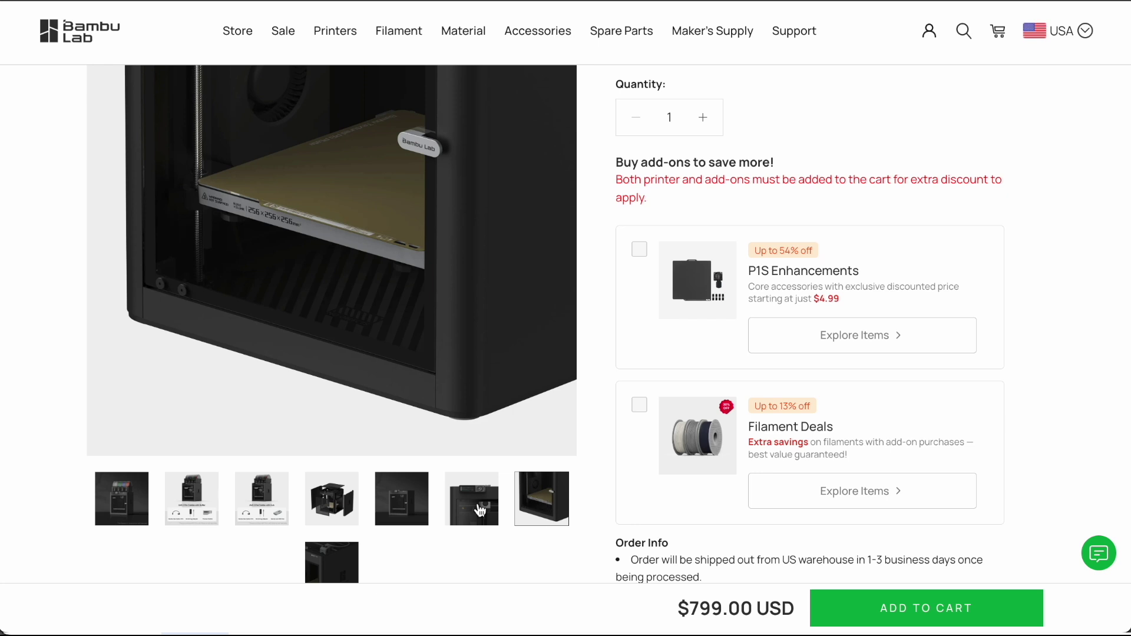
left_click(341, 565)
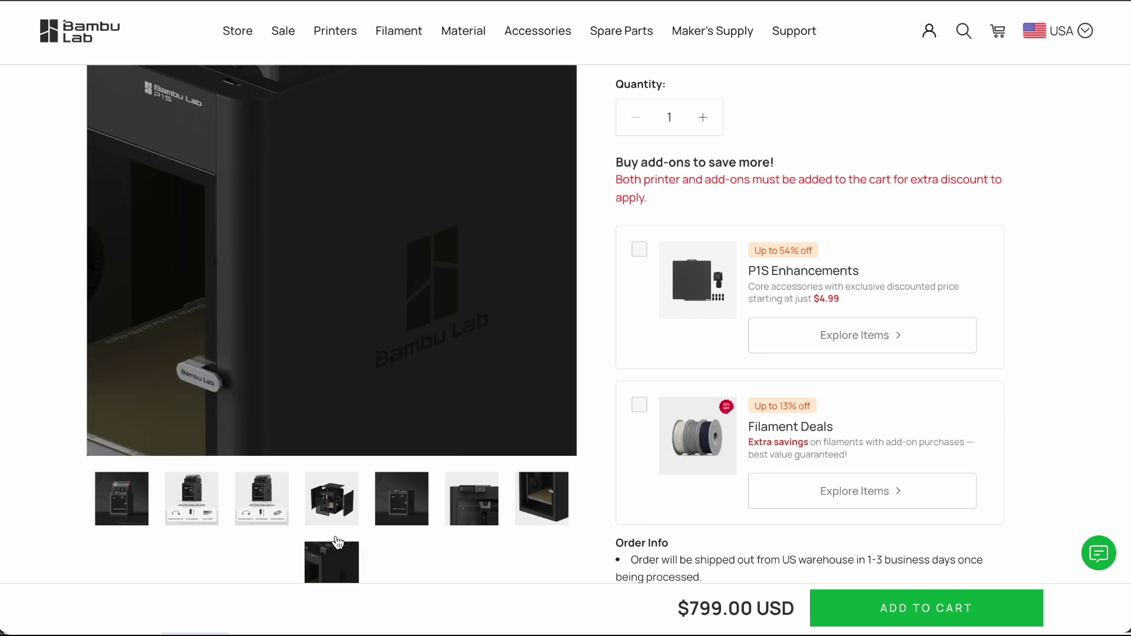
left_click(333, 500)
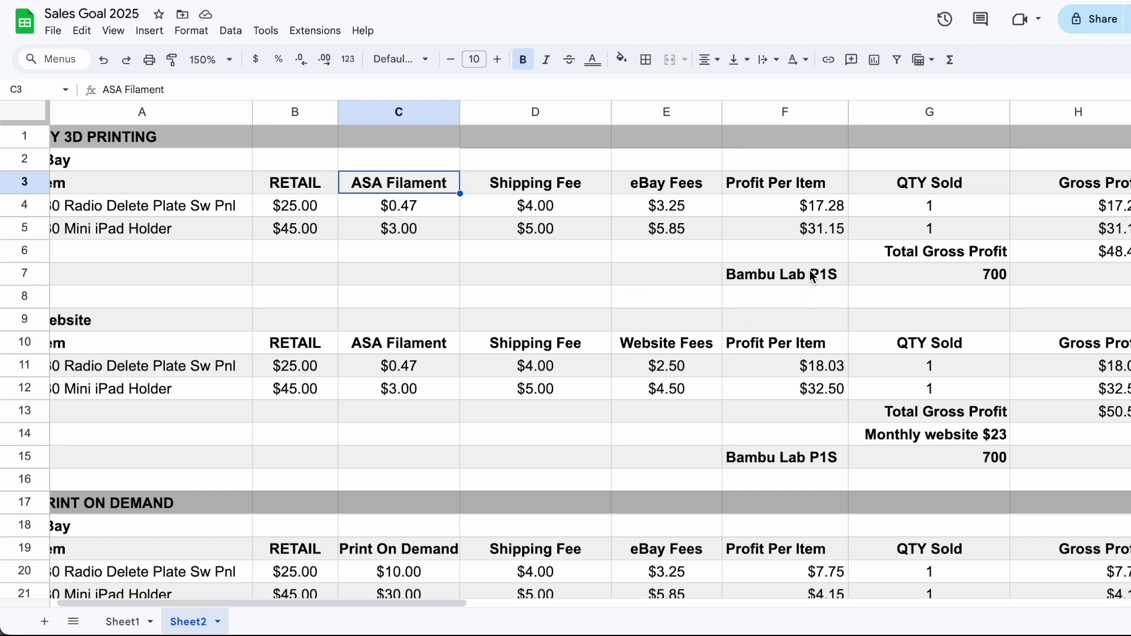
left_click(824, 278)
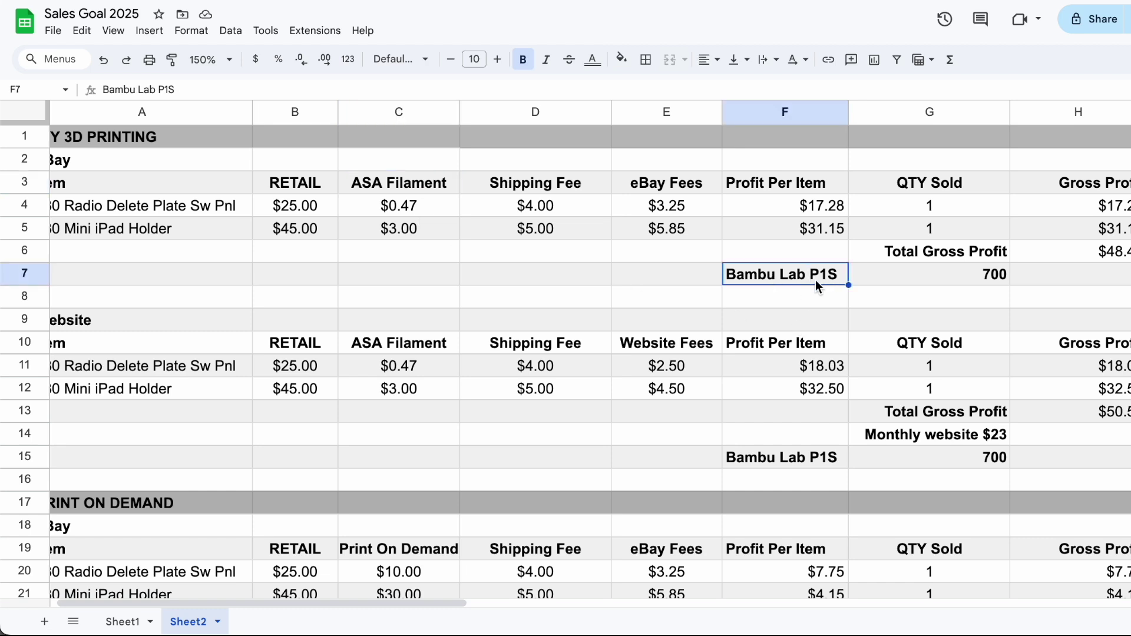
left_click(891, 286)
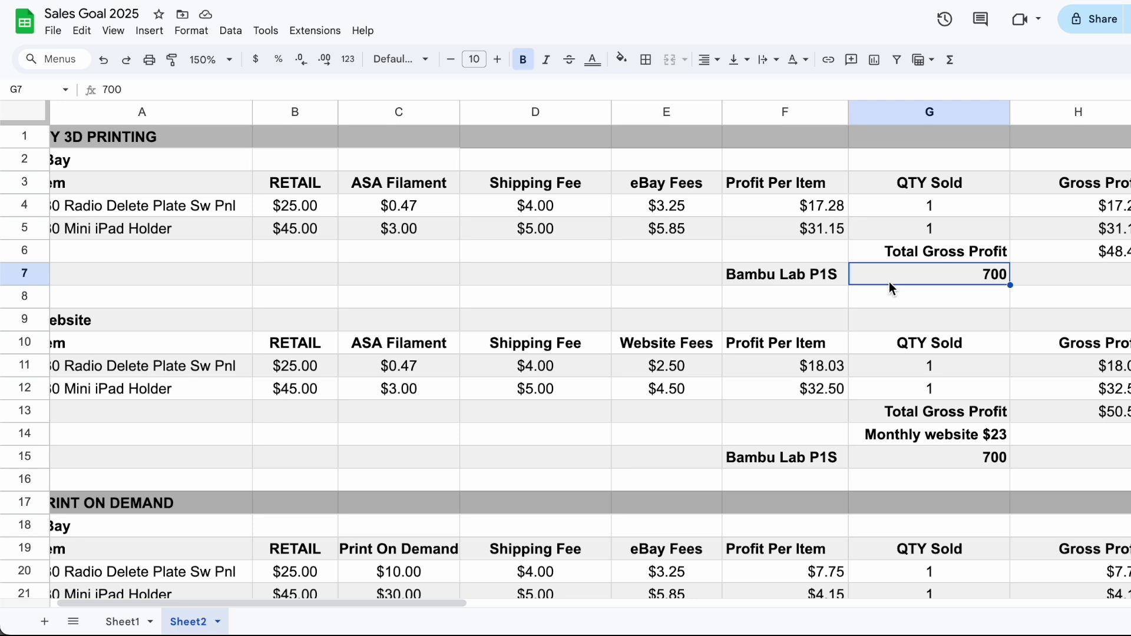
- Set the DIY eBay quantity sold to 10 for the Radio Delete Plate switch panel and 20 for the Mini iPad Holder
scroll(944, 276, "right", 2)
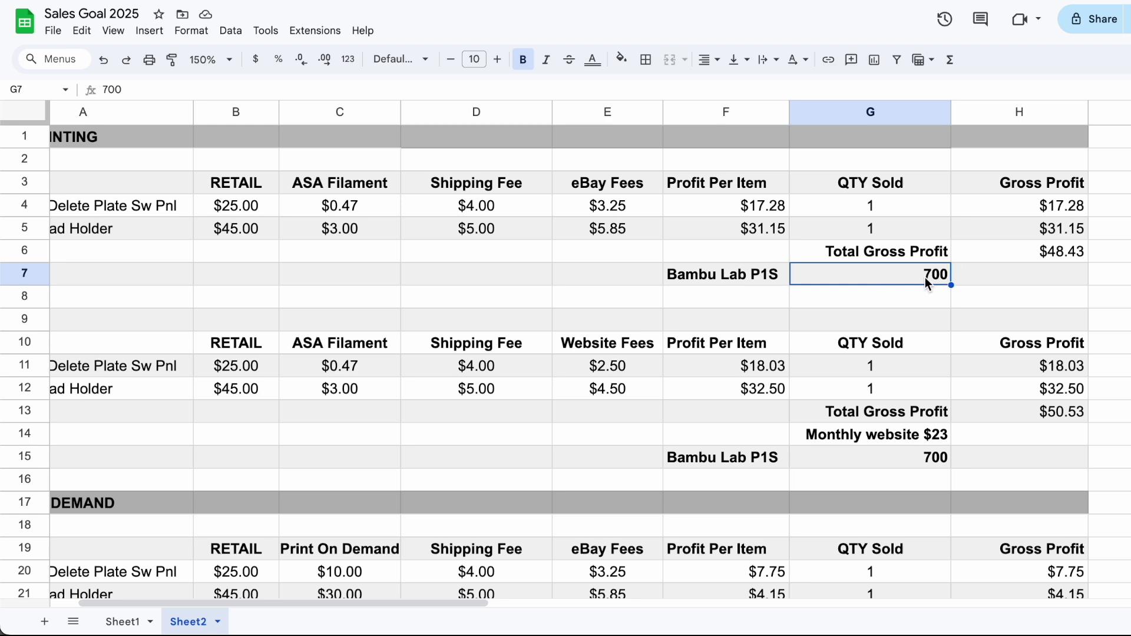
left_click(906, 210)
type("10")
key("Return")
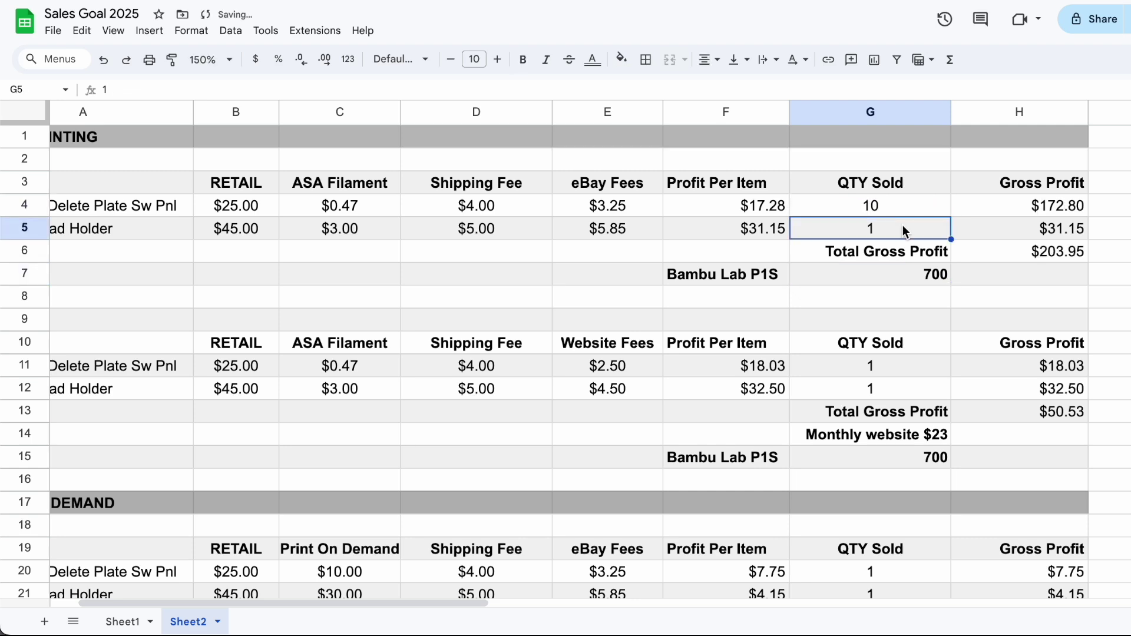
type("20")
key("Return")
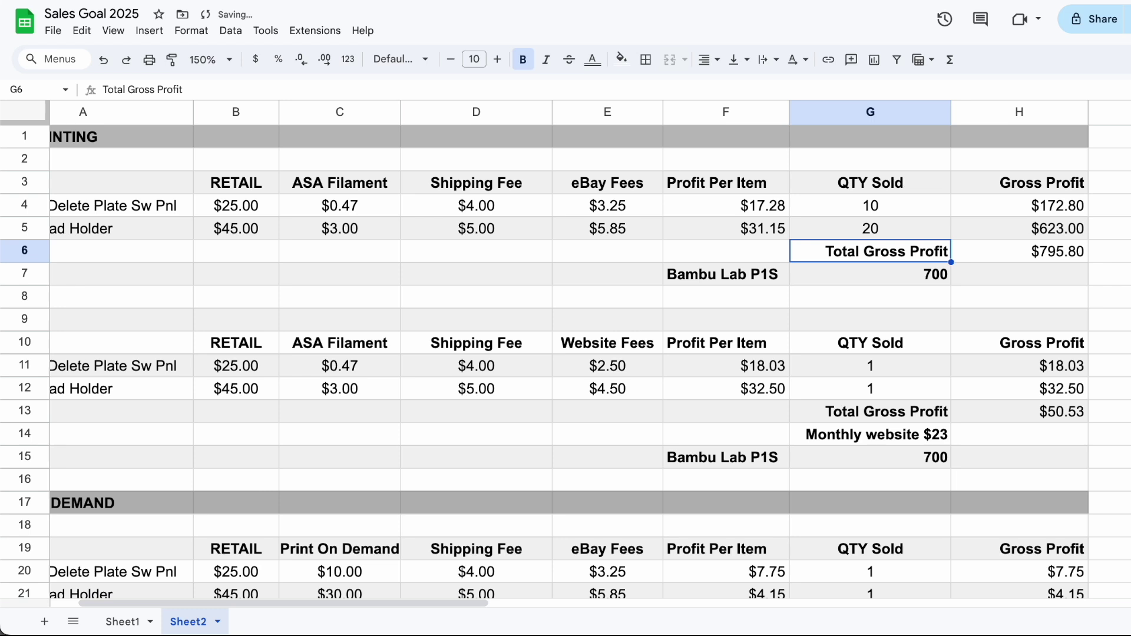
- Compare the eBay section's quantities sold and total gross profit with the Bambu Lab P1S cost
left_click(887, 227)
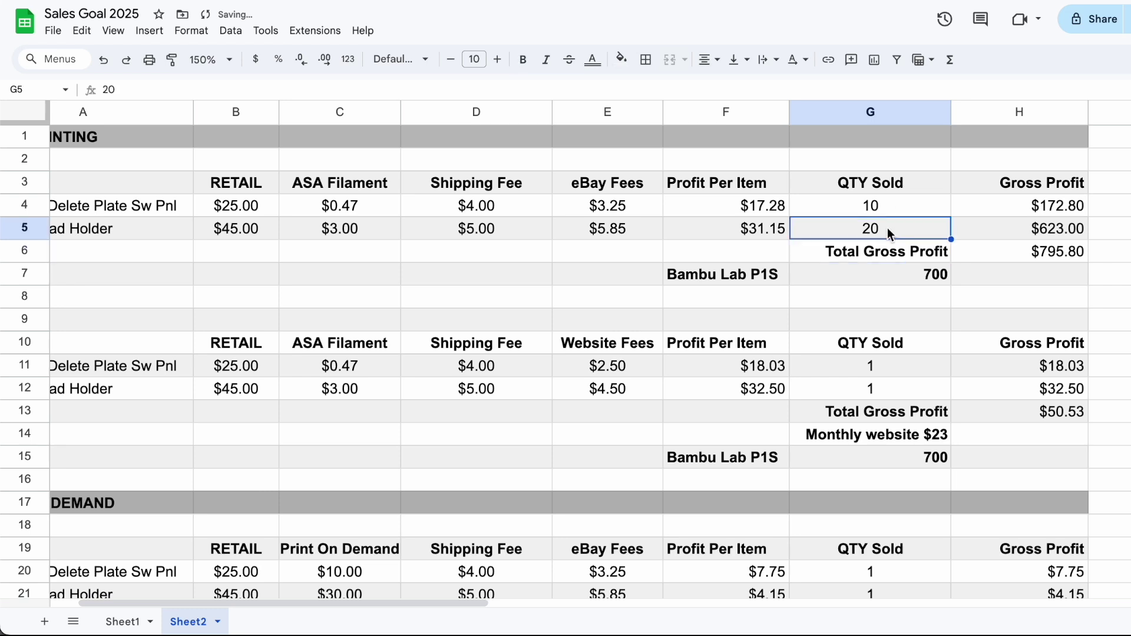
left_click(1004, 255)
left_click_drag(920, 214, 917, 230)
left_click(974, 250)
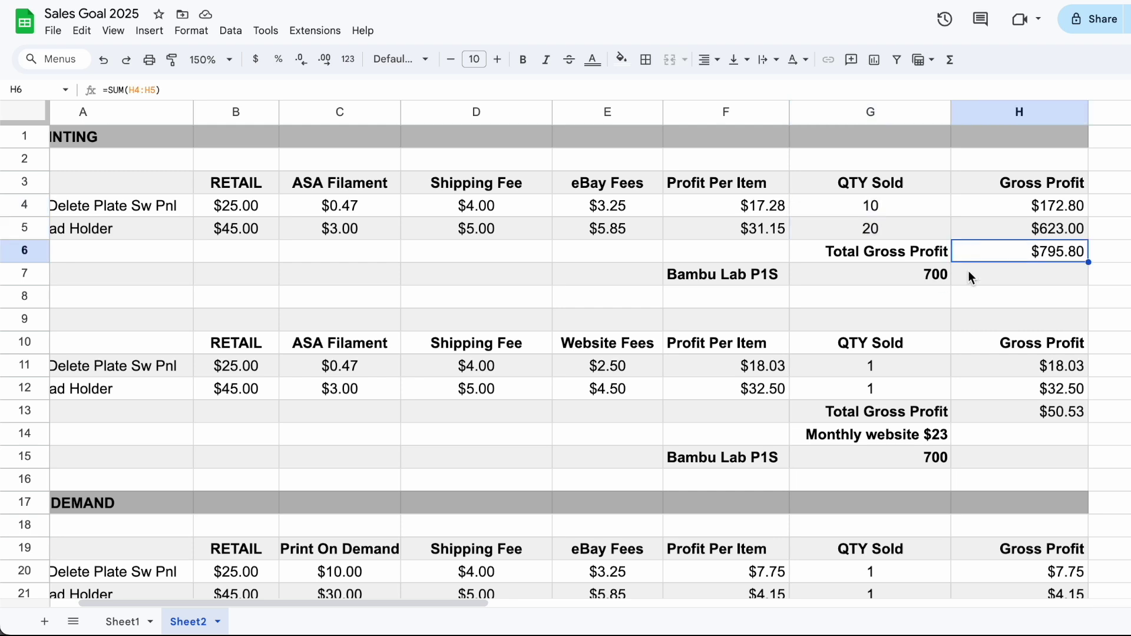
- Check the DIY eBay section's total gross profit against the Bambu Lab P1S cost once more
left_click(925, 277)
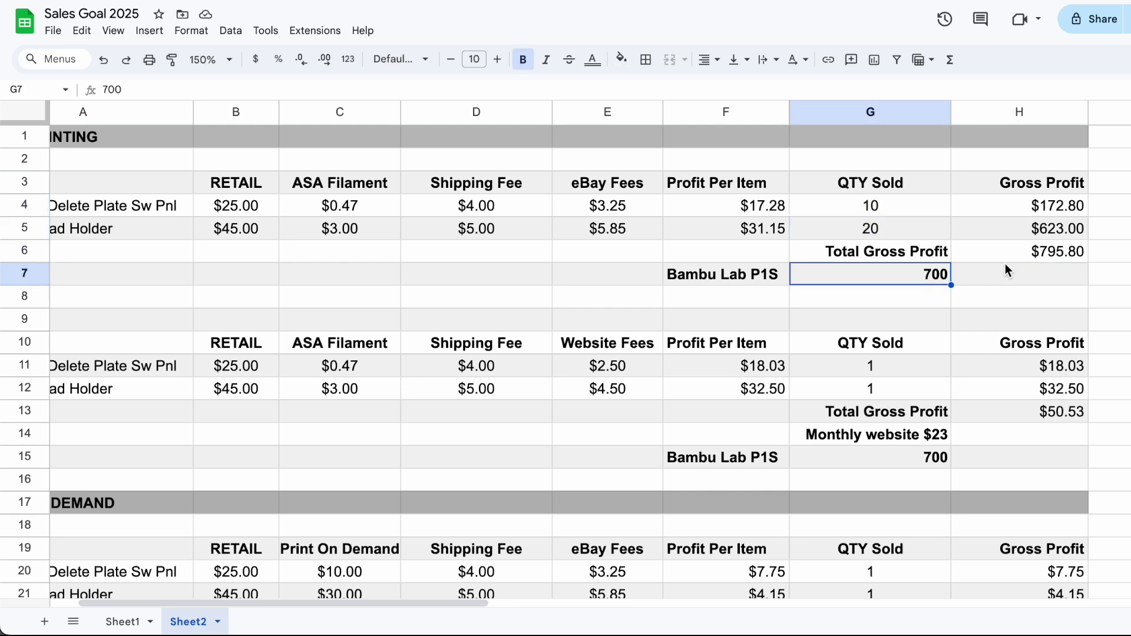
left_click(1016, 252)
left_click(930, 279)
- Review the Radio Delete Plate's website fee and gross profit formulas in the DIY Website section
scroll(994, 264, "down", 2)
scroll(994, 264, "left", 2)
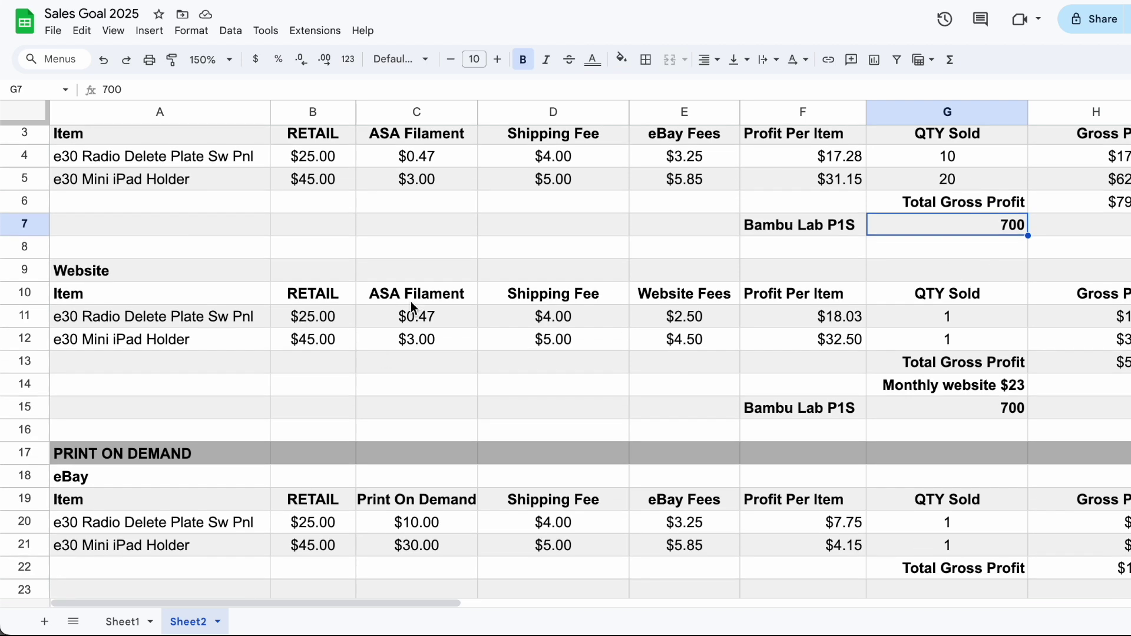
left_click(716, 321)
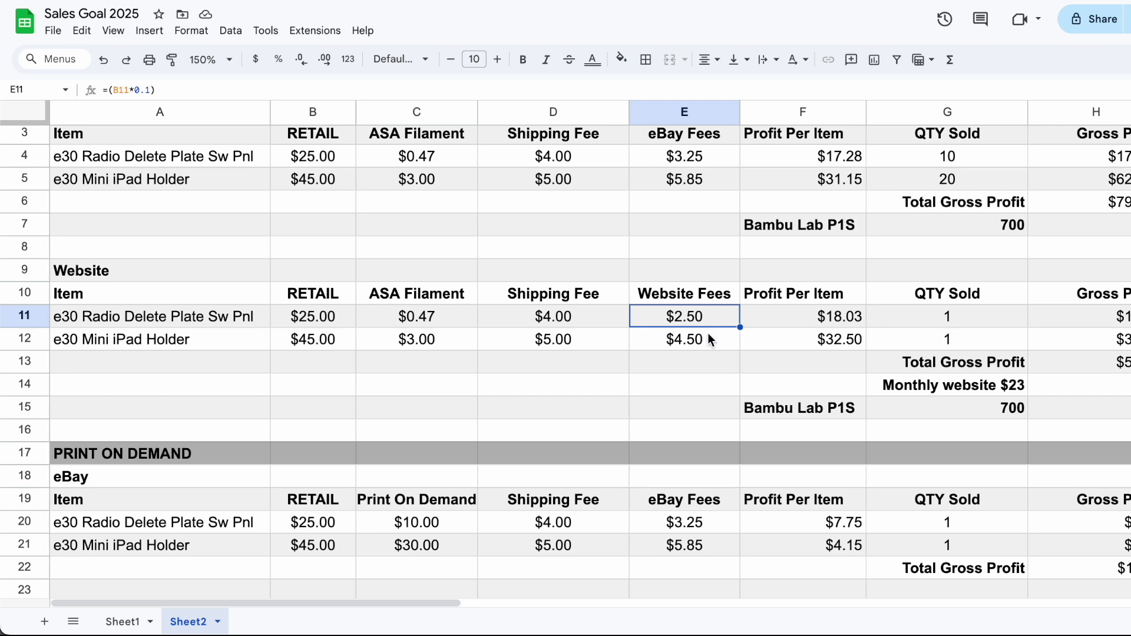
scroll(710, 336, "right", 2)
left_click(997, 330)
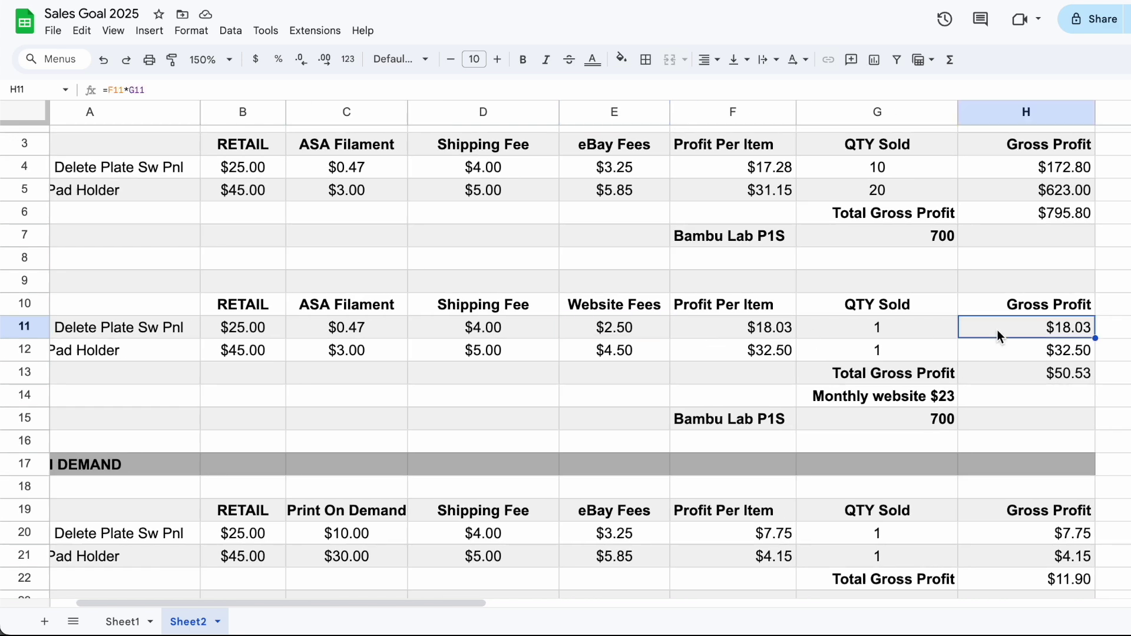
- Set the DIY Website quantity sold to 10 for the Radio Delete Plate switch panel and 20 for the Mini iPad Holder
left_click(912, 326)
type("10")
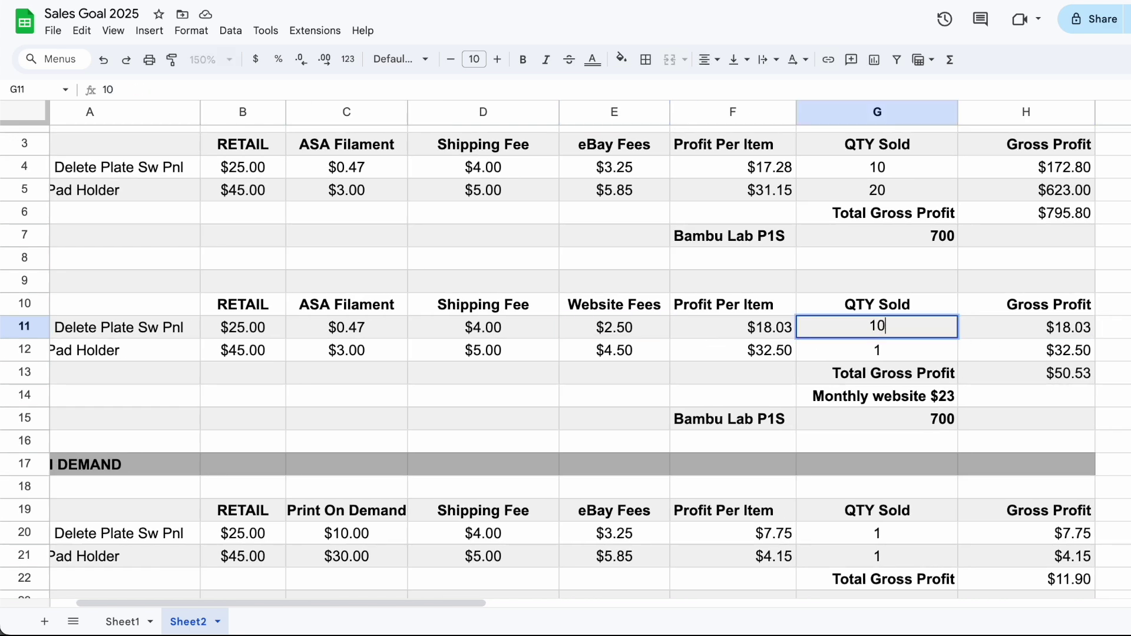
key("Tab")
left_click(902, 351)
type("20")
key("Return")
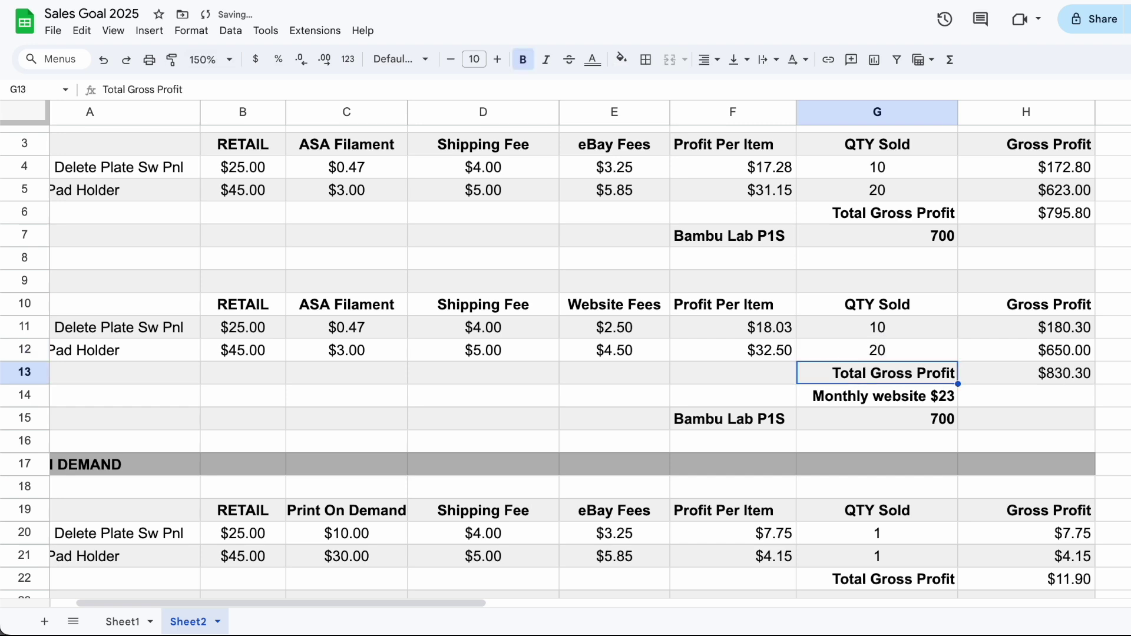
- Compare the DIY Website section's total gross profit with the Bambu Lab P1S cost and the monthly website fee
left_click(1025, 369)
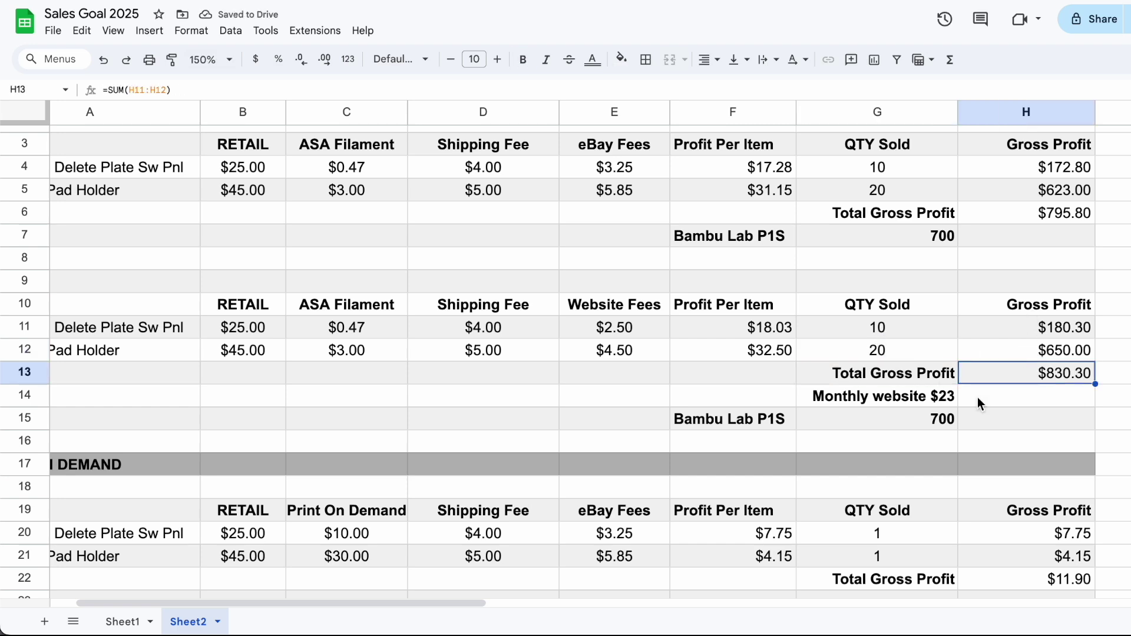
left_click(923, 427)
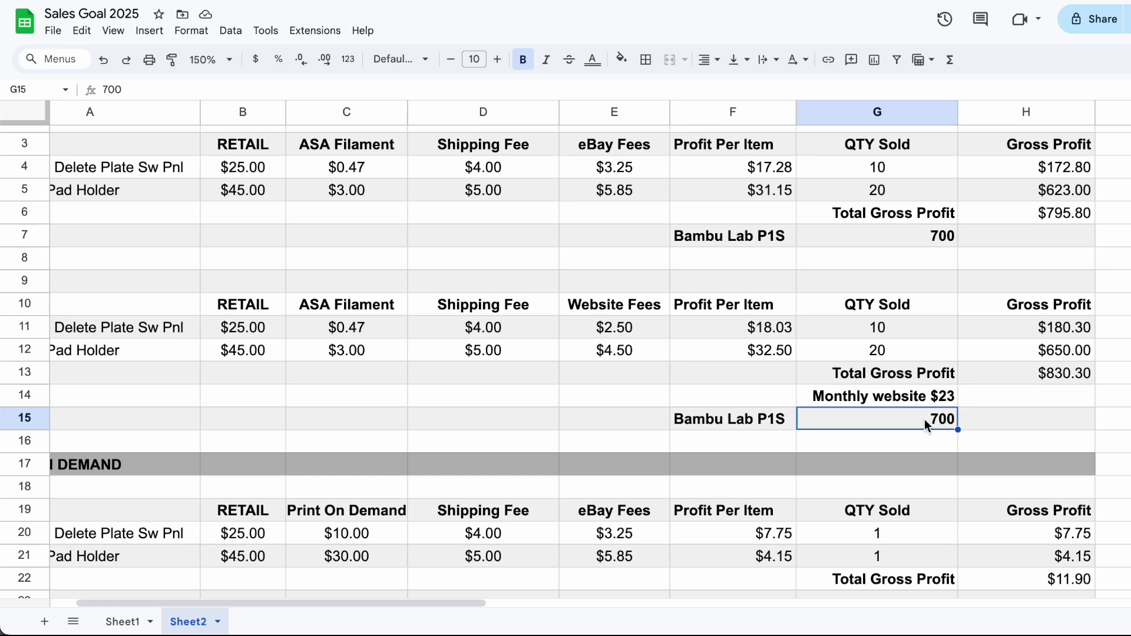
left_click(932, 399)
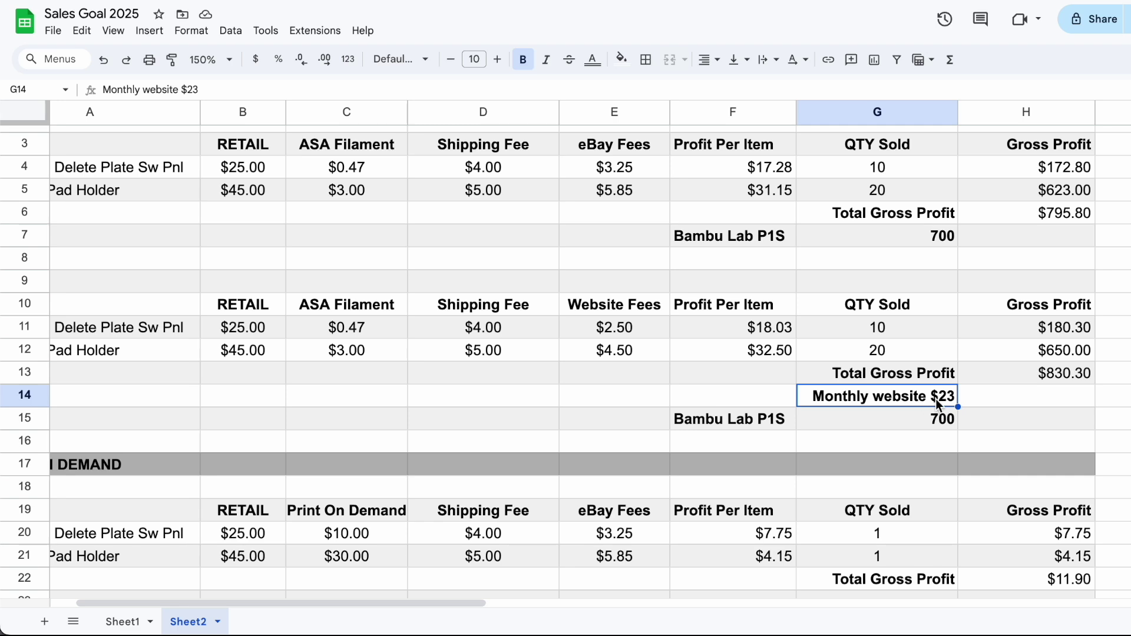
- Compare the Print On Demand cost column with the ASA Filament cost column of the DIY section
scroll(903, 408, "left", 2)
scroll(903, 408, "down", 5)
scroll(903, 407, "down", 2)
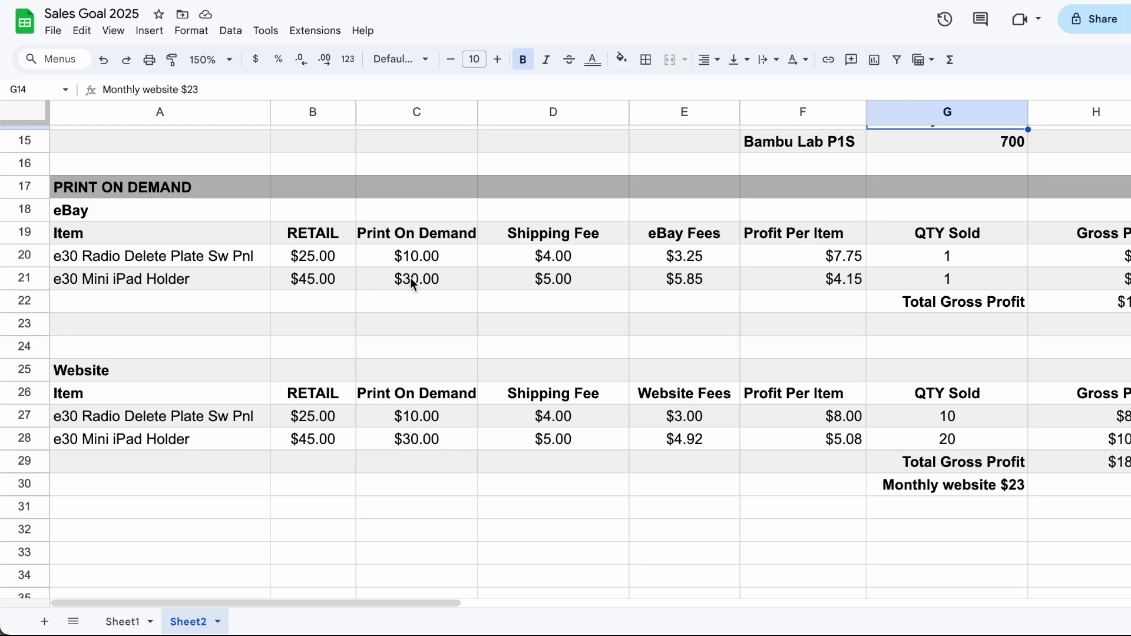
left_click(434, 235)
scroll(433, 236, "up", 5)
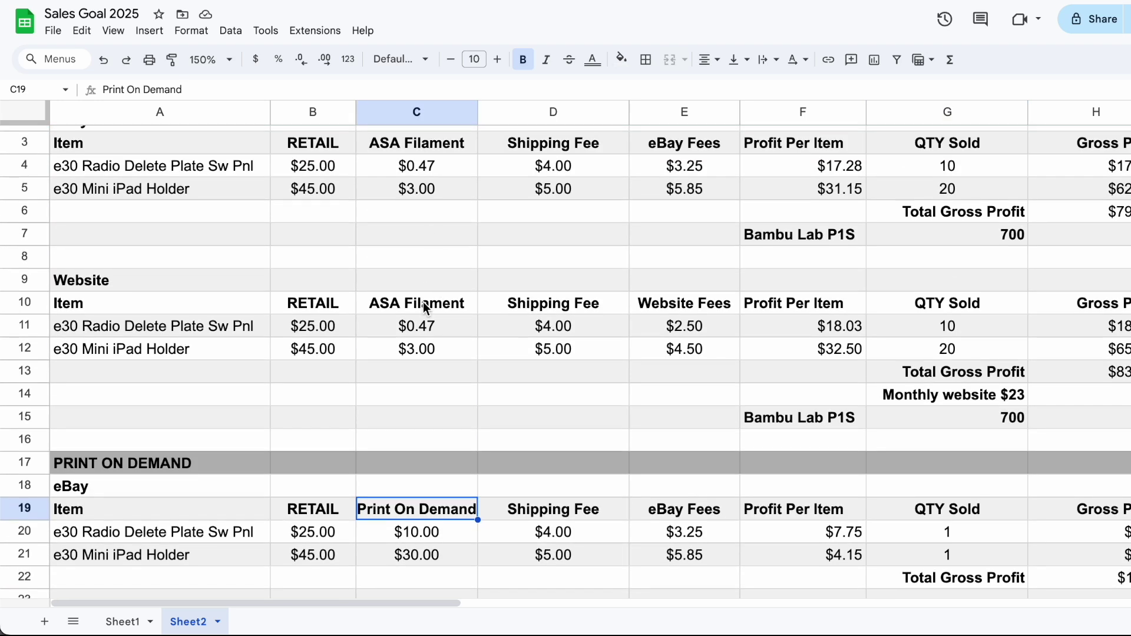
left_click(423, 301)
- Examine the print-on-demand eBay costs of the Radio Delete Plate switch panel and the Mini iPad Holder
scroll(423, 302, "down", 4)
left_click(454, 285)
left_click(450, 302)
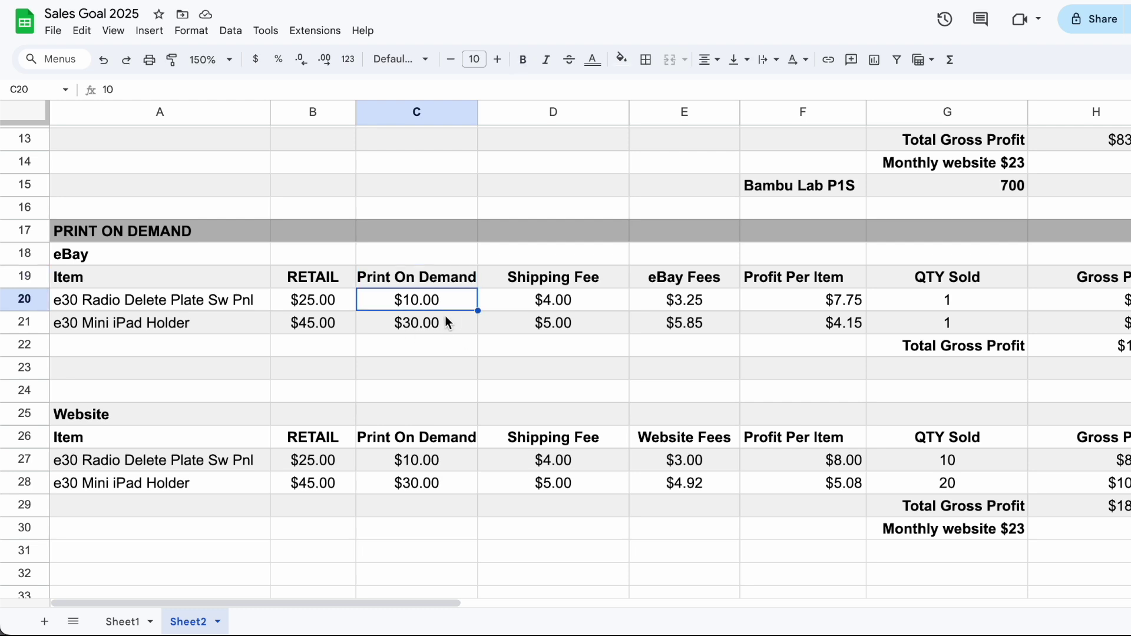
left_click(445, 318)
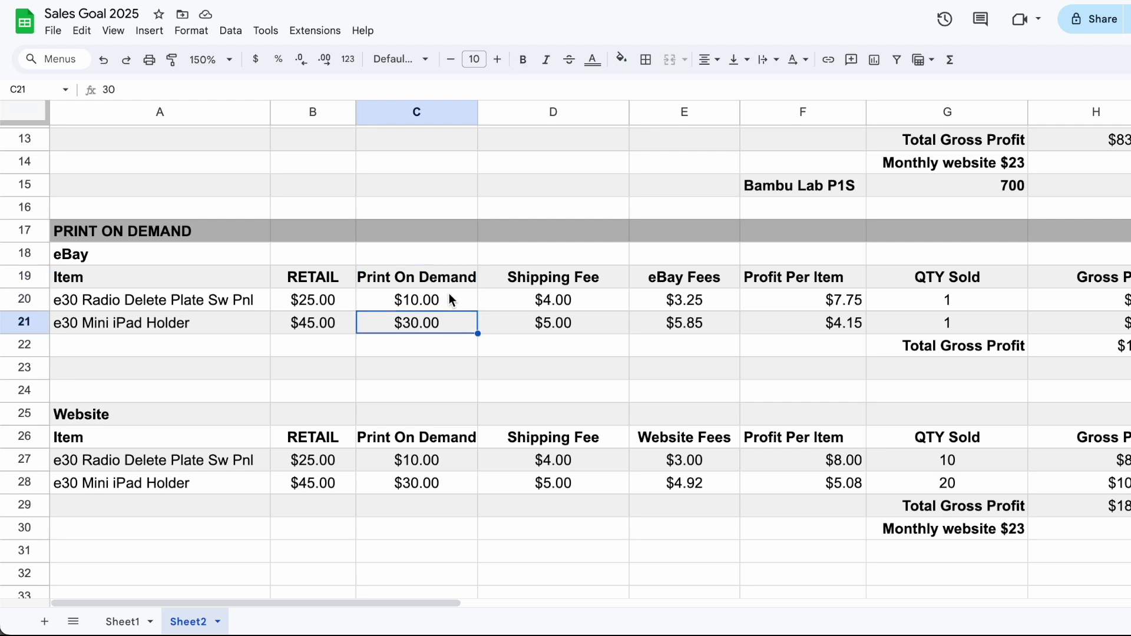
left_click(450, 297)
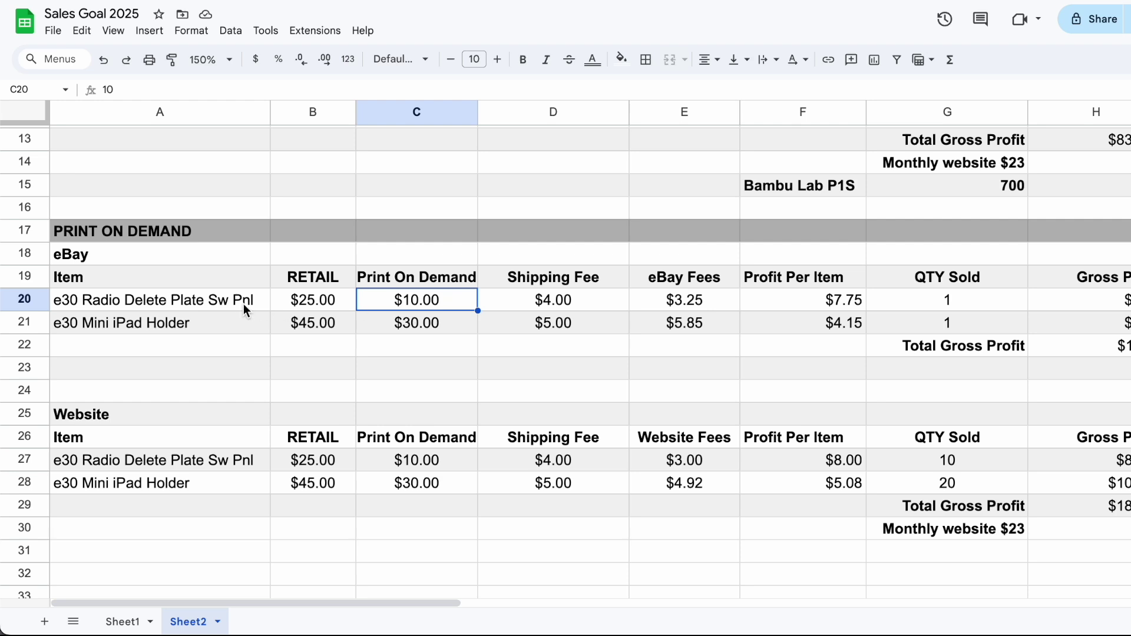
left_click(247, 310)
left_click(439, 299)
left_click(442, 323)
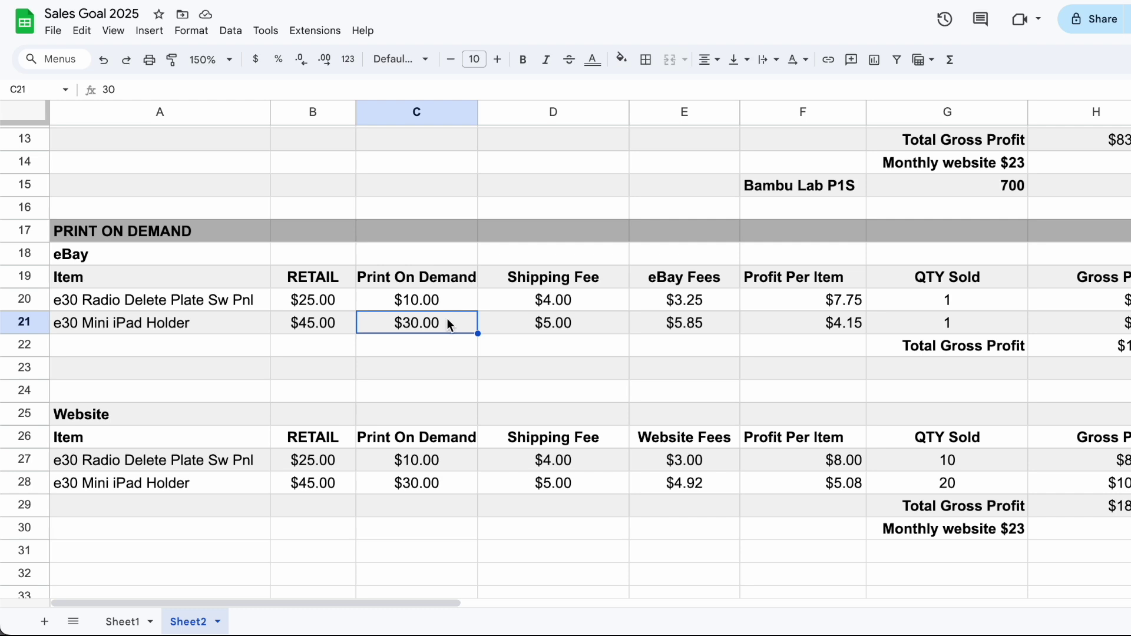
- Set the print-on-demand eBay quantity sold to 10 for the Radio Delete Plate switch panel and 20 for the Mini iPad Holder
scroll(562, 311, "right", 4)
scroll(562, 311, "up", 1)
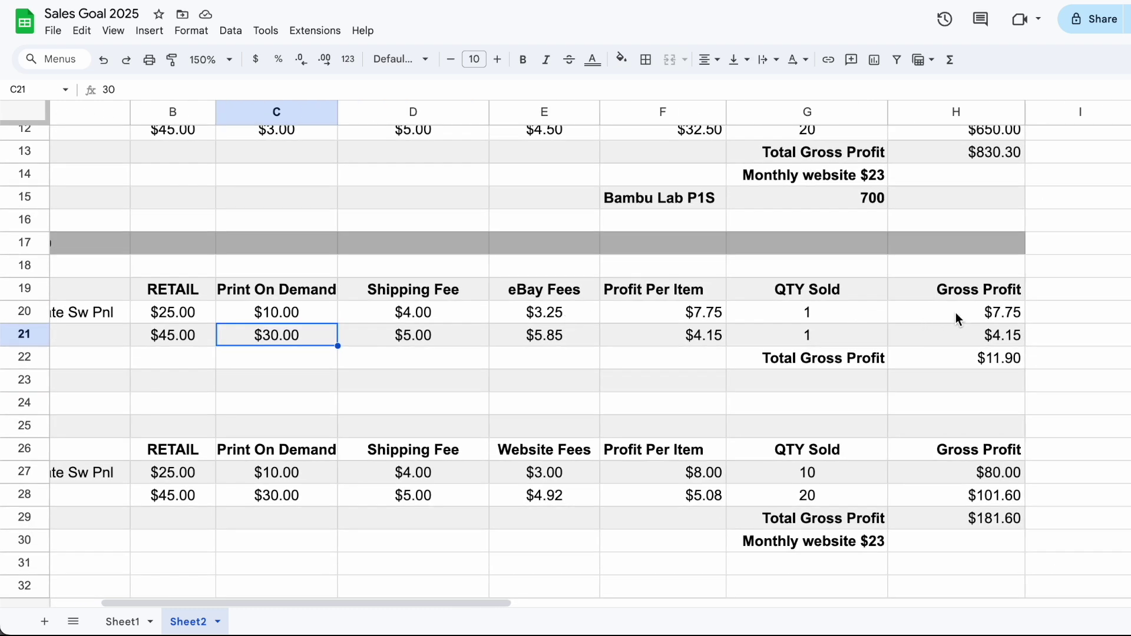
left_click(956, 318)
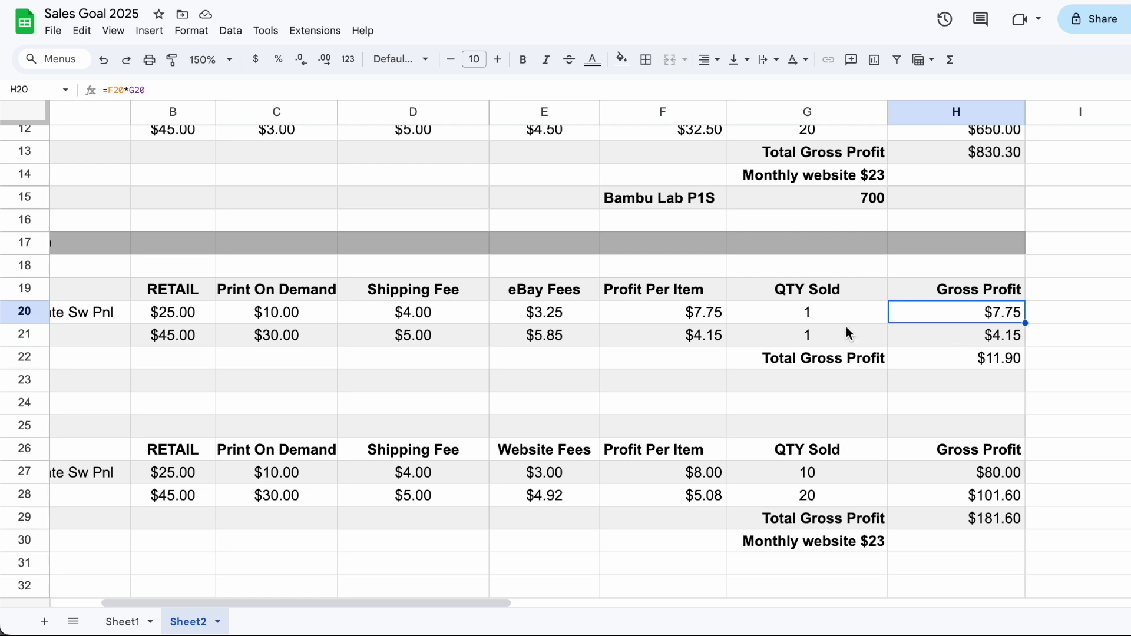
left_click(813, 313)
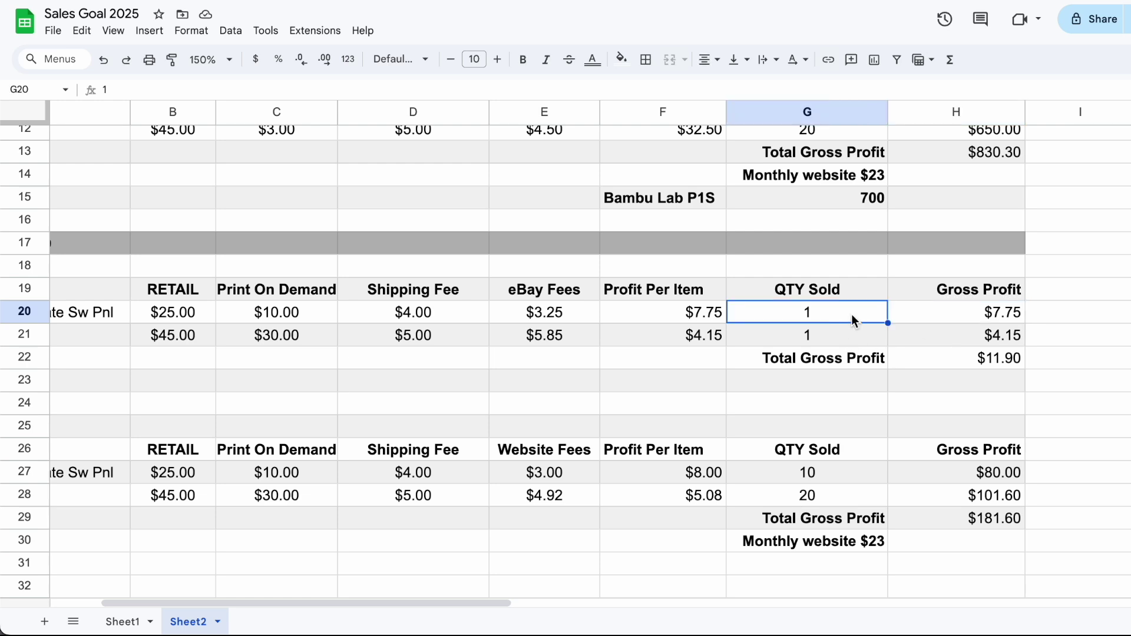
type("10")
key("Return")
type("20")
key("Return")
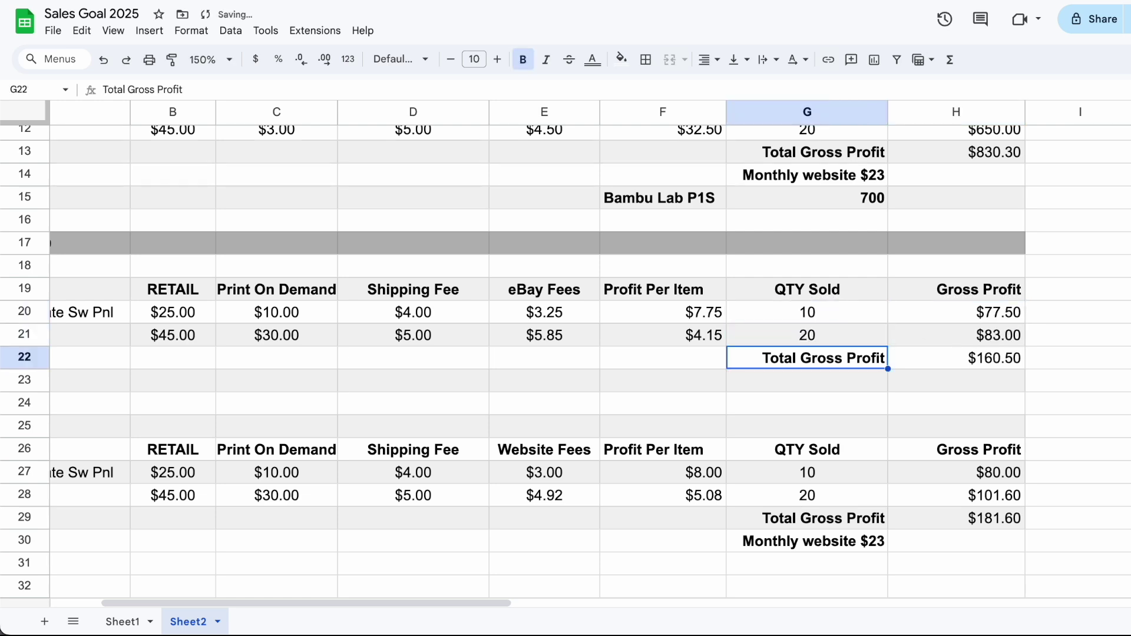
- Check the print-on-demand eBay section's total gross profit against its quantities sold
left_click(957, 363)
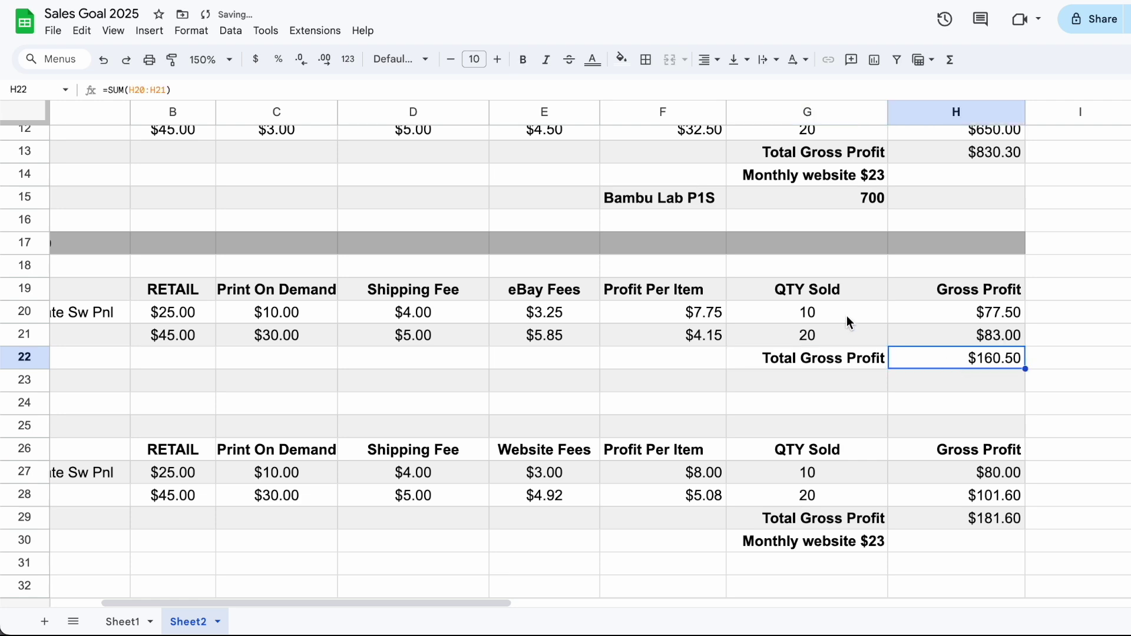
left_click_drag(845, 313, 844, 336)
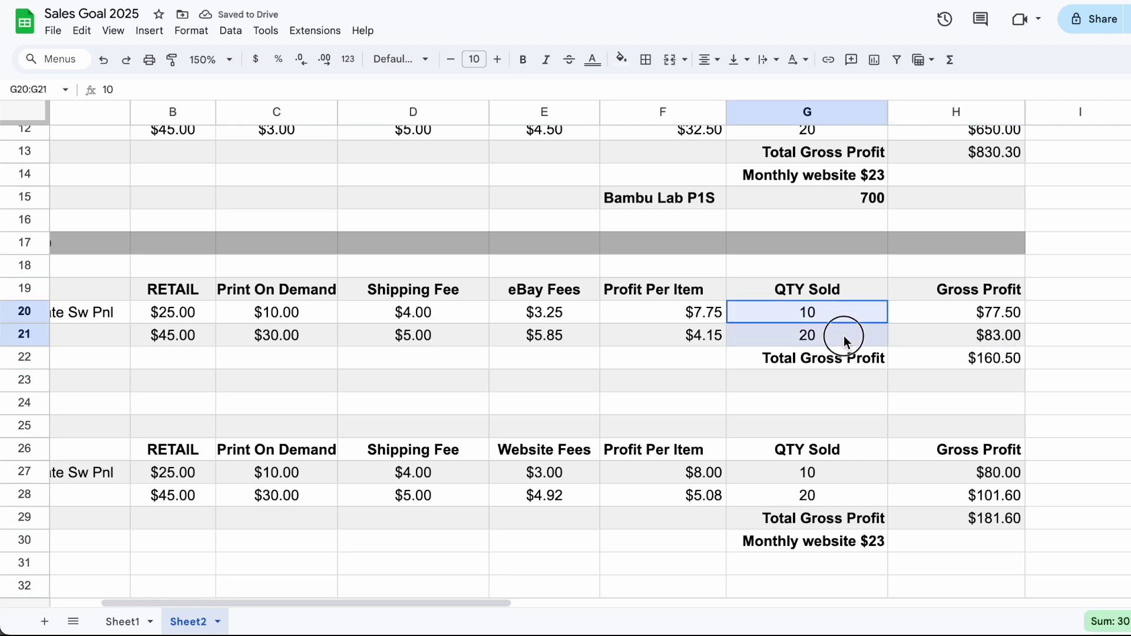
left_click(929, 355)
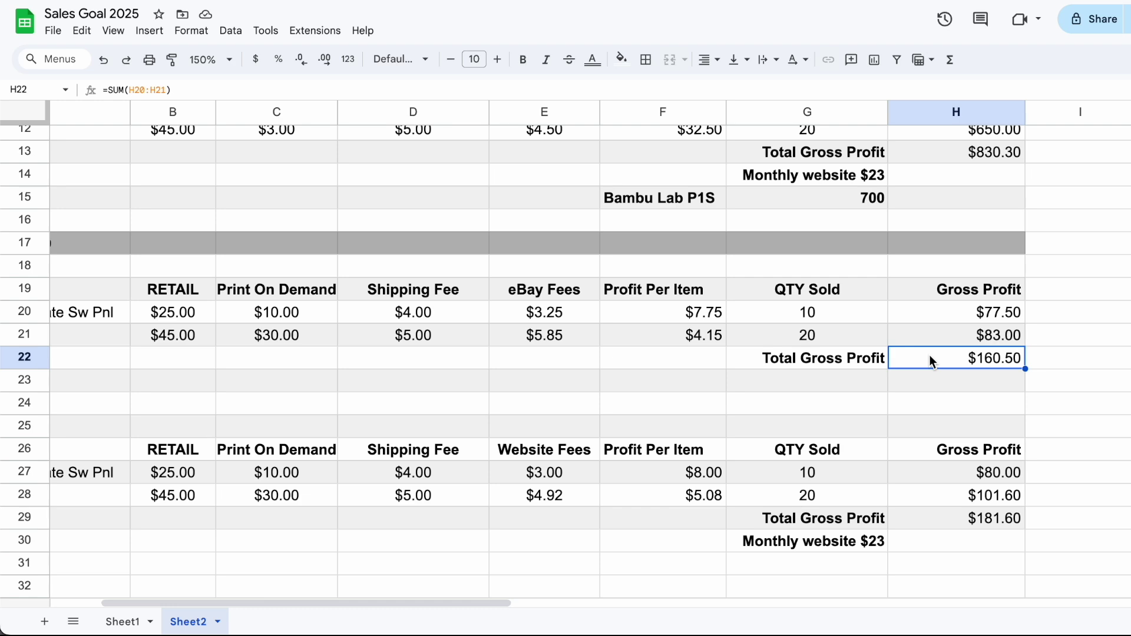
- Review the print-on-demand Website section's quantities sold, total gross profit and monthly website fee
scroll(825, 383, "down", 5)
scroll(825, 383, "left", 2)
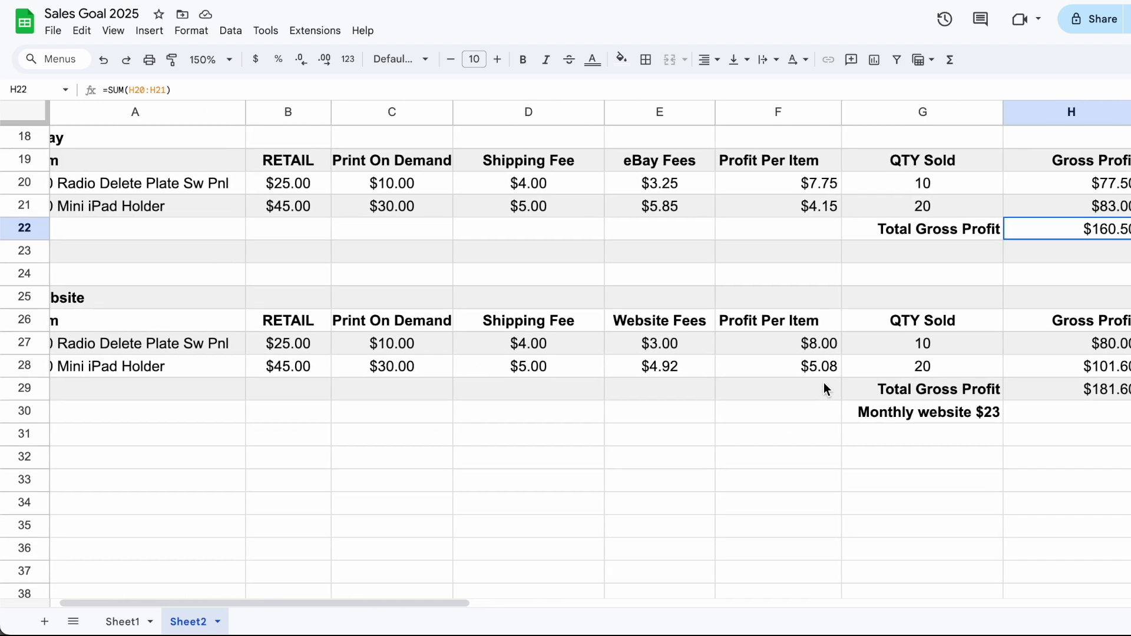
scroll(823, 389, "up", 1)
scroll(824, 389, "right", 2)
left_click(877, 387)
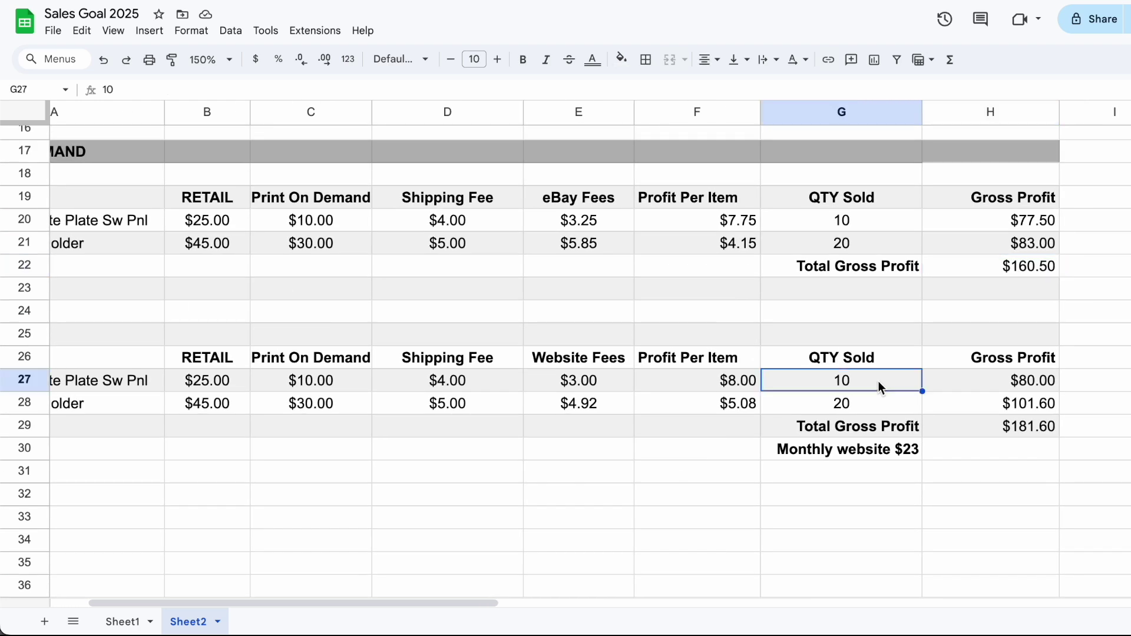
left_click(876, 404)
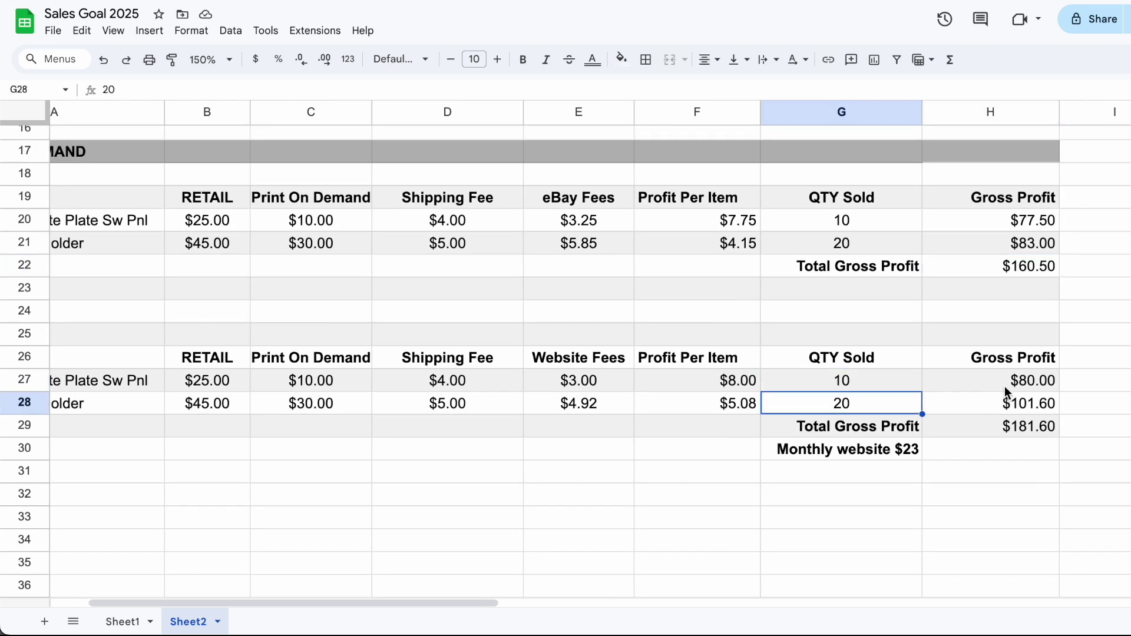
left_click(995, 426)
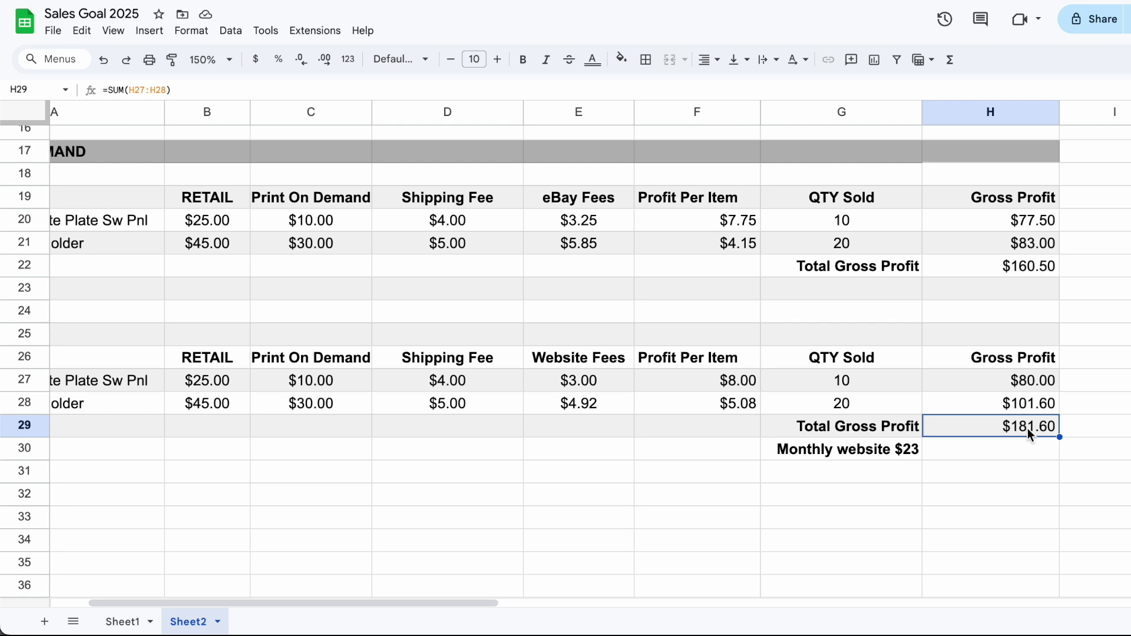
left_click(872, 455)
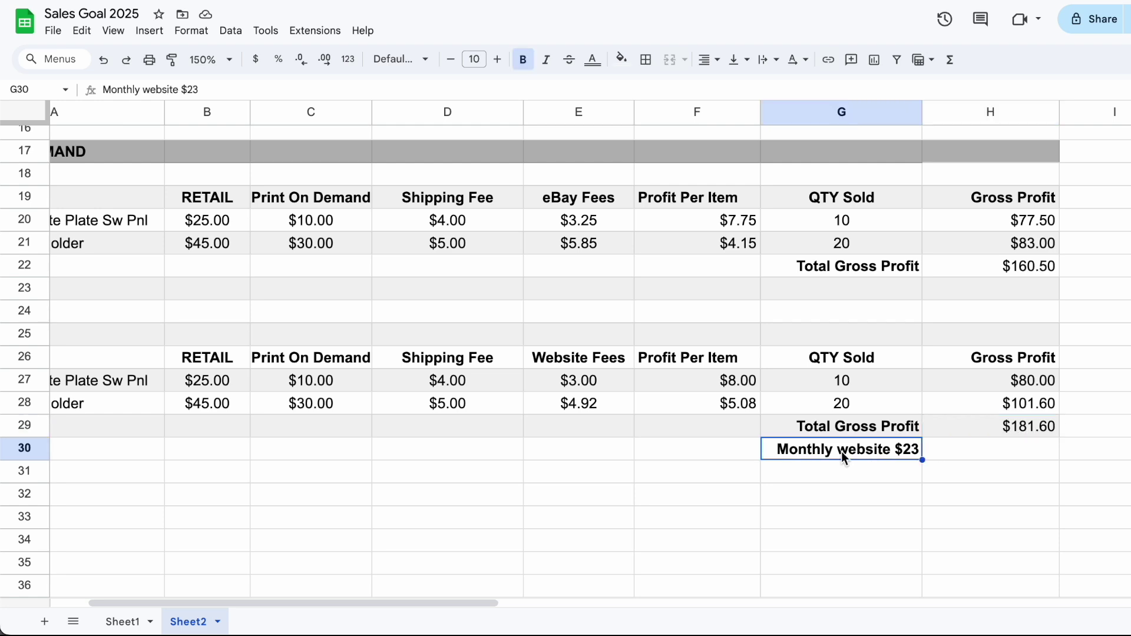